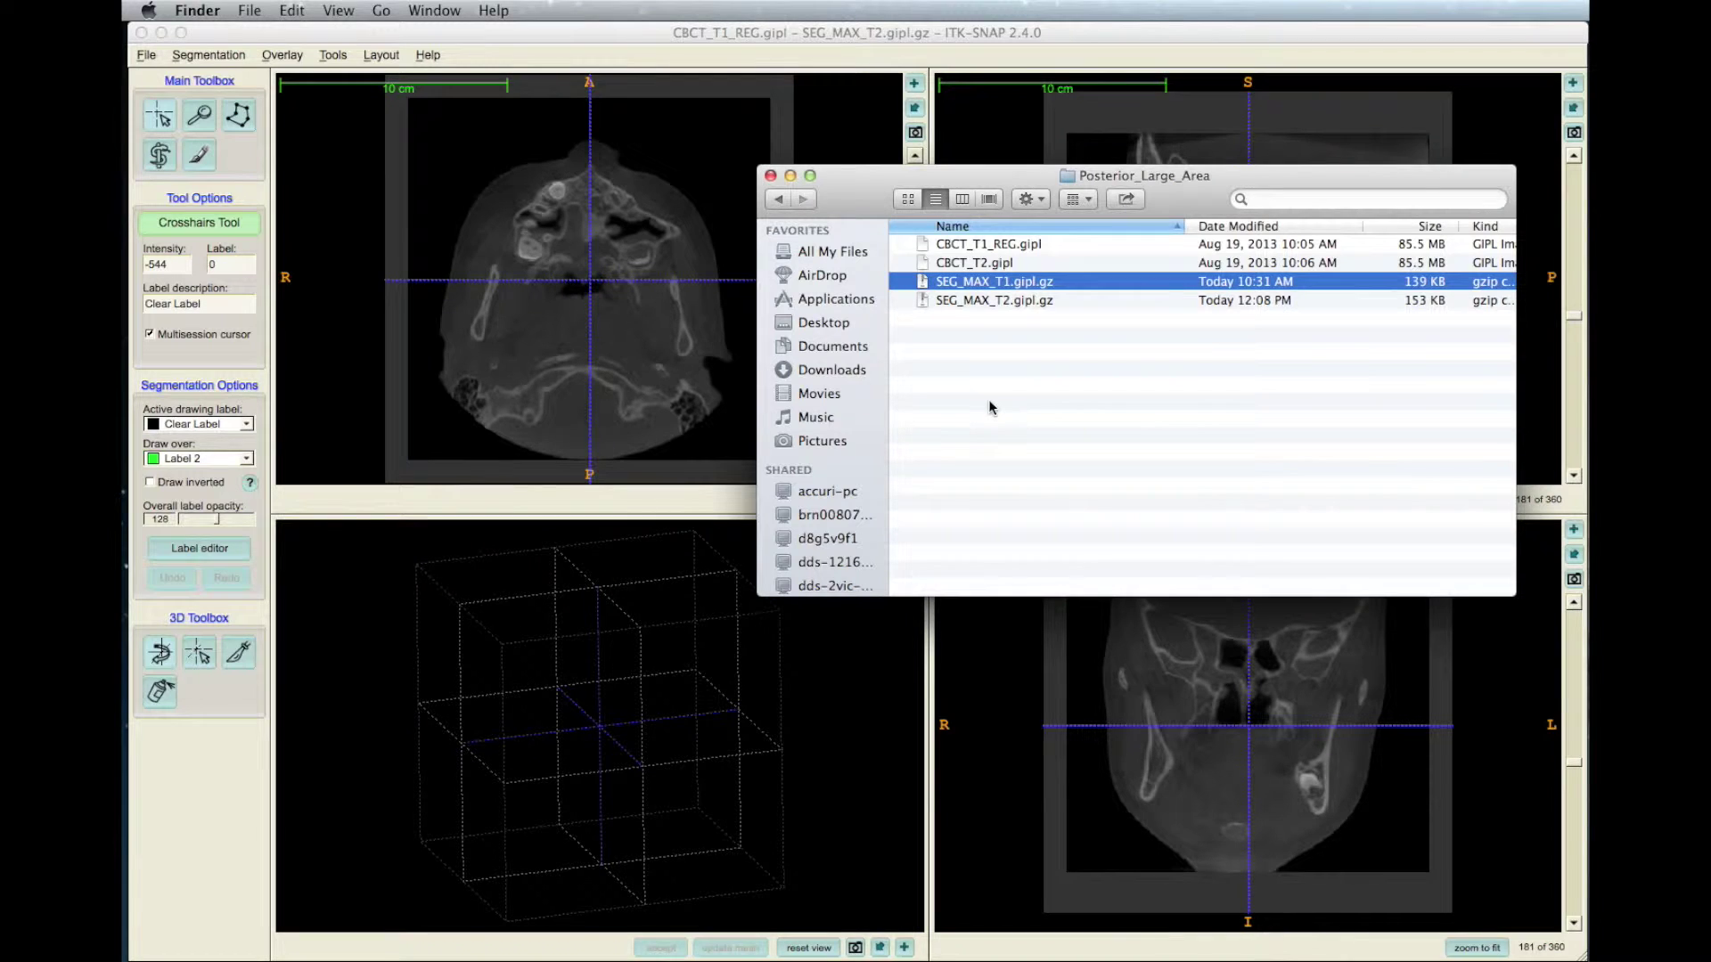
# - Load SEG_MAX_T1.gipl.gz from the Finder folder as the segmentation and generate its 3D mesh, turned to a front view
pyautogui.moveTo(992, 281); pyautogui.dragTo(677, 294)
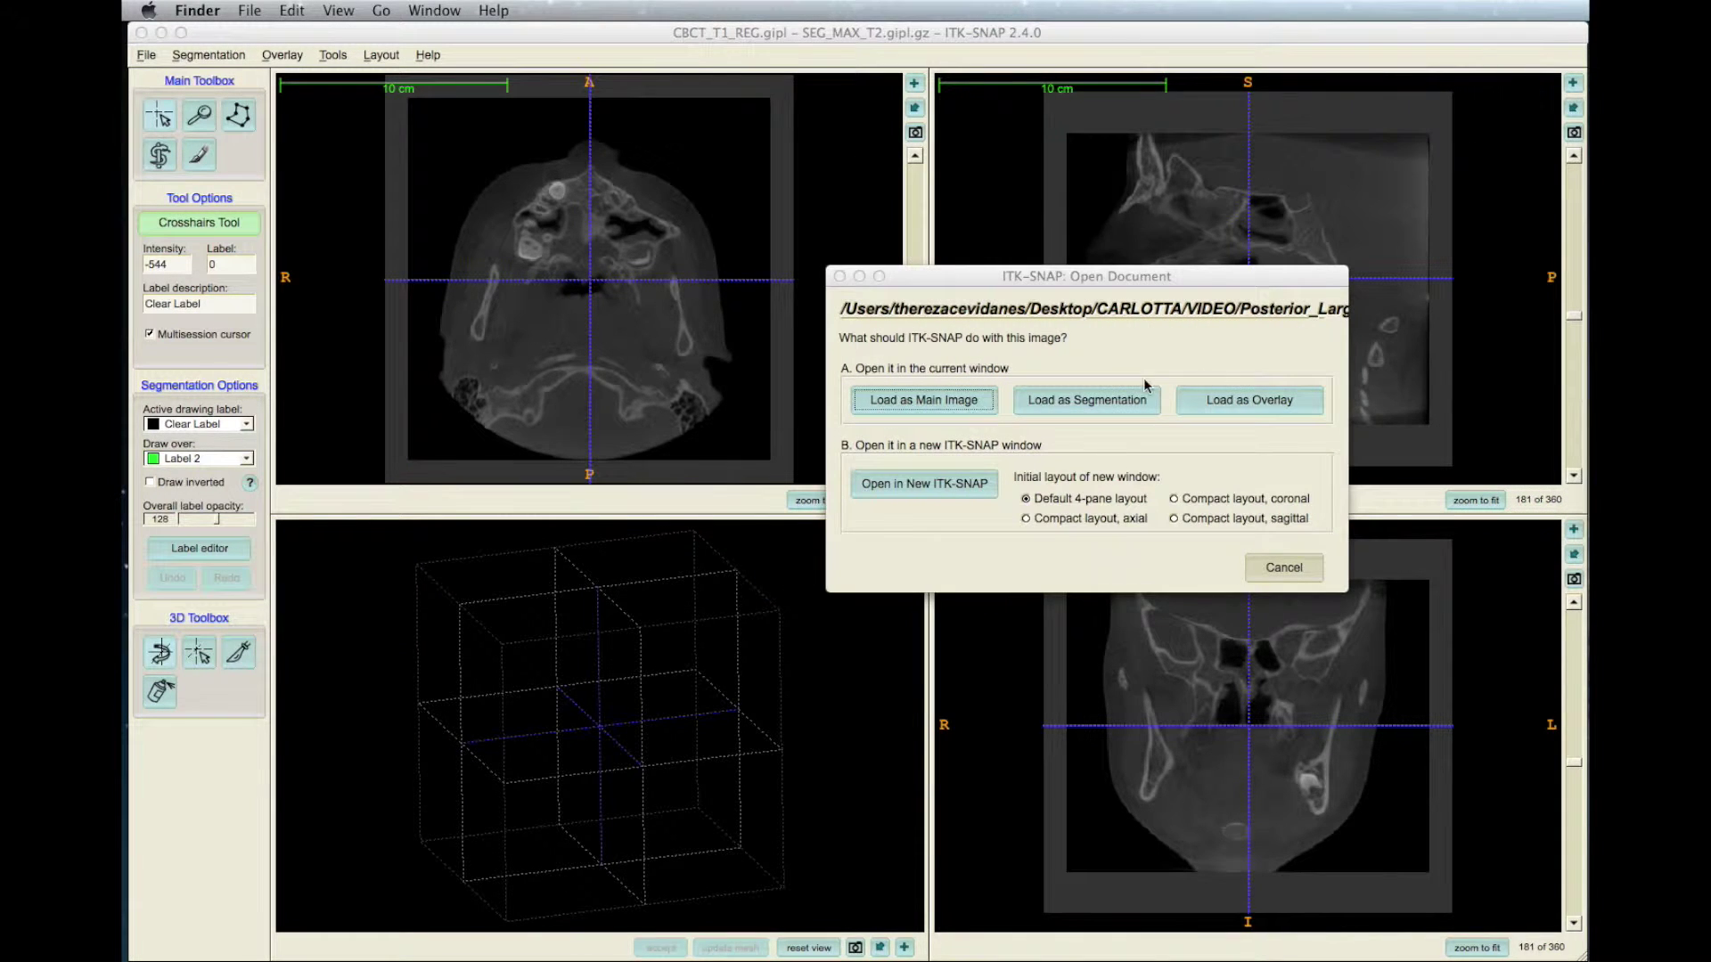
pyautogui.click(1102, 406)
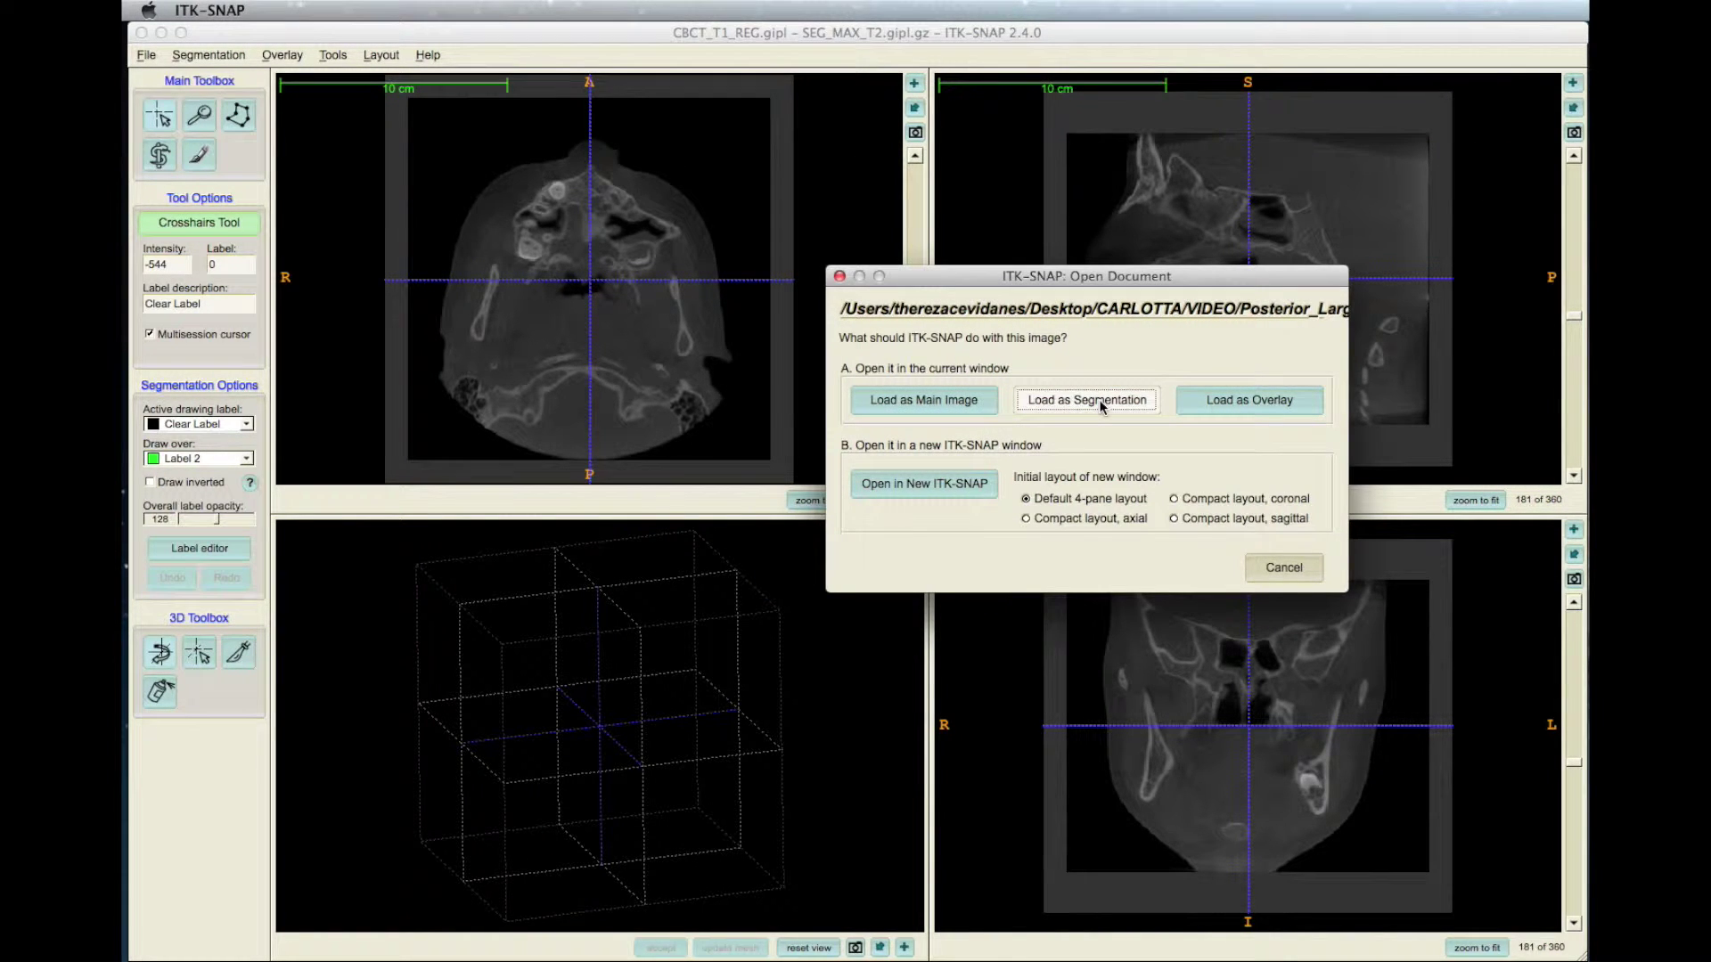
pyautogui.click(1102, 407)
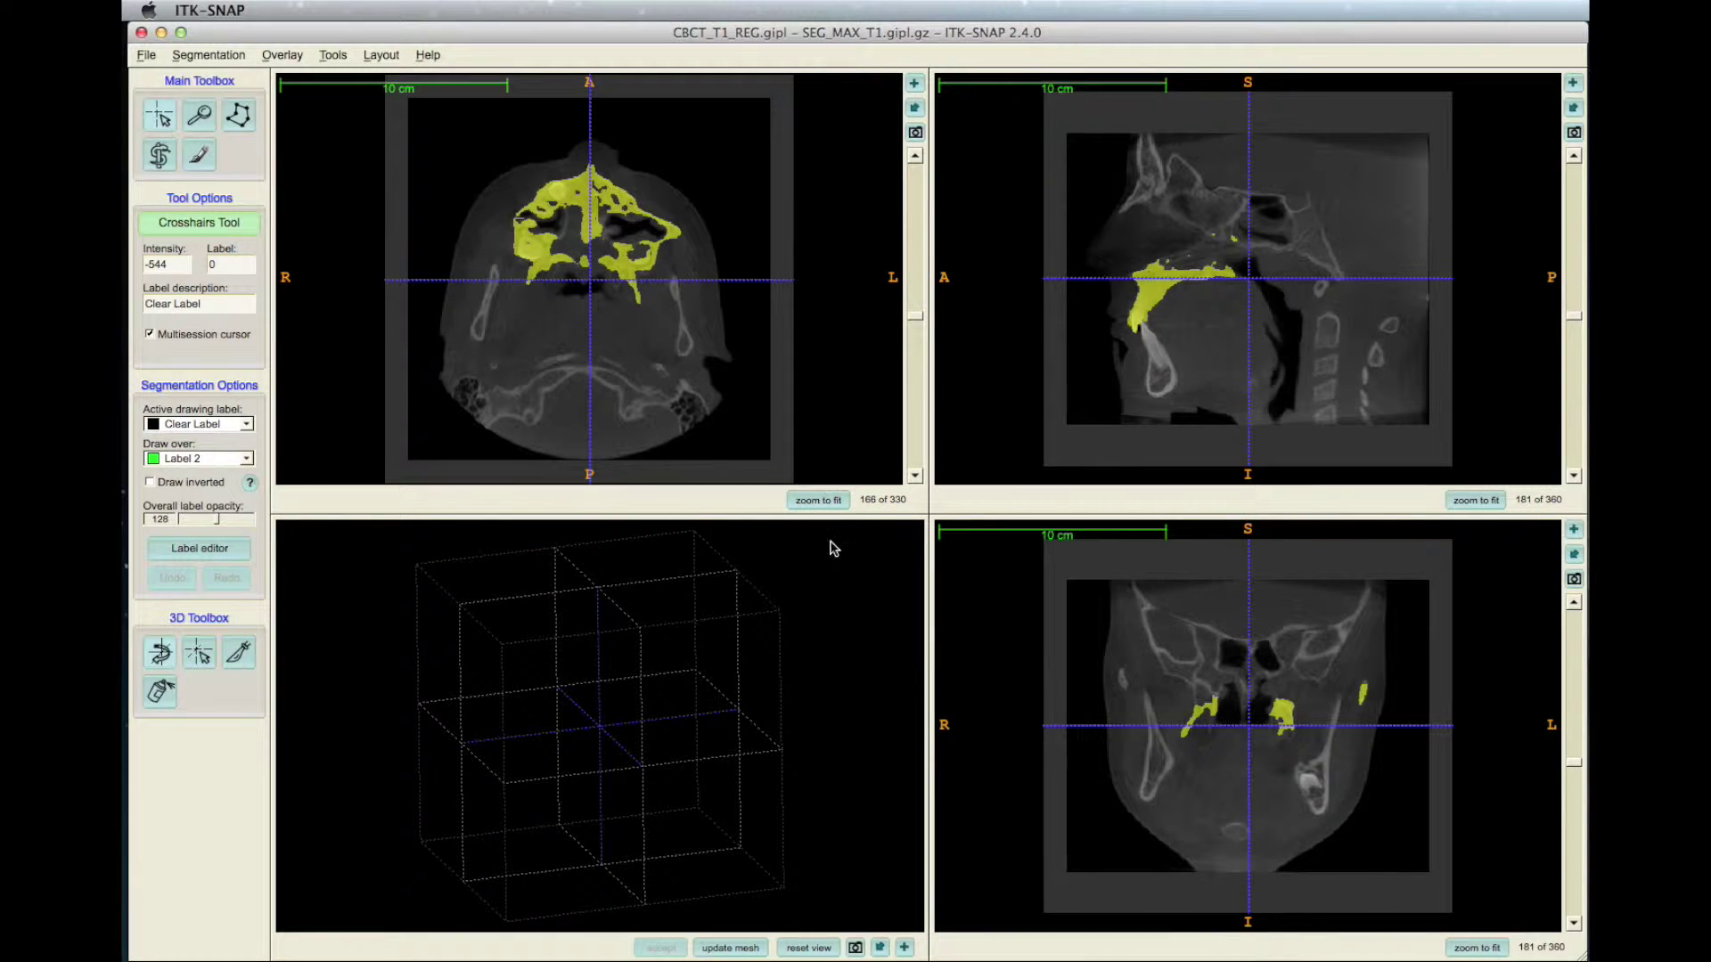
pyautogui.click(726, 948)
pyautogui.moveTo(657, 755)
pyautogui.mouseDown()
pyautogui.moveTo(856, 695)
pyautogui.moveTo(695, 782)
pyautogui.moveTo(693, 711)
pyautogui.mouseUp()
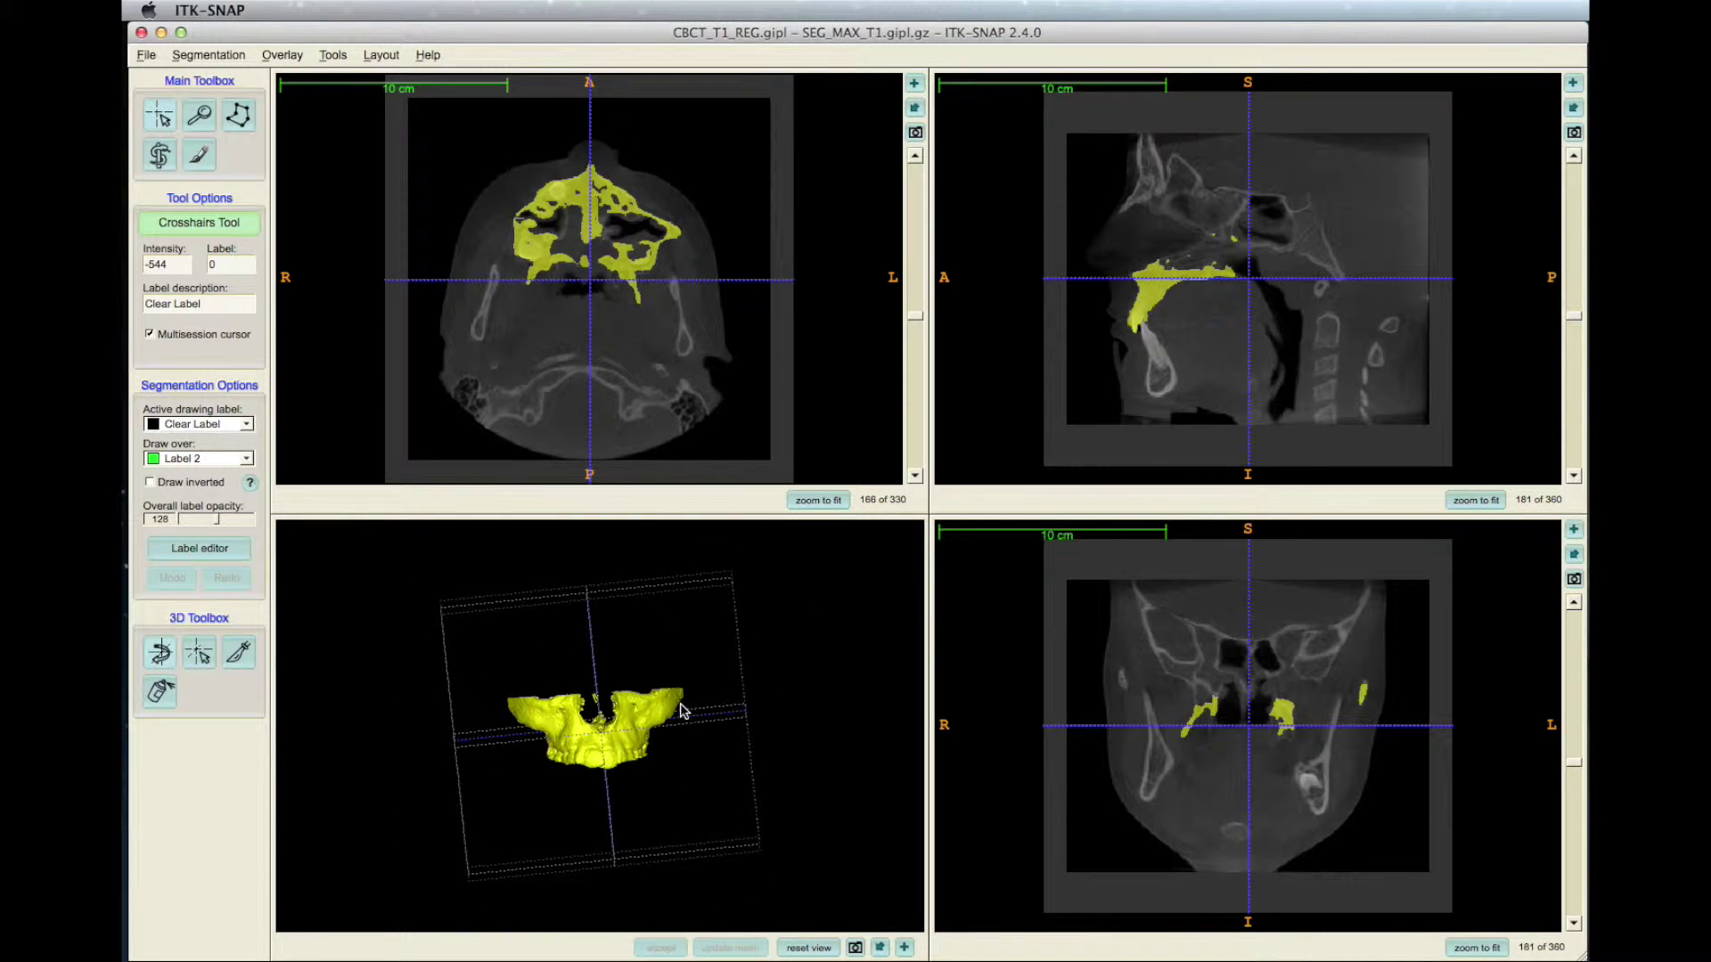
# - Set the active drawing label to Label 4 and make it draw over all labels
pyautogui.click(247, 425)
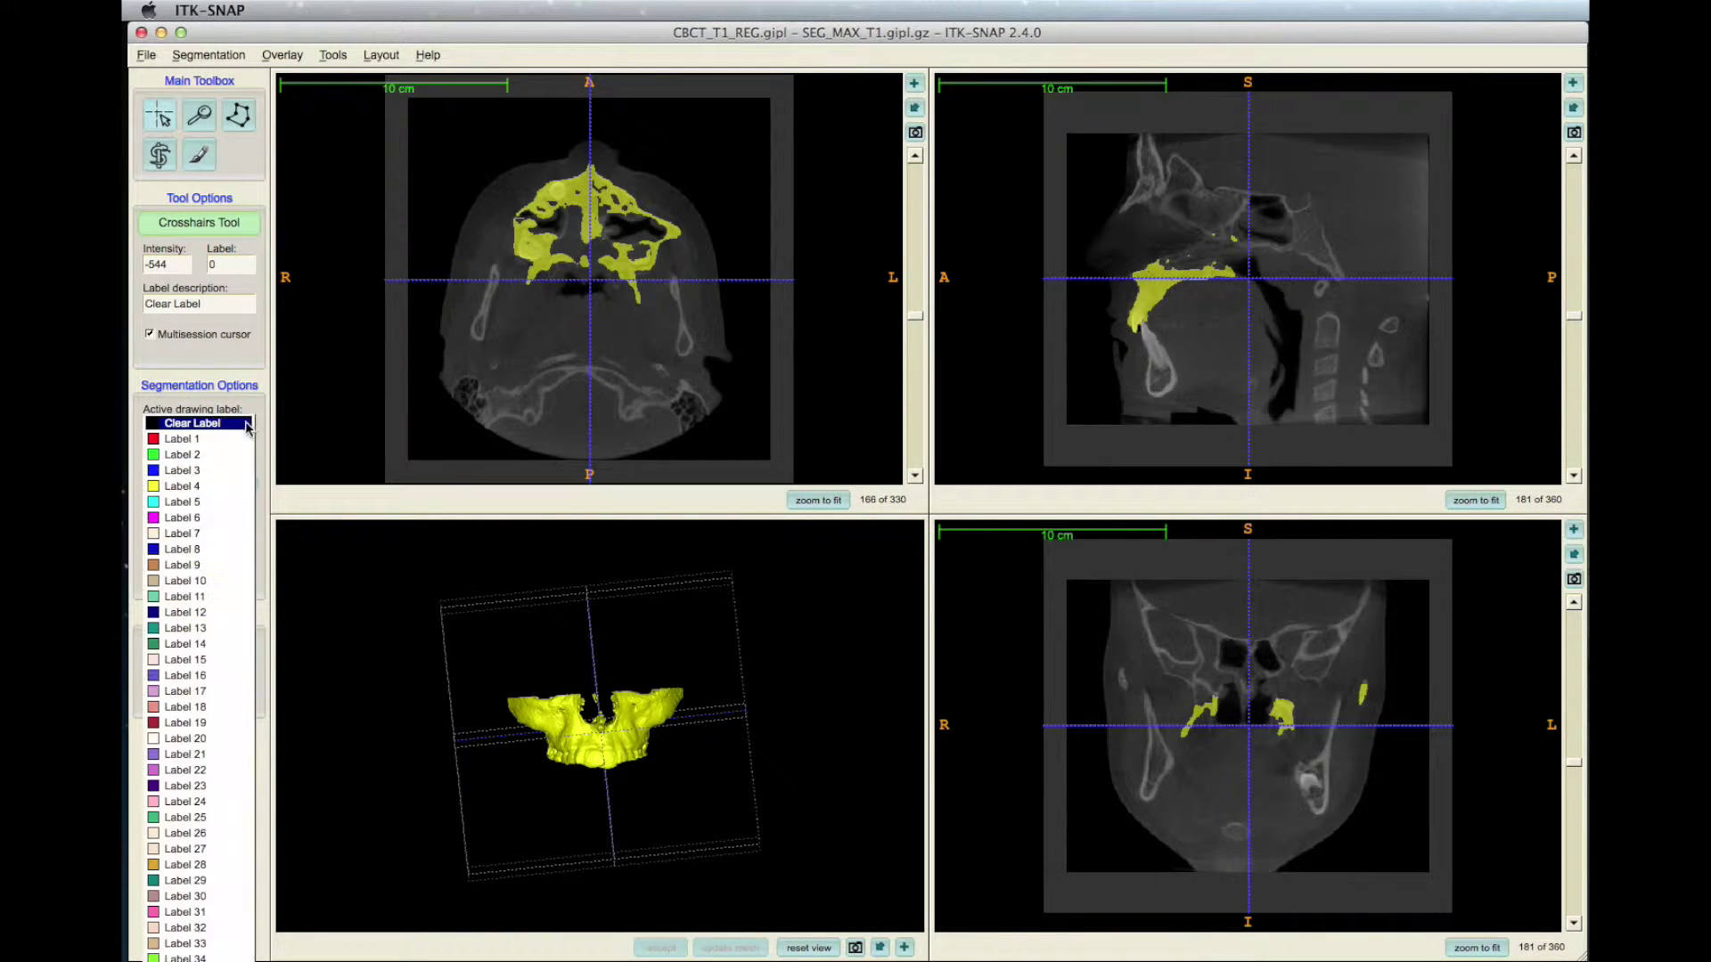
pyautogui.click(214, 479)
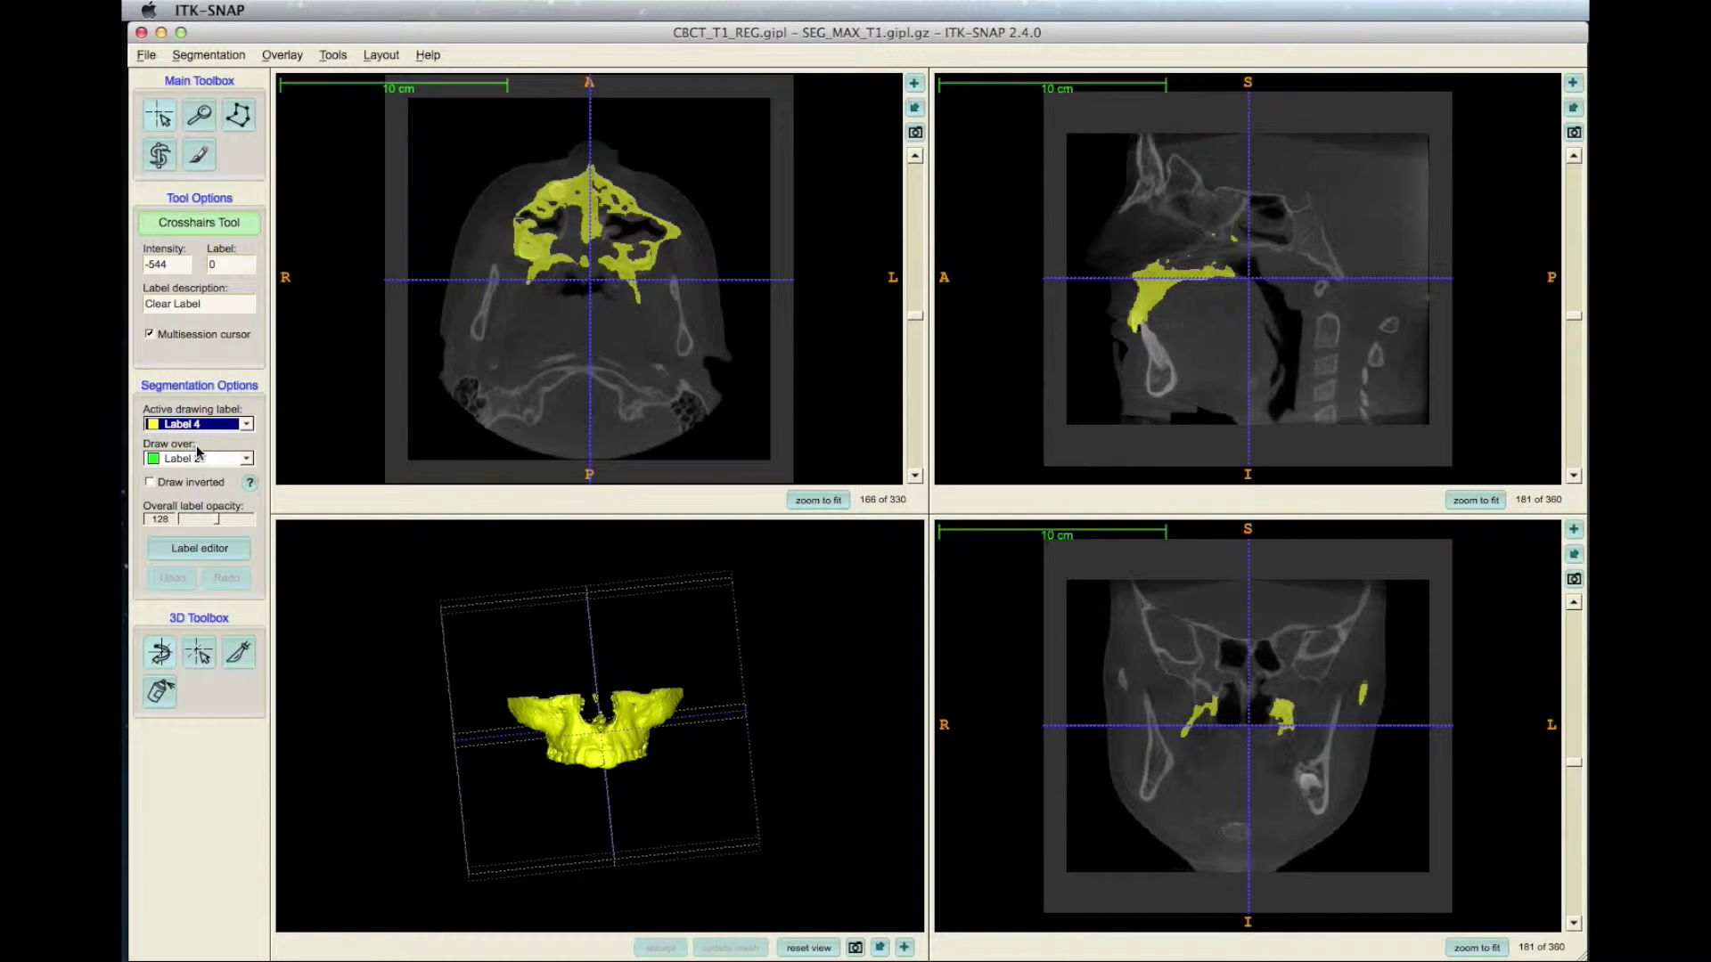
pyautogui.click(246, 458)
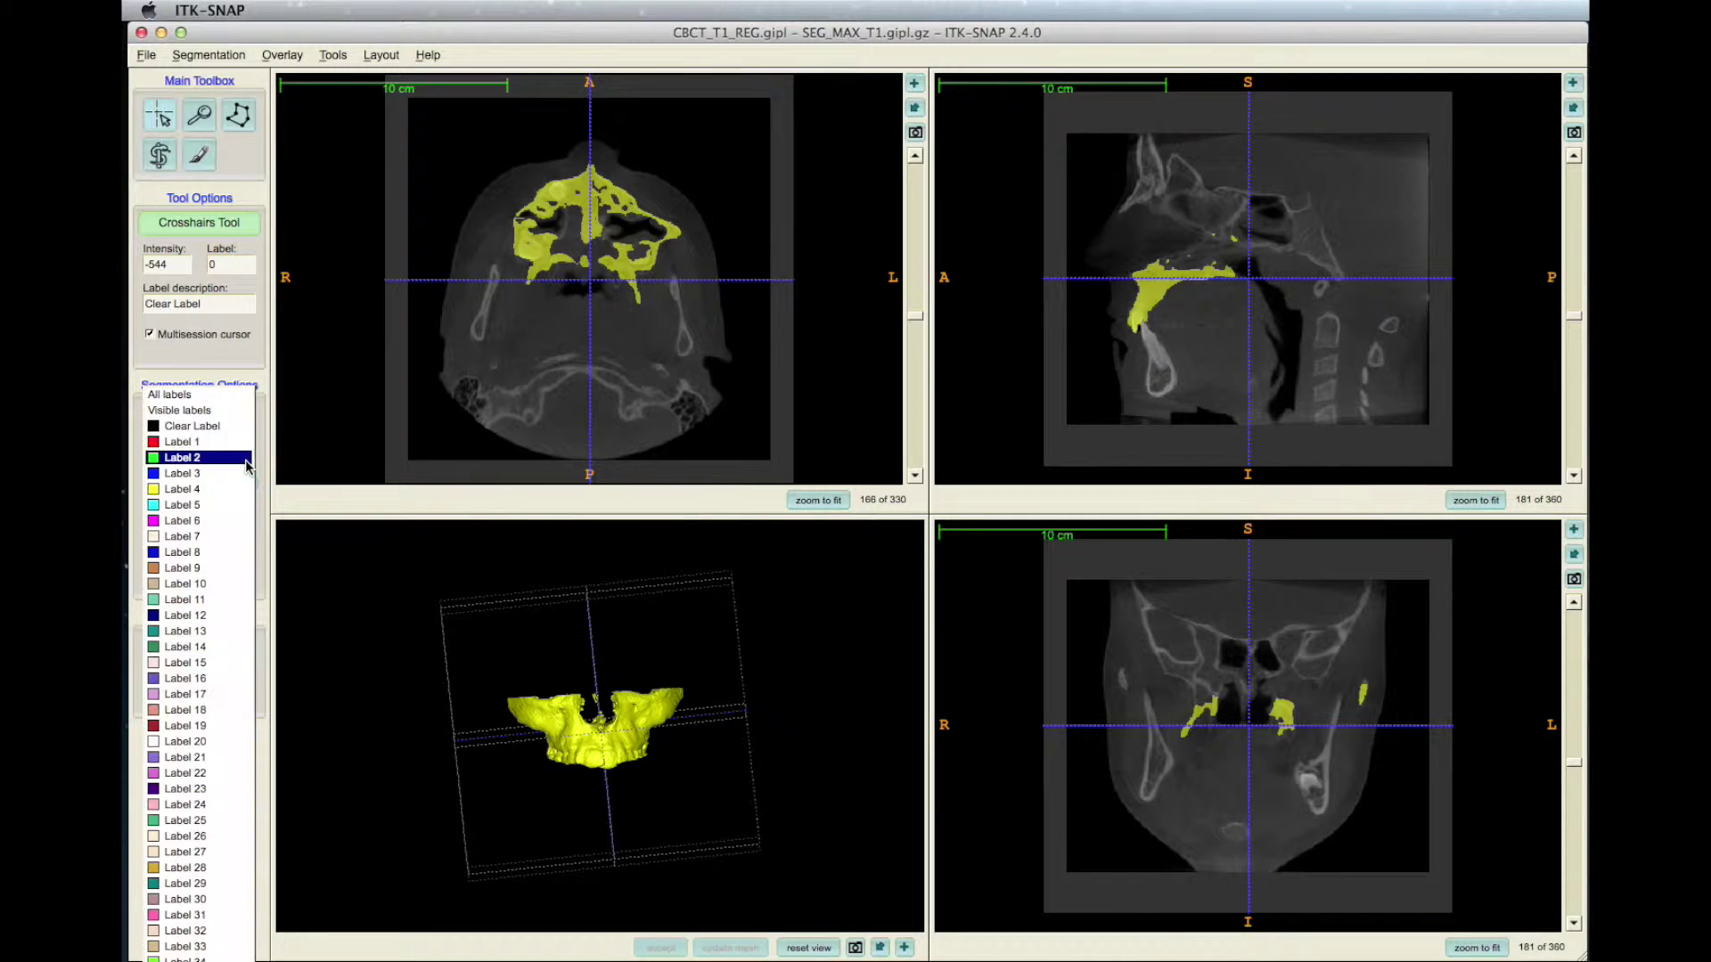
pyautogui.click(213, 401)
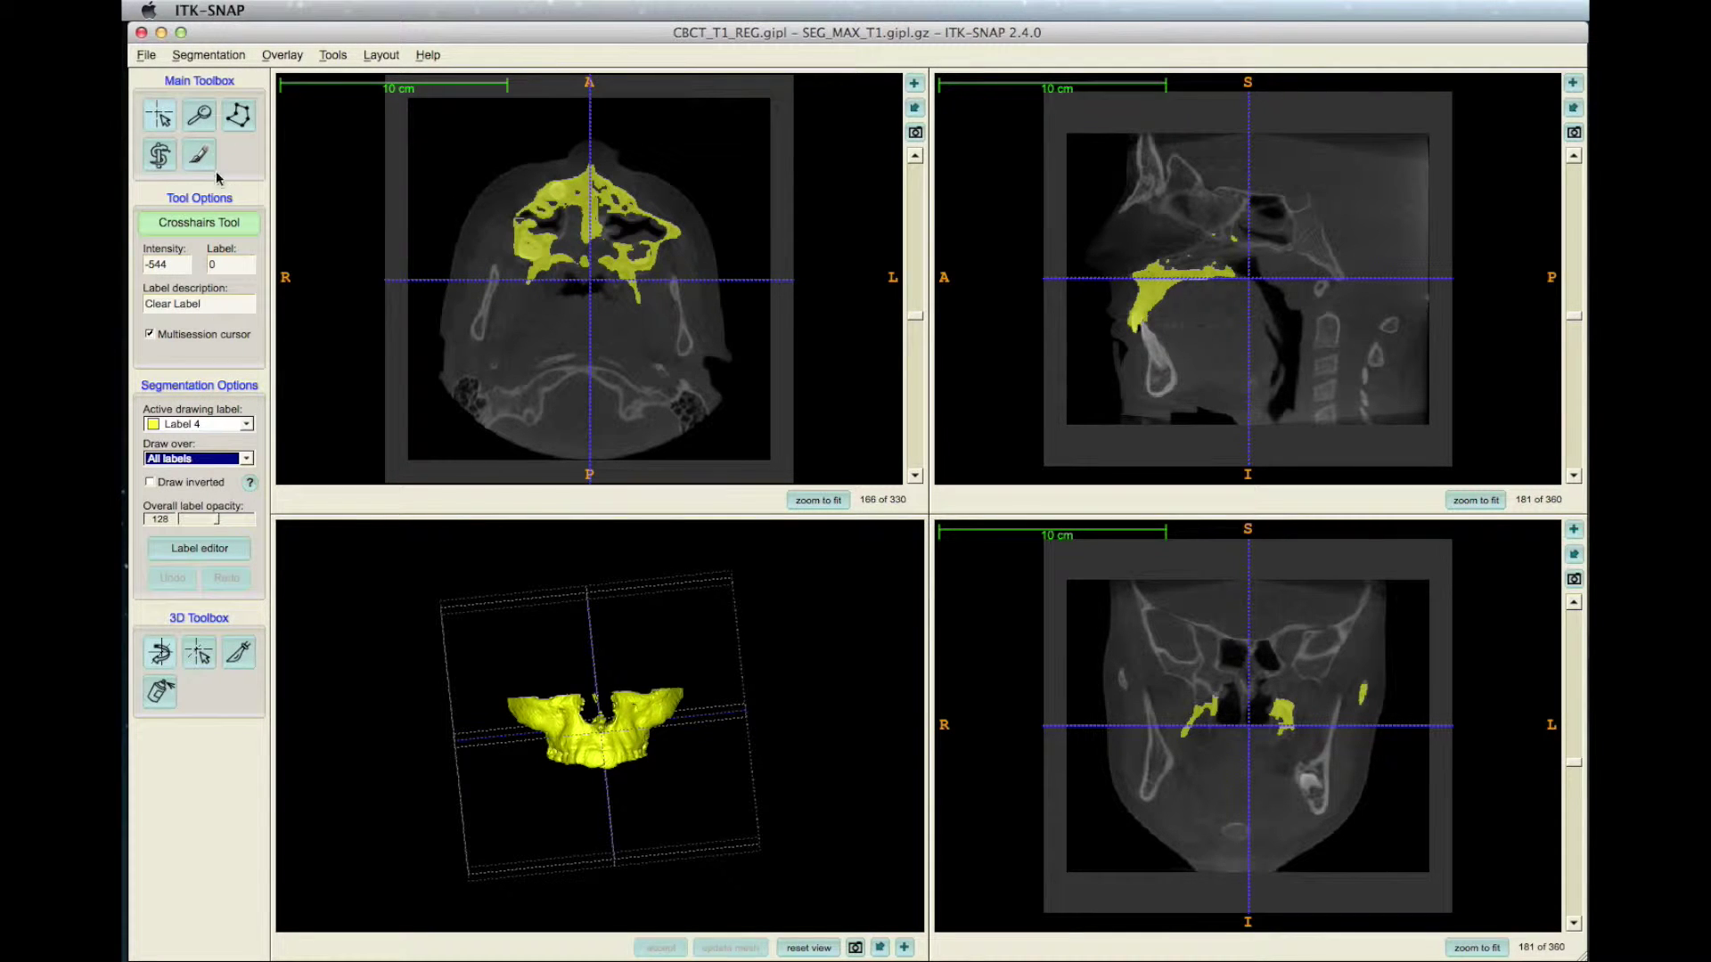
# - Fit the Snake ROI box around the whole maxilla segmentation in the slice views and start the 3D segmentation
pyautogui.click(161, 158)
pyautogui.moveTo(1115, 374); pyautogui.dragTo(1113, 349)
pyautogui.moveTo(1573, 316); pyautogui.dragTo(1574, 387)
pyautogui.click(1201, 229)
pyautogui.moveTo(1576, 796)
pyautogui.mouseDown()
pyautogui.moveTo(1574, 763)
pyautogui.moveTo(1574, 791)
pyautogui.mouseUp()
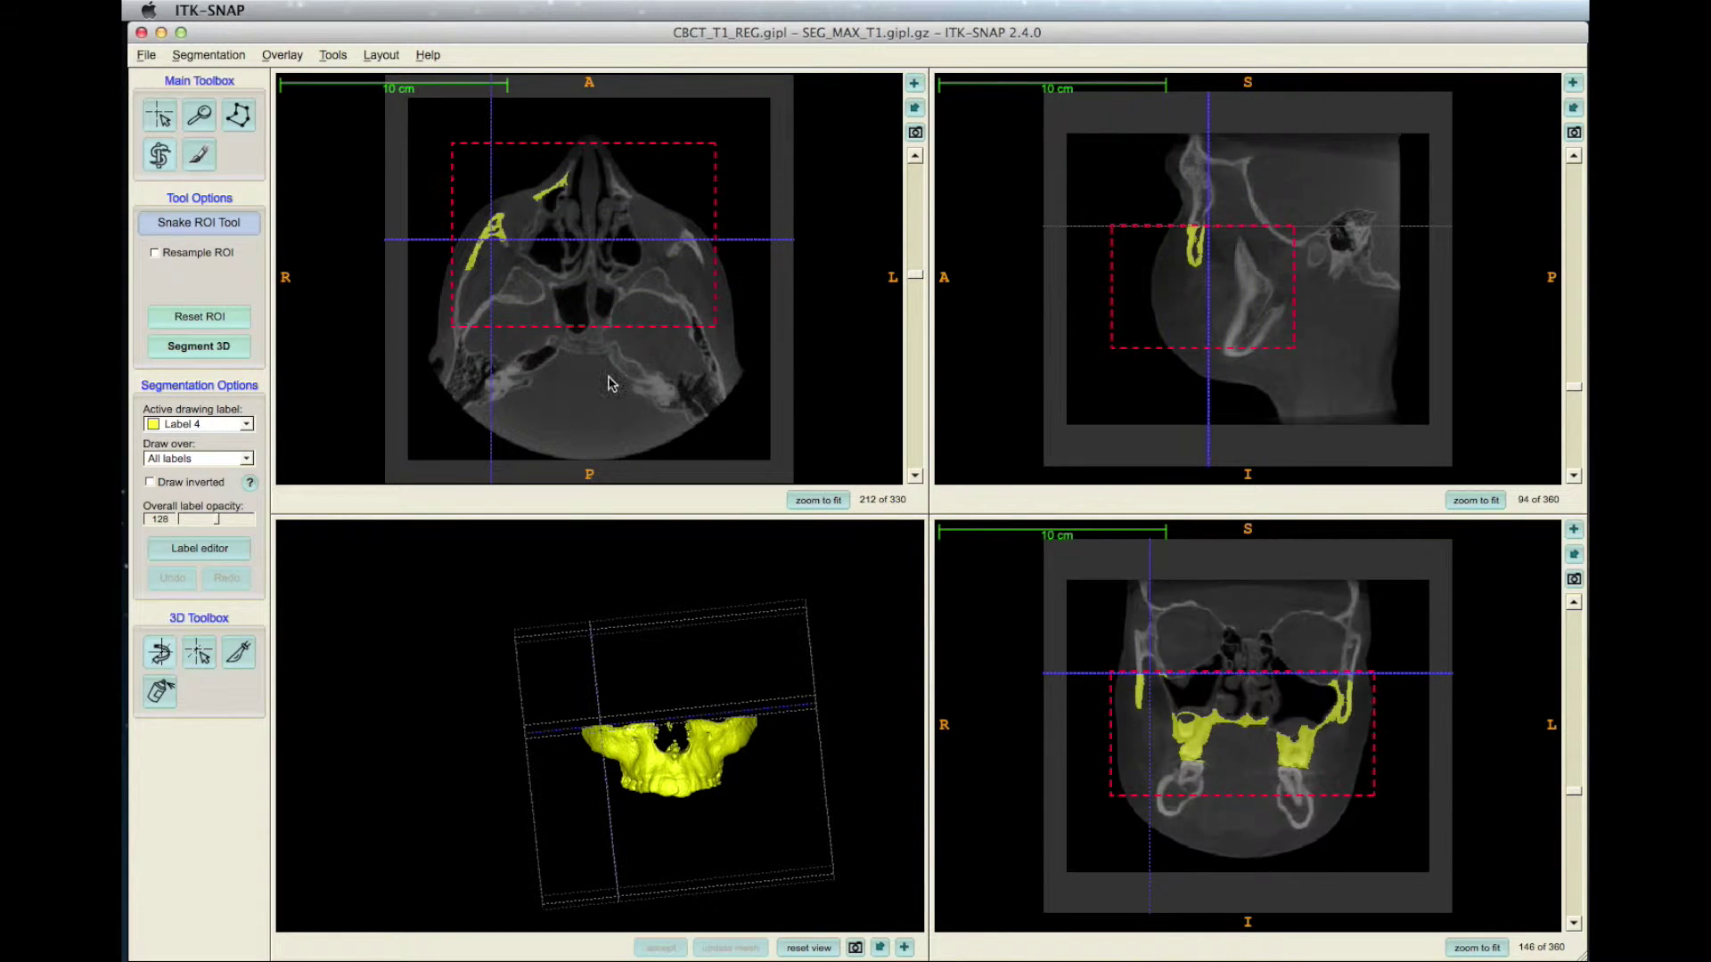
pyautogui.click(192, 349)
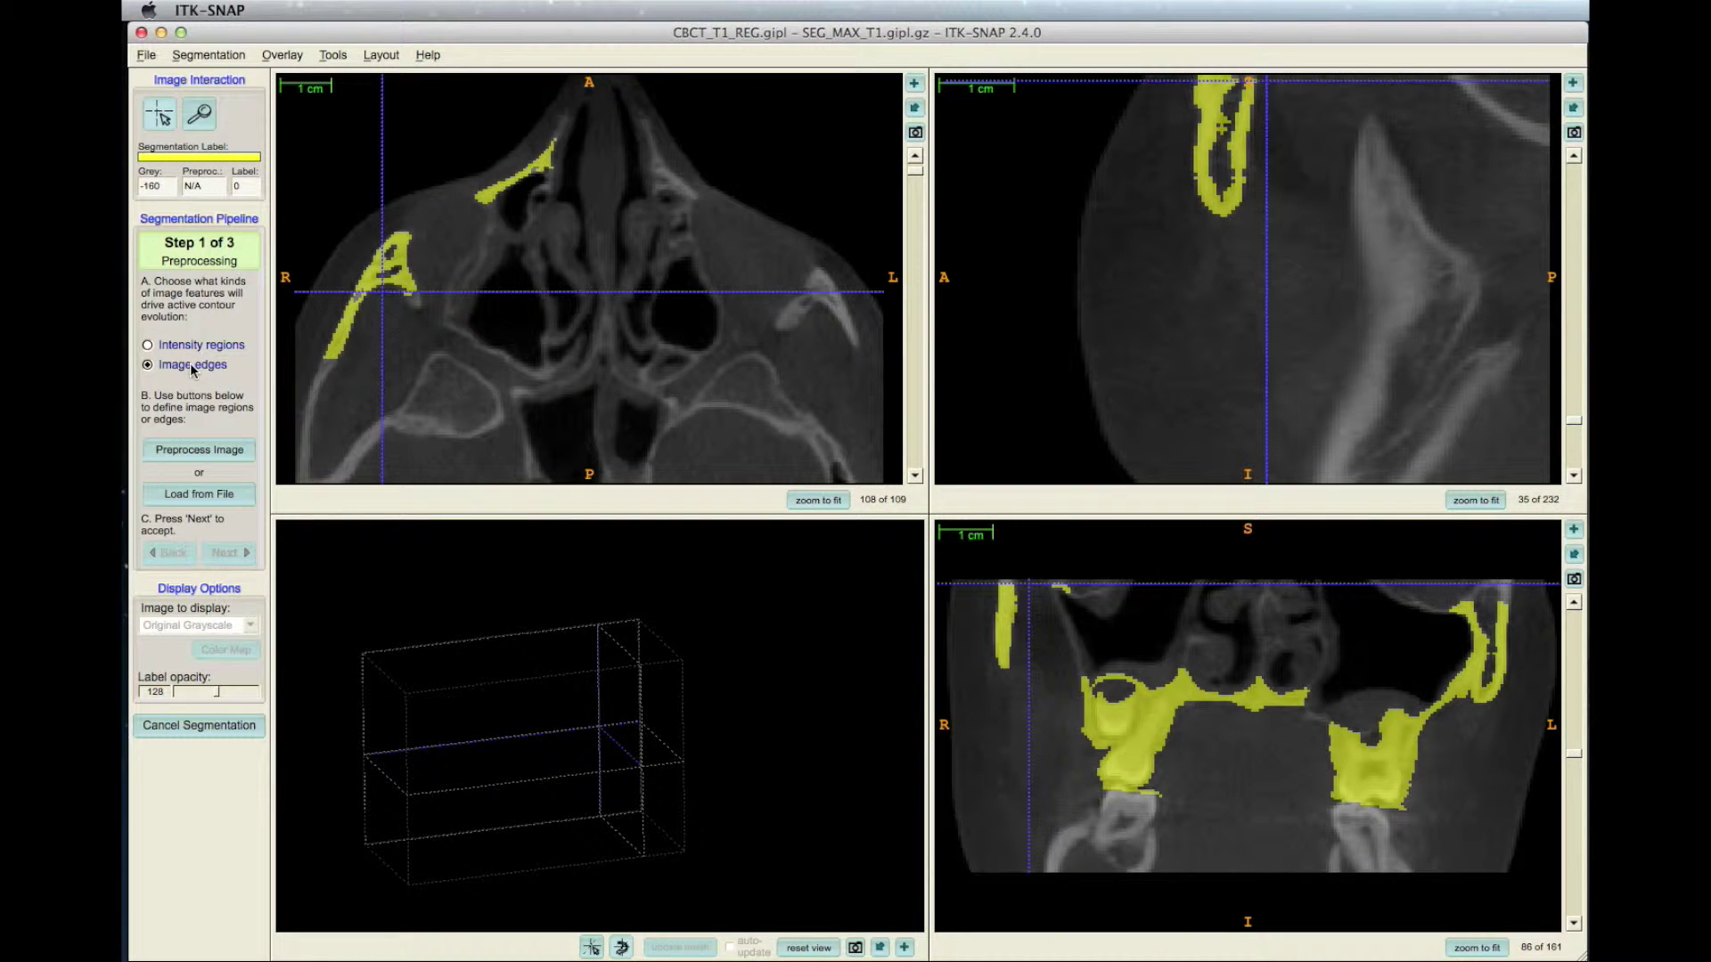
# - Preprocess the image by edges with a slightly lower Gaussian blurring scale, and advance to the Step 3 segmentation stage without adding bubbles
pyautogui.click(230, 452)
pyautogui.click(933, 508)
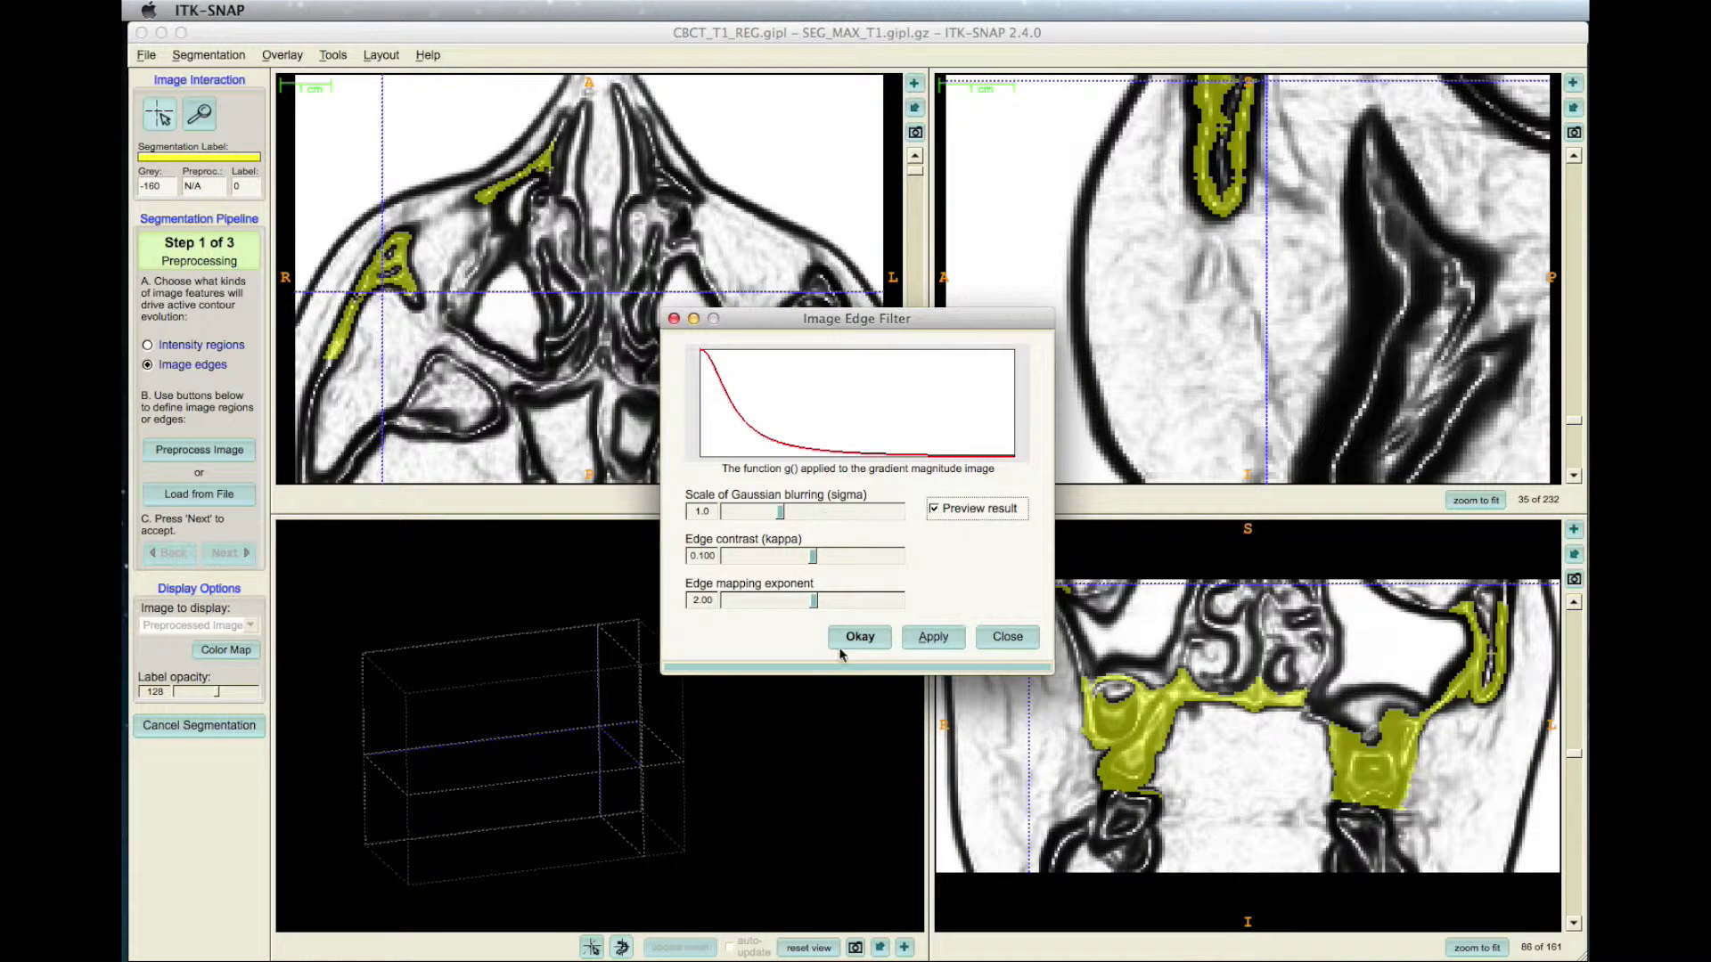
pyautogui.moveTo(780, 512); pyautogui.dragTo(764, 512)
pyautogui.click(858, 636)
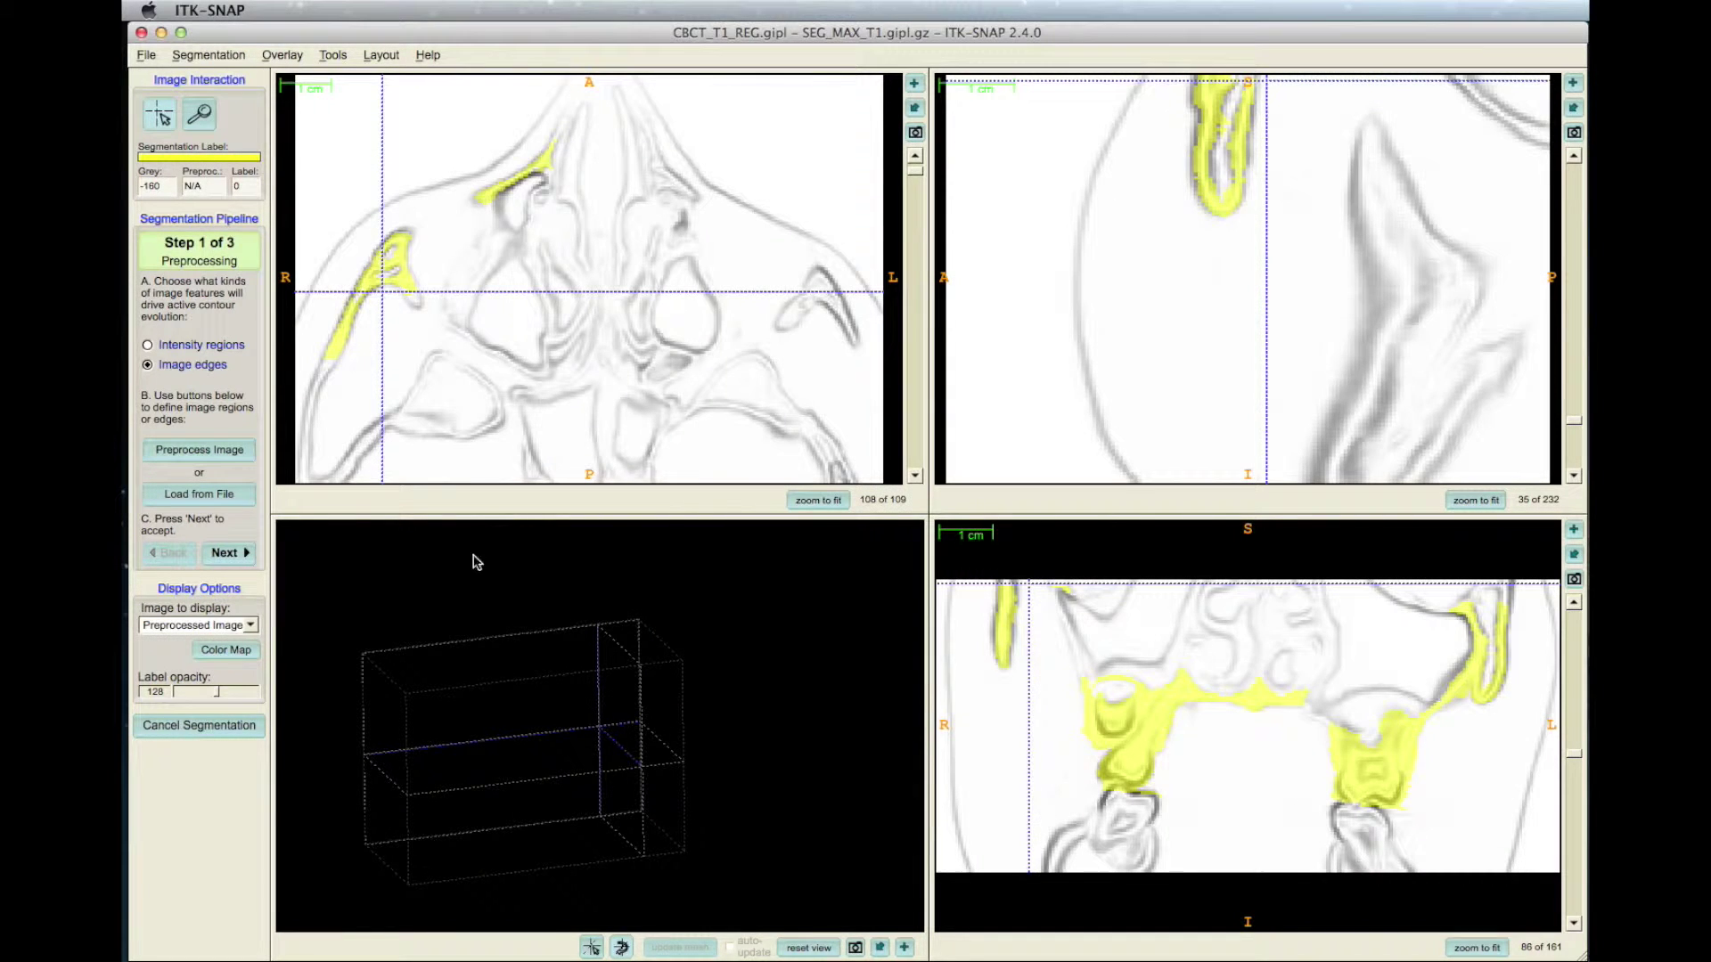
pyautogui.click(228, 553)
pyautogui.click(228, 553)
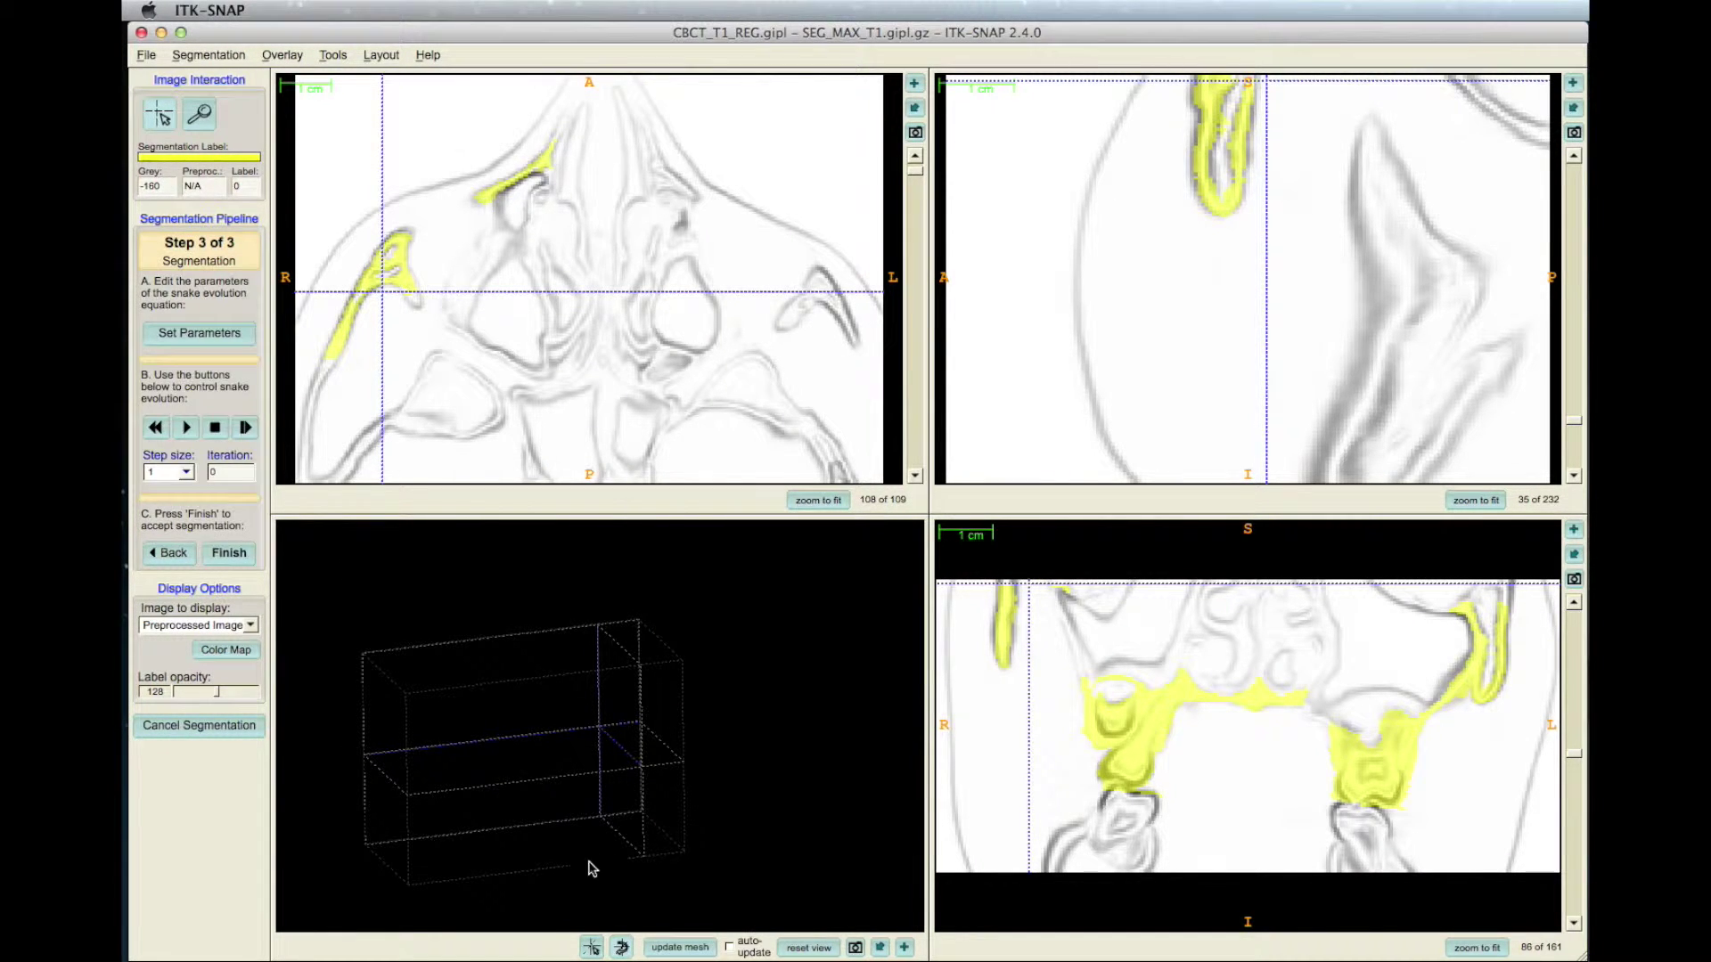
# - Raise the snake's balloon force slightly, its curvature force strongly toward spherical, and its advection force to about mid-range
pyautogui.click(161, 334)
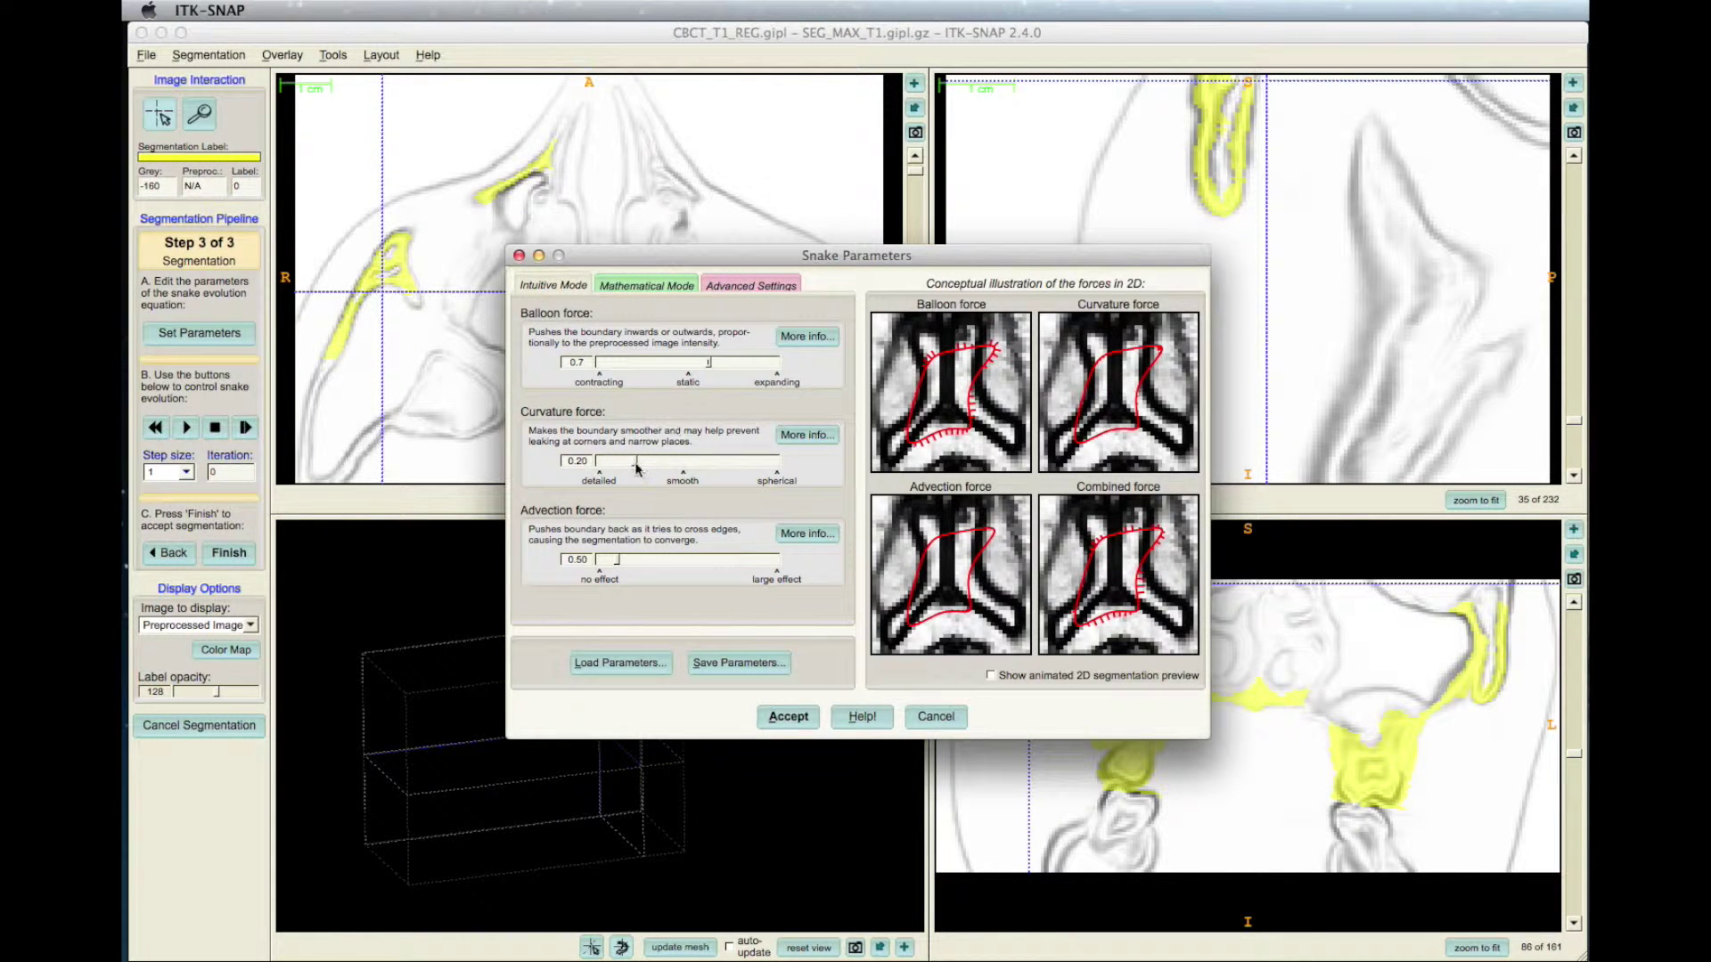
pyautogui.moveTo(709, 365)
pyautogui.mouseDown()
pyautogui.moveTo(658, 365)
pyautogui.moveTo(713, 365)
pyautogui.mouseUp()
pyautogui.moveTo(635, 462); pyautogui.dragTo(722, 463)
pyautogui.moveTo(722, 463); pyautogui.dragTo(728, 463)
pyautogui.moveTo(618, 561); pyautogui.dragTo(702, 560)
pyautogui.click(786, 717)
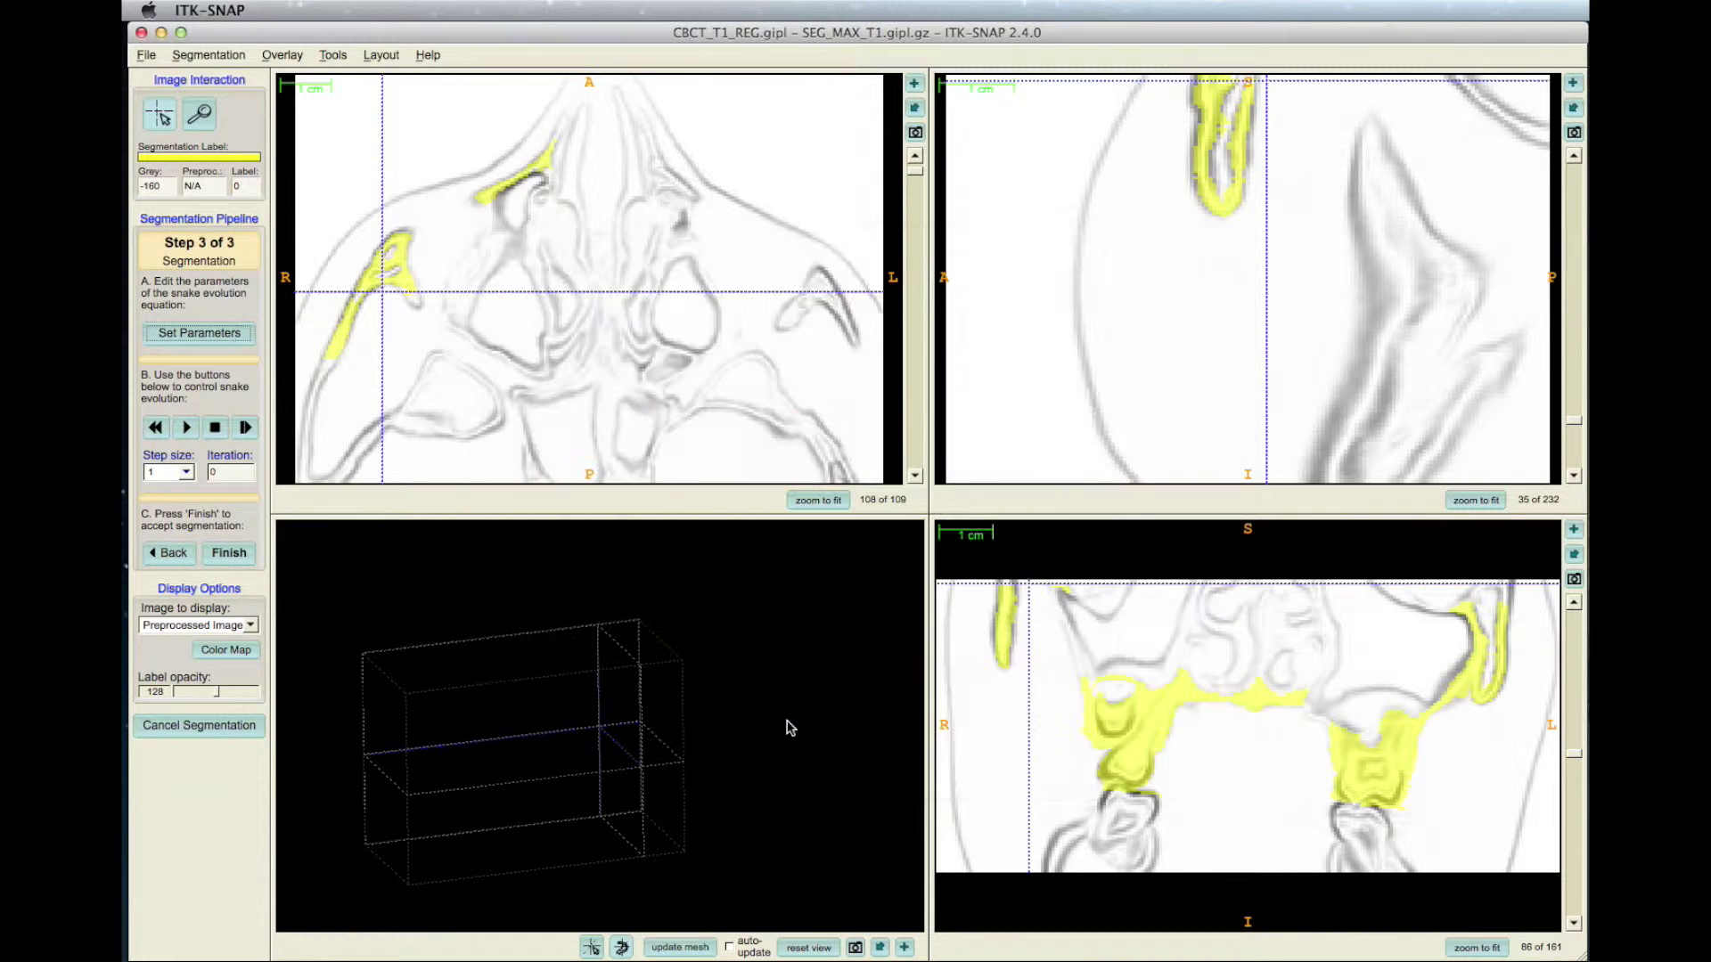
# - Generate the 3D mesh of the initial contour, centre the crosshairs on the maxilla and orient the model to face forward
pyautogui.click(680, 947)
pyautogui.moveTo(615, 893); pyautogui.dragTo(713, 807)
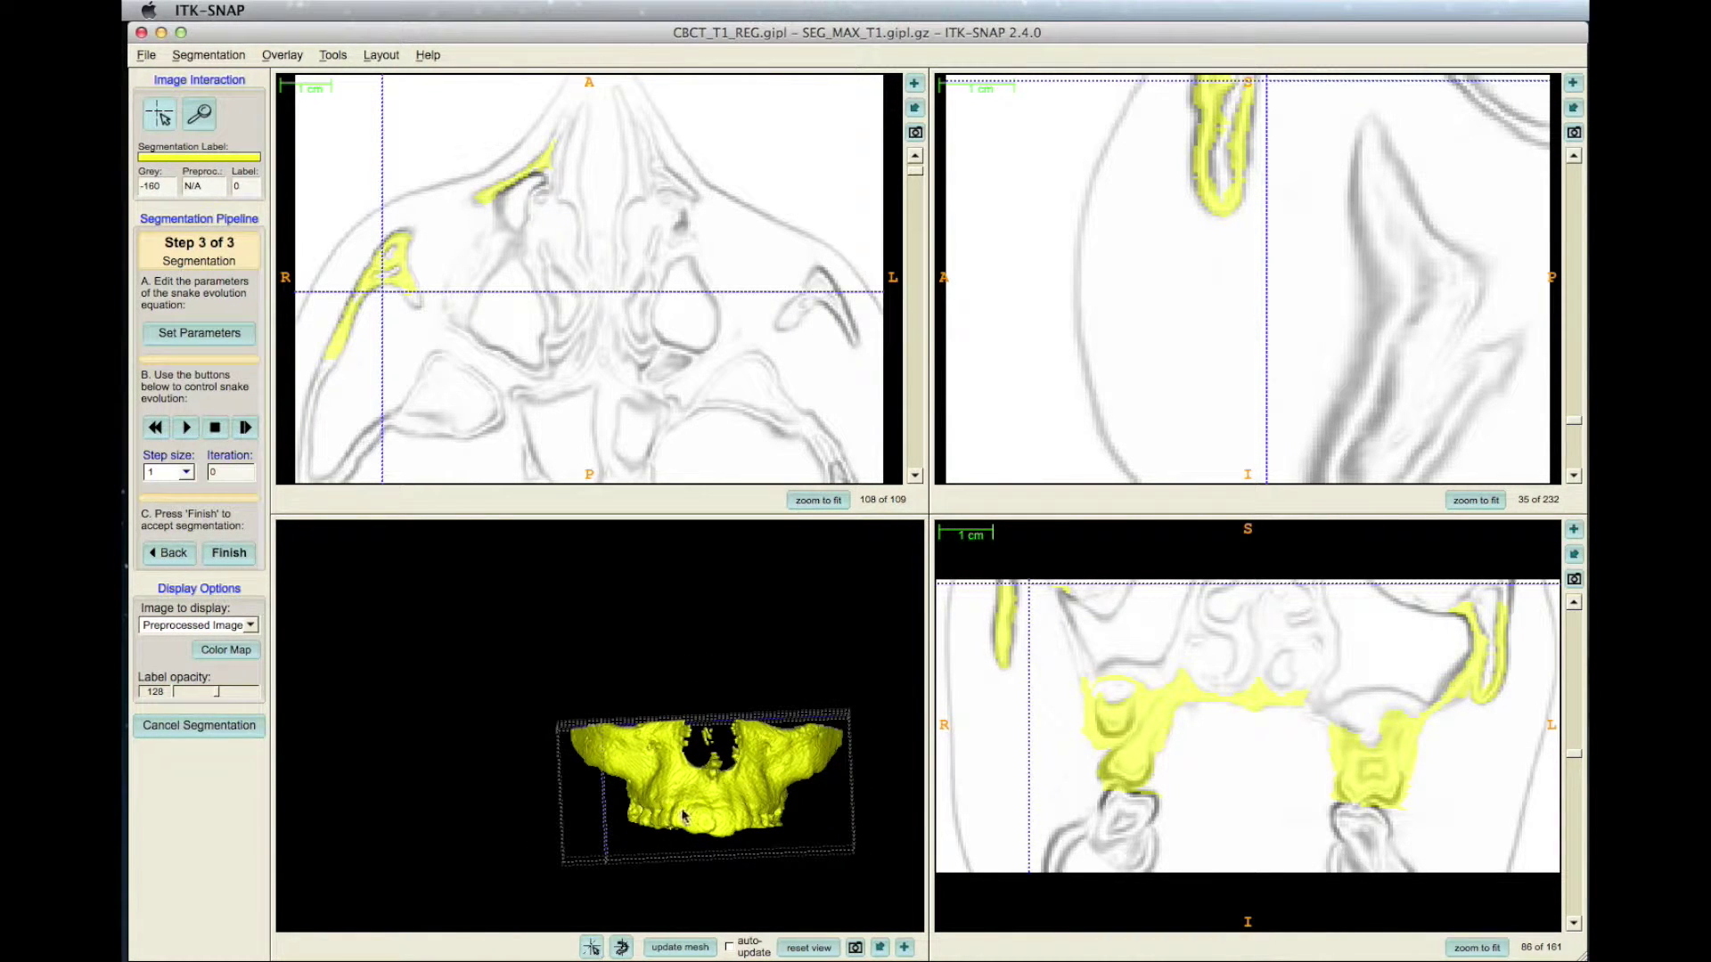
pyautogui.click(709, 784)
pyautogui.click(622, 947)
pyautogui.moveTo(561, 767); pyautogui.dragTo(587, 768)
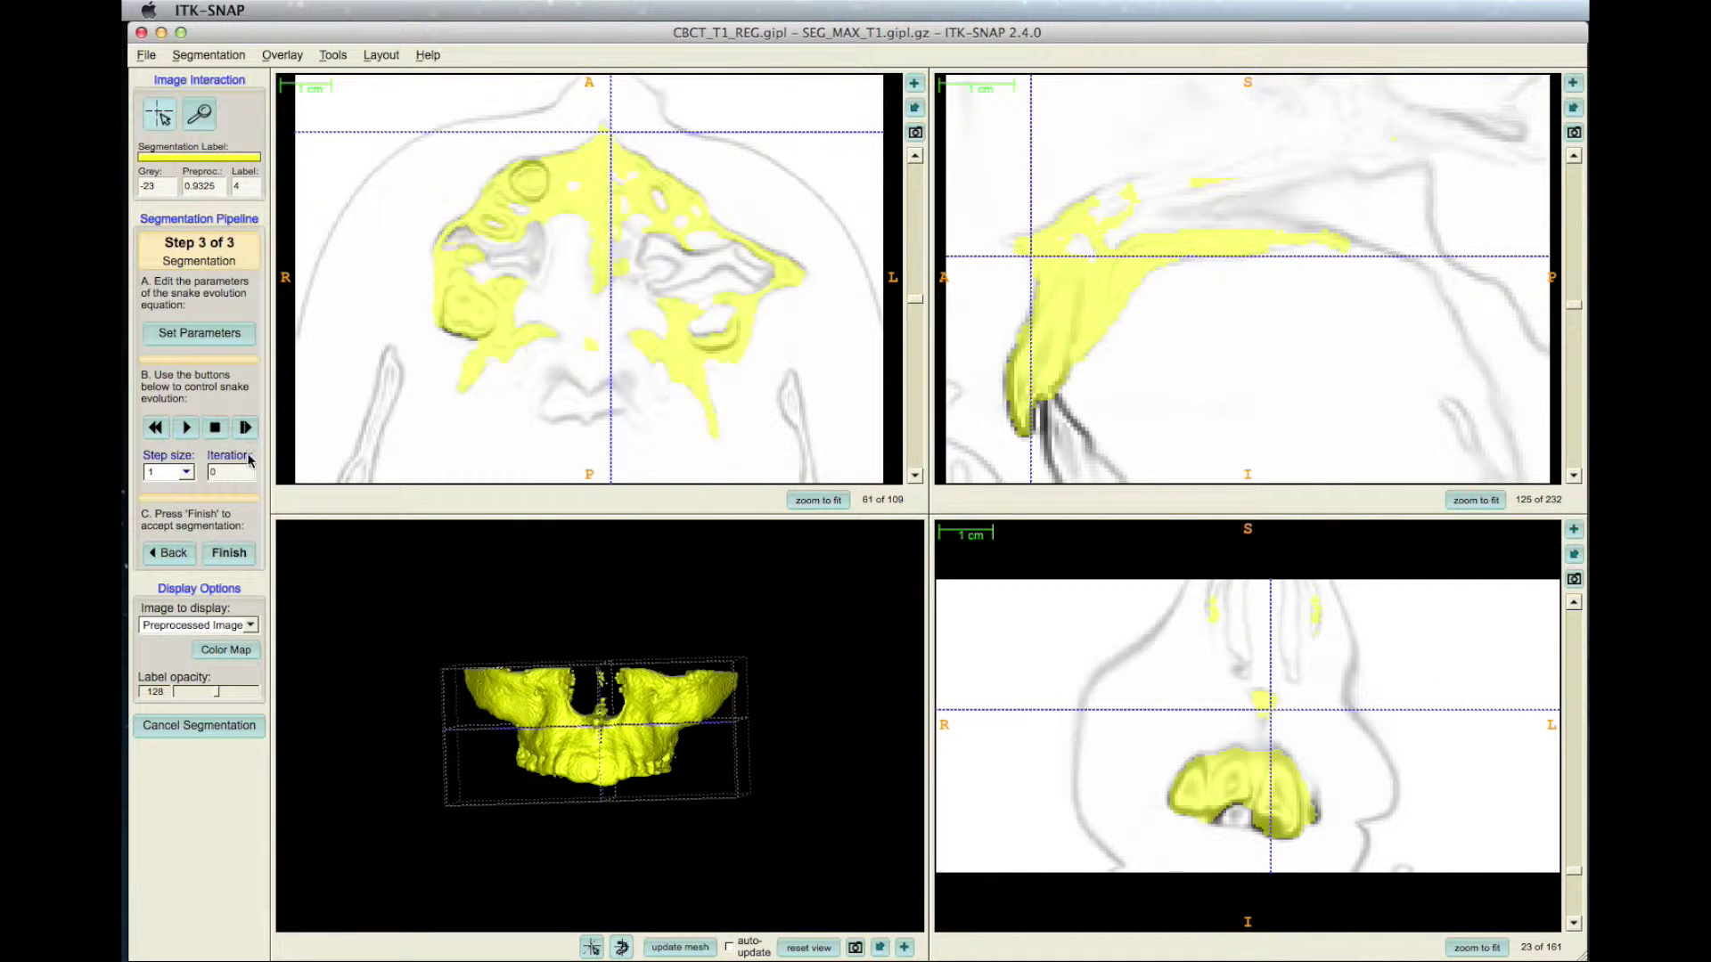
# - Run the snake evolution for about 132 iterations, refreshing the 3D mesh along the way, and accept the segmentation
pyautogui.click(187, 428)
pyautogui.click(677, 947)
pyautogui.click(674, 949)
pyautogui.click(674, 949)
pyautogui.click(675, 949)
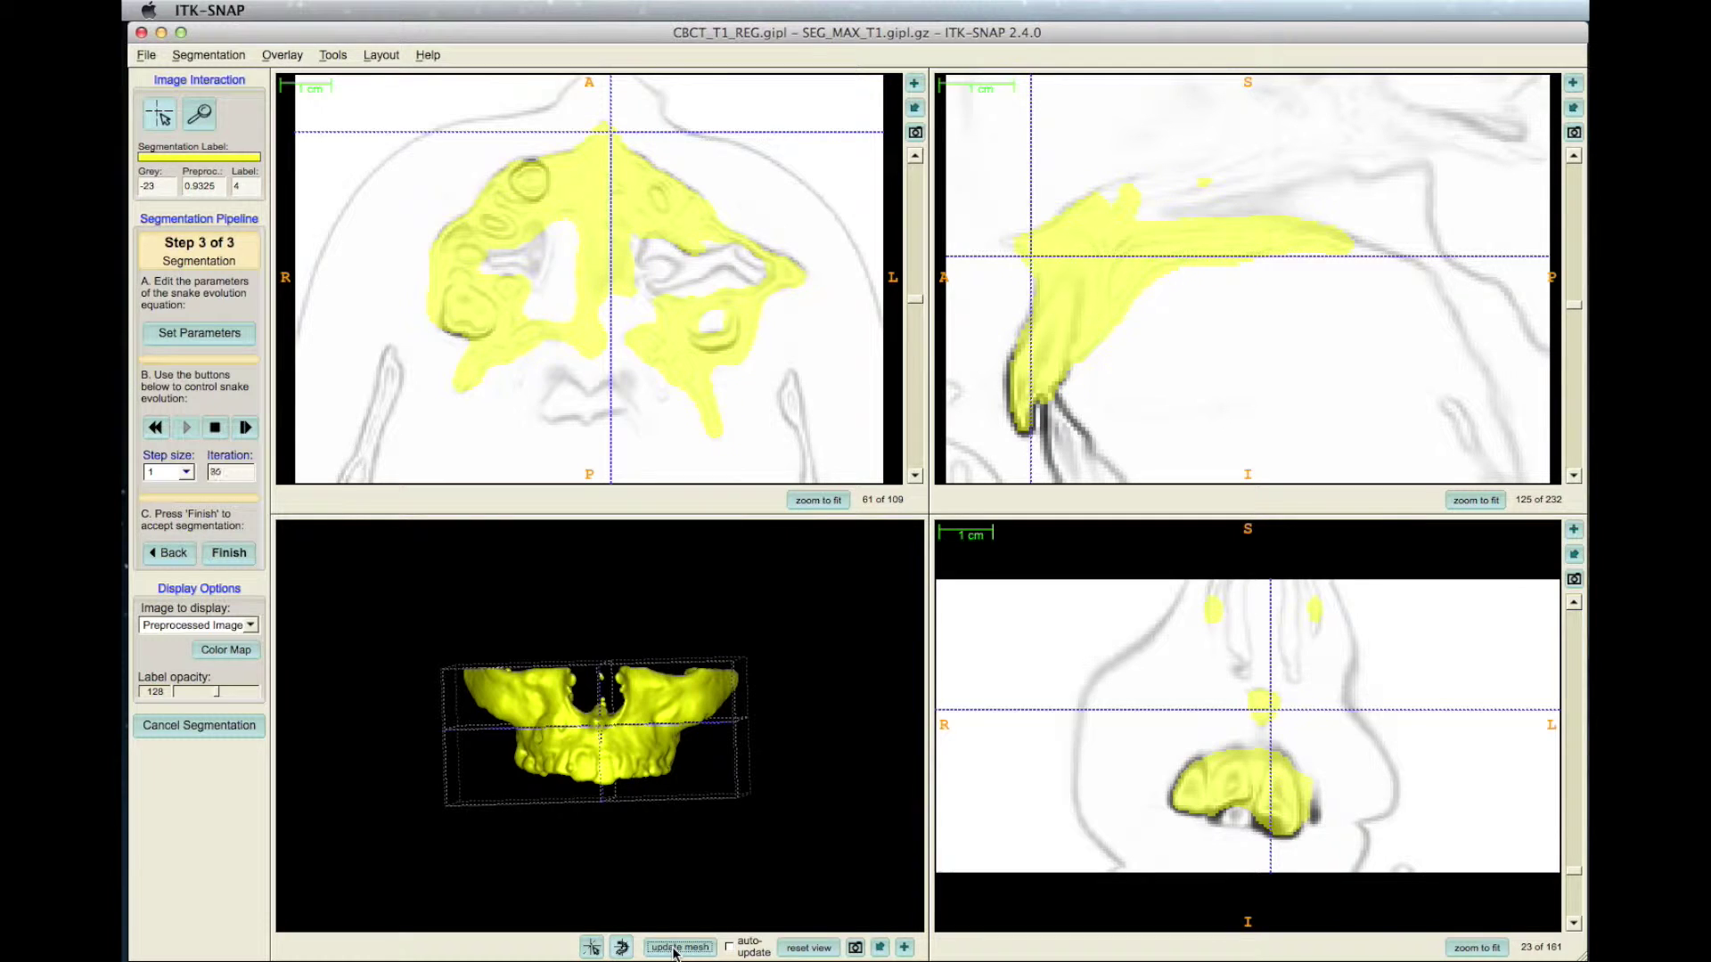
pyautogui.click(674, 949)
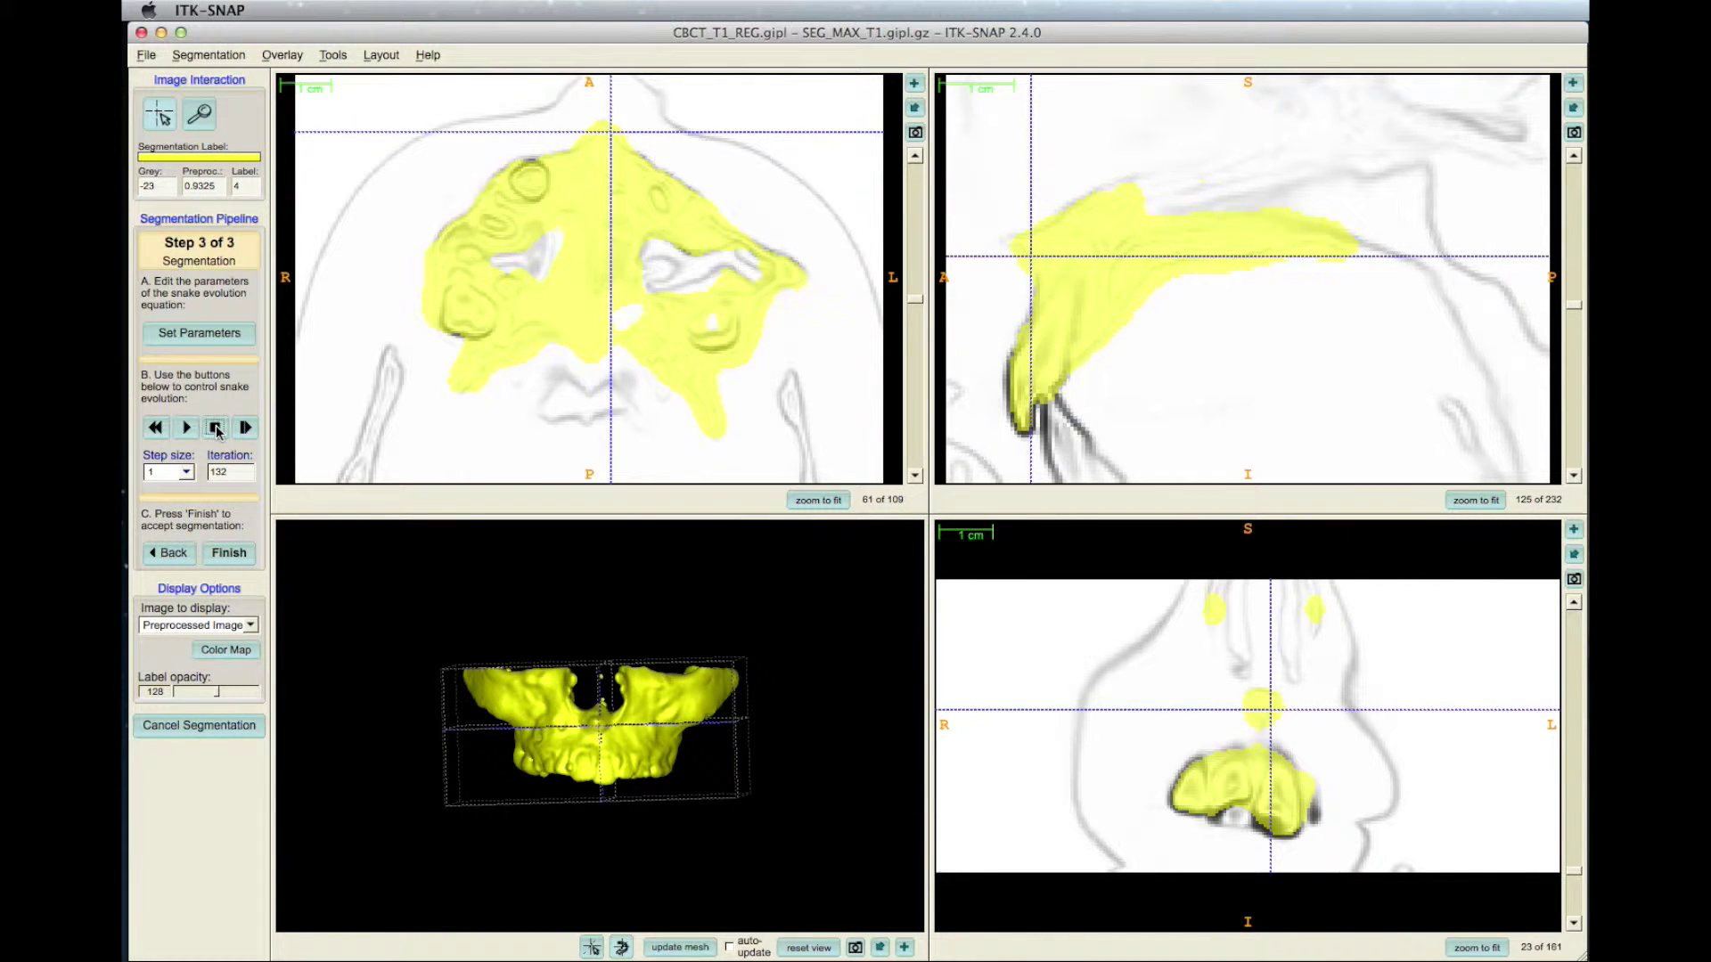
pyautogui.click(691, 952)
pyautogui.moveTo(650, 840); pyautogui.dragTo(624, 758)
pyautogui.click(229, 554)
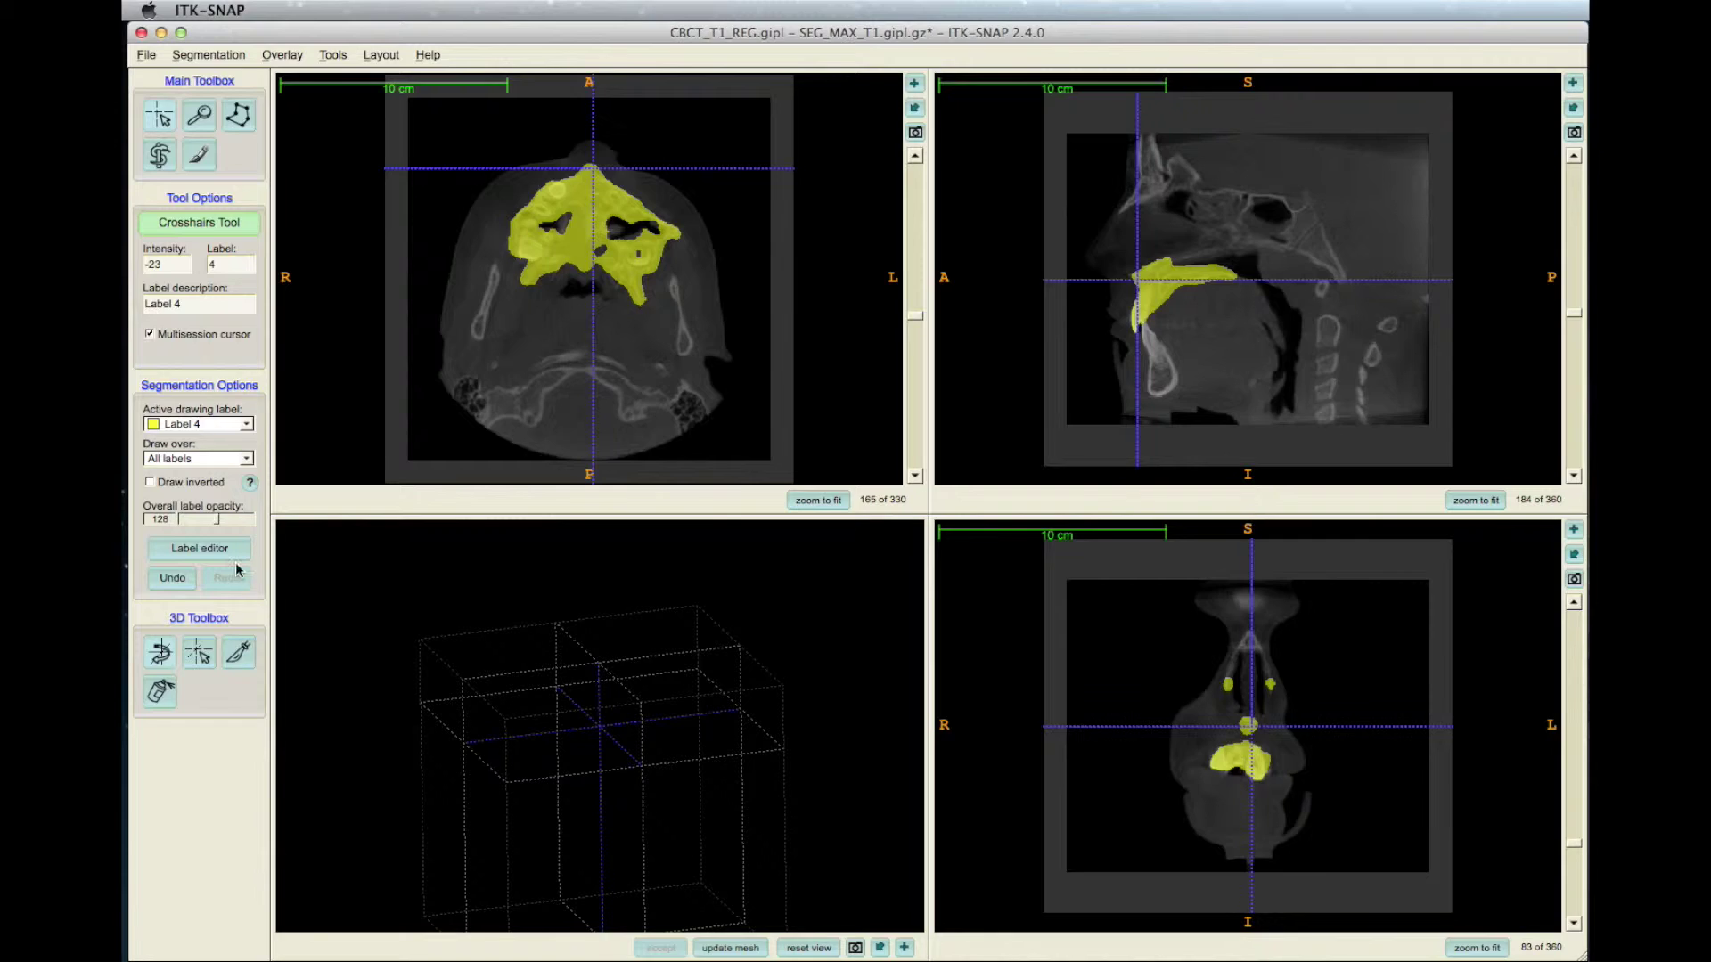
# - Save the segmentation image as SEG_MAX_T1_dirty.gipl.gz in GIPL format in the Posterior_Large_Area folder
pyautogui.click(223, 59)
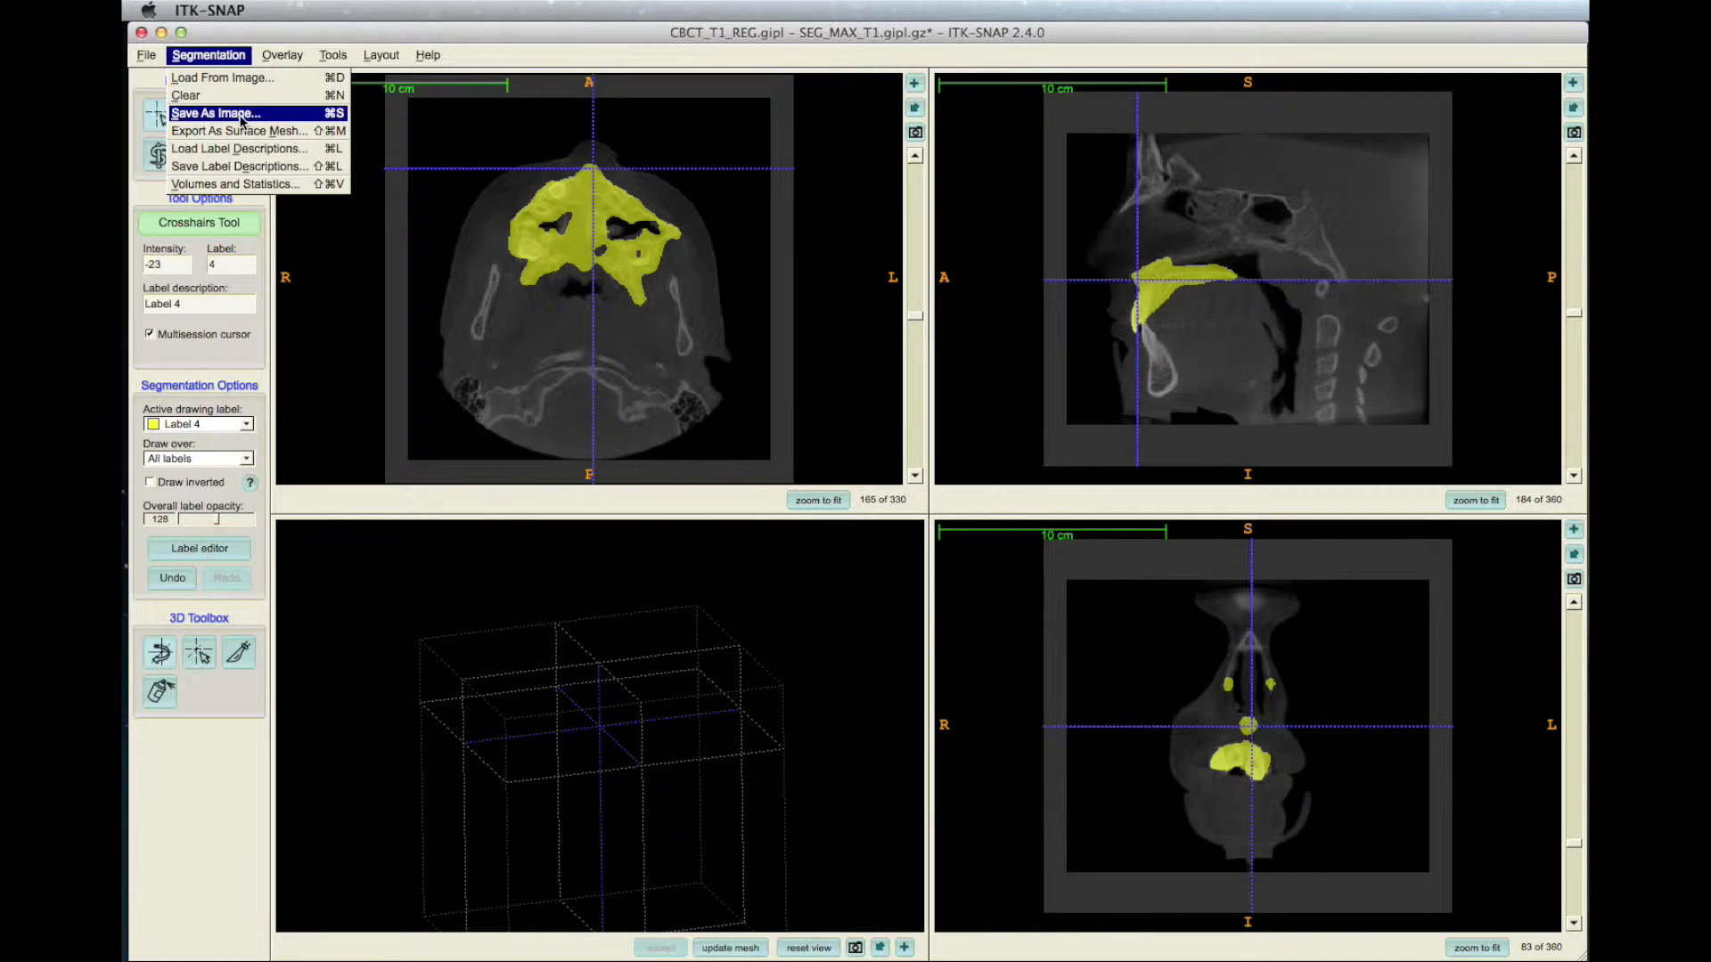
pyautogui.click(241, 114)
pyautogui.click(884, 581)
pyautogui.moveTo(1452, 184); pyautogui.dragTo(1084, 238)
pyautogui.click(1260, 393)
pyautogui.write('_dirty.gipl.gz')
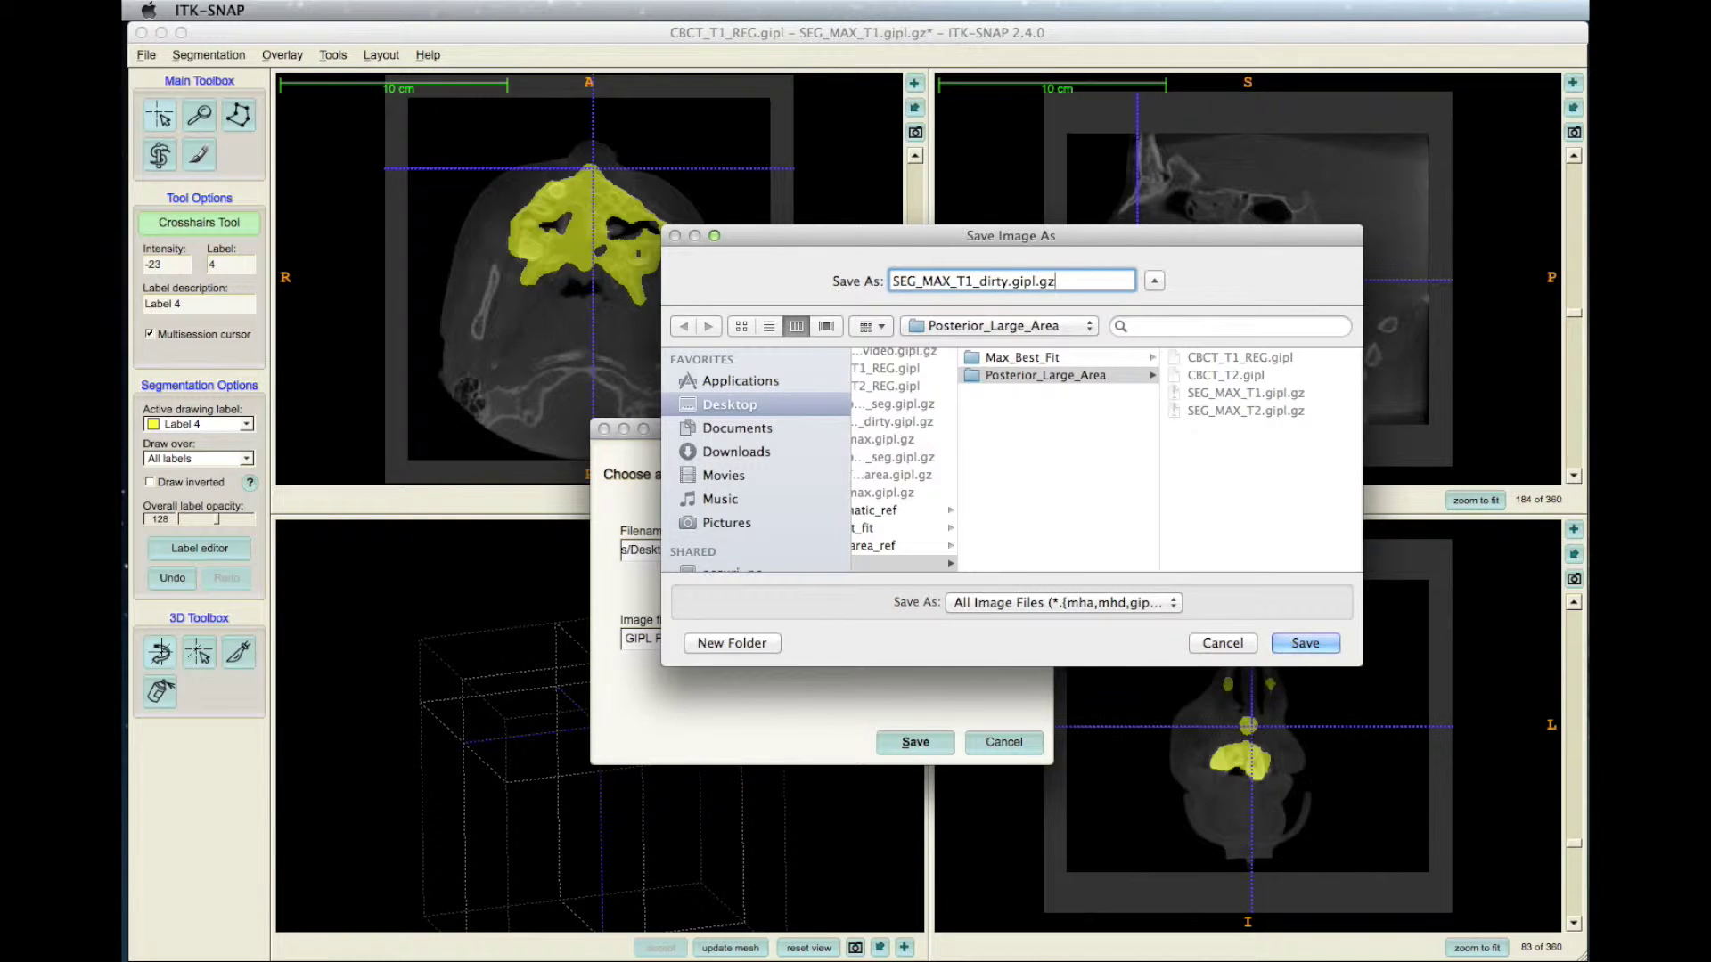
pyautogui.click(1303, 644)
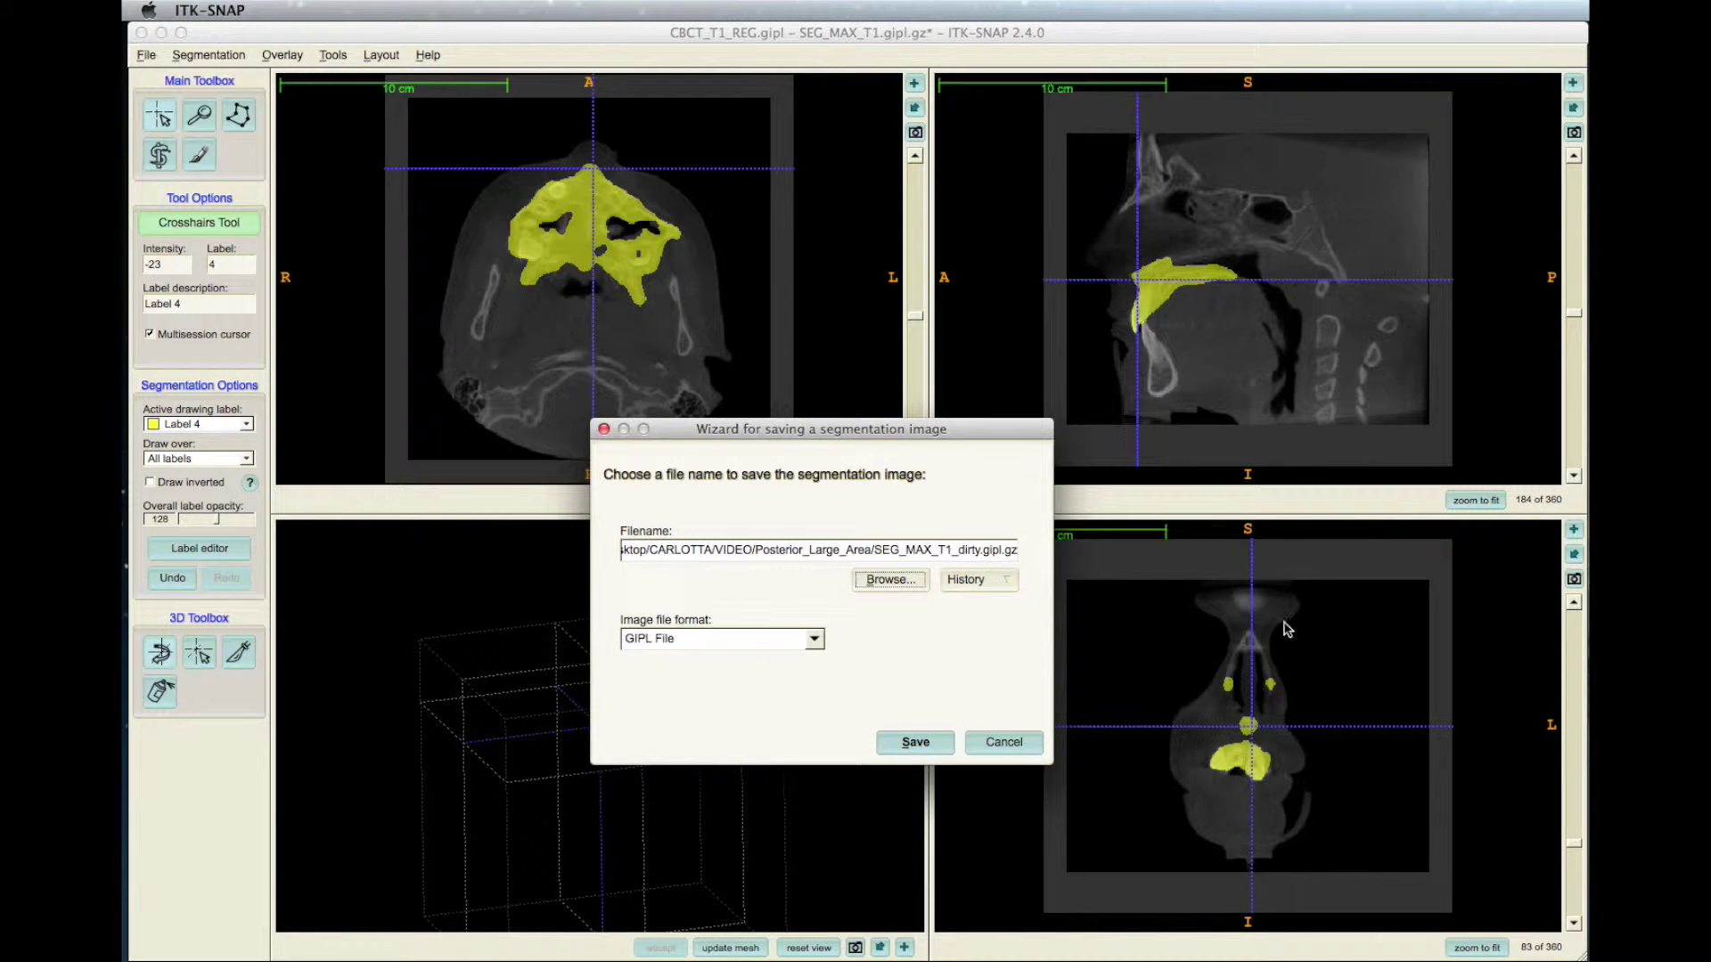
pyautogui.click(915, 741)
pyautogui.click(741, 373)
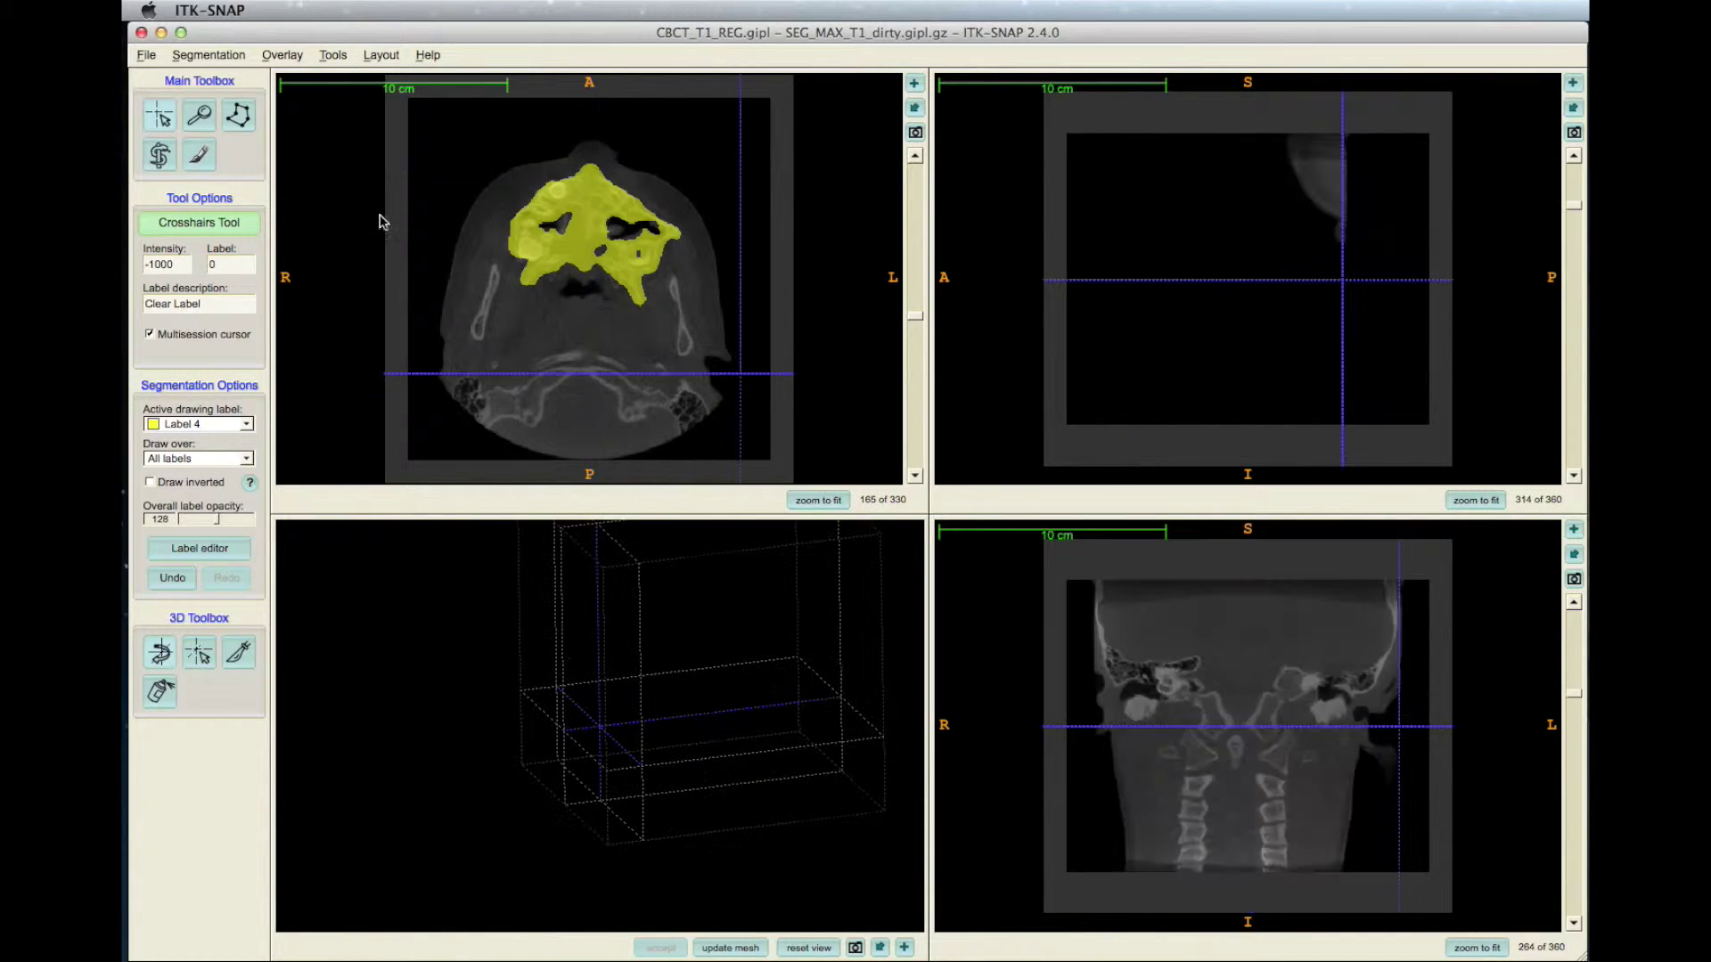
# - Unload all images and load CBCT_T2.gipl from the Finder folder as the main image
pyautogui.click(146, 55)
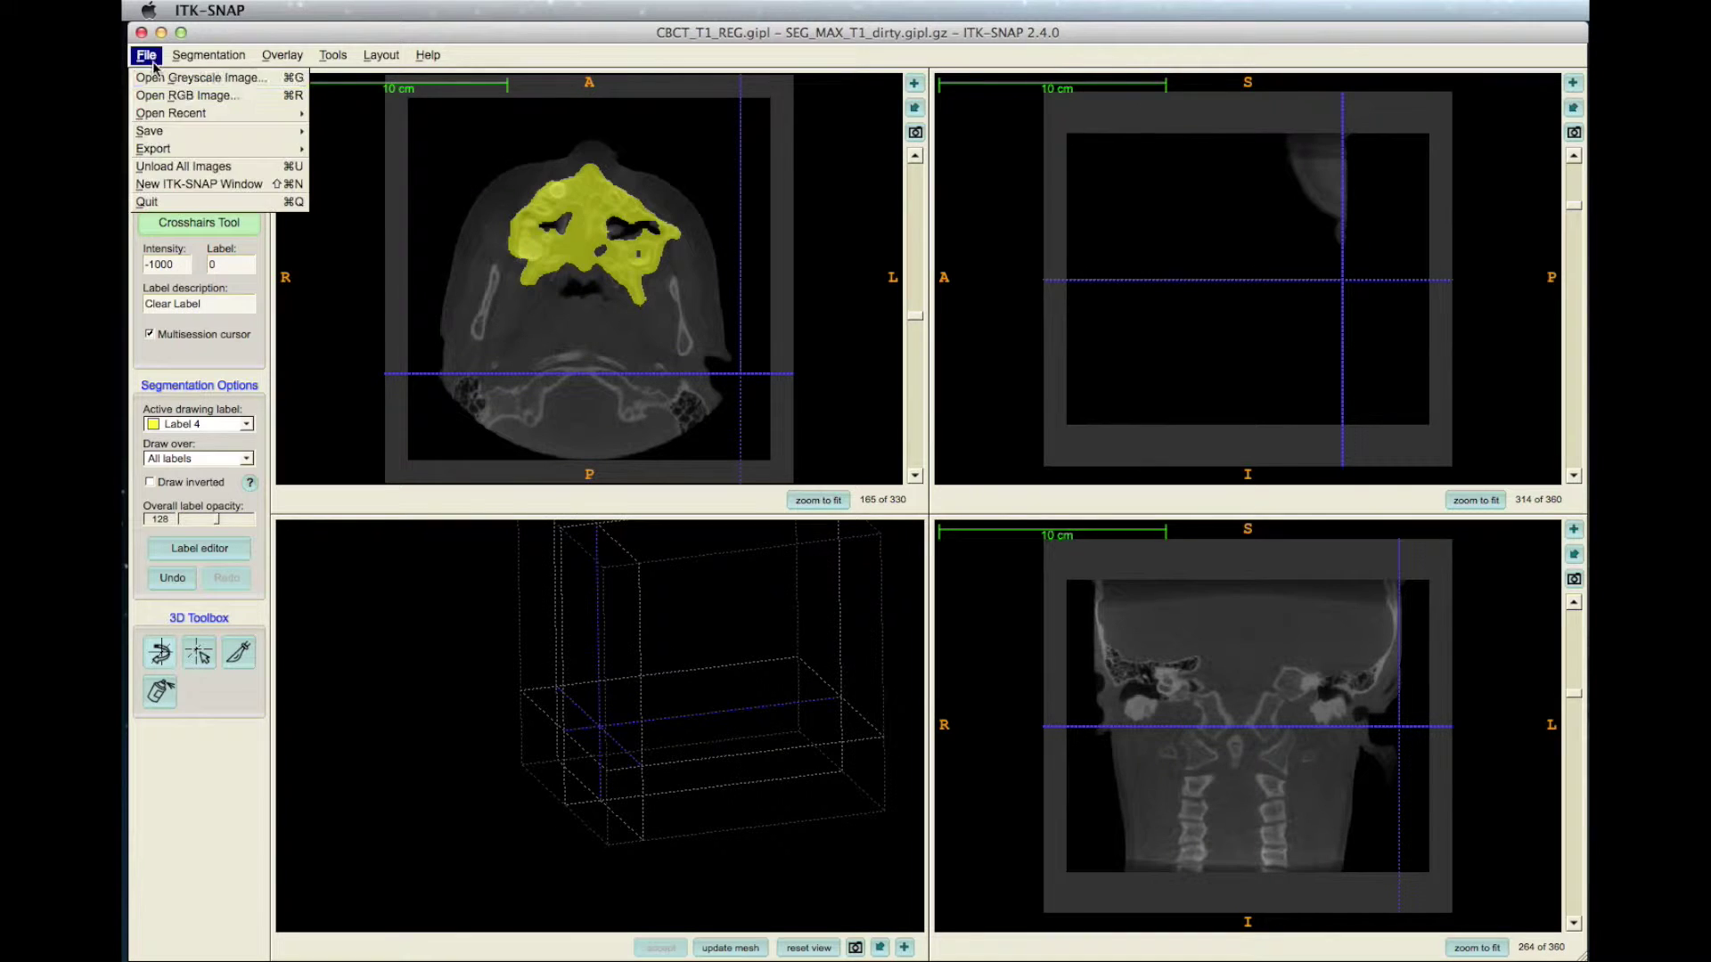
pyautogui.click(213, 167)
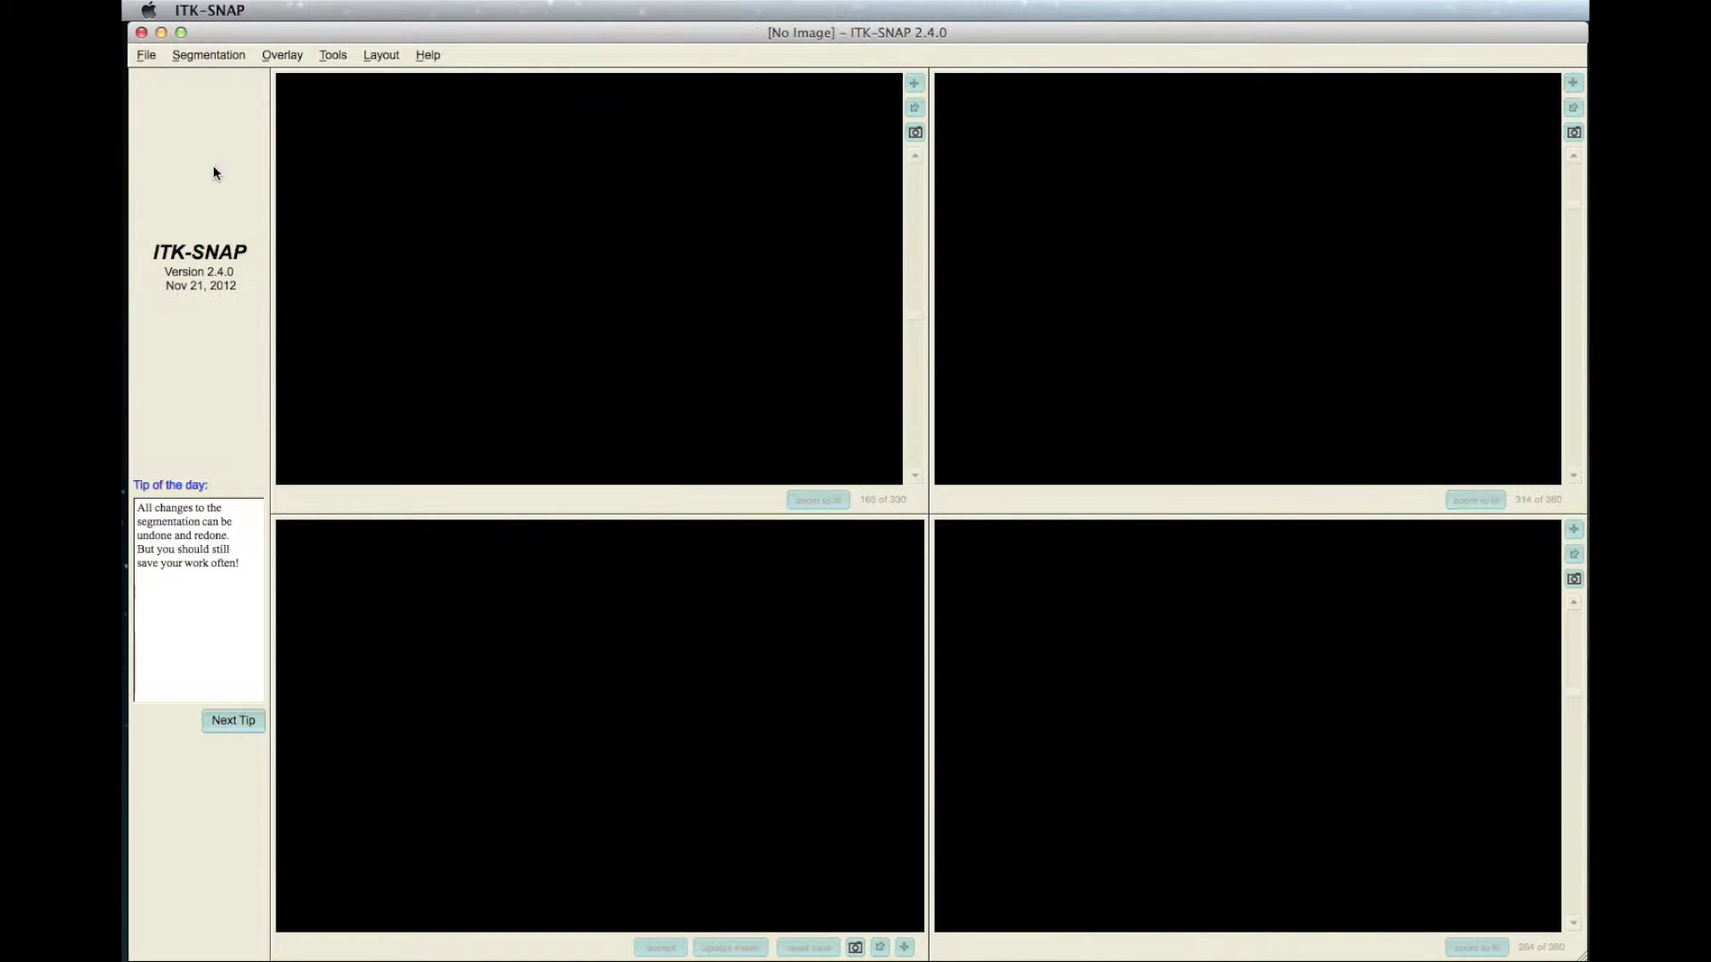
pyautogui.press('super+Tab')
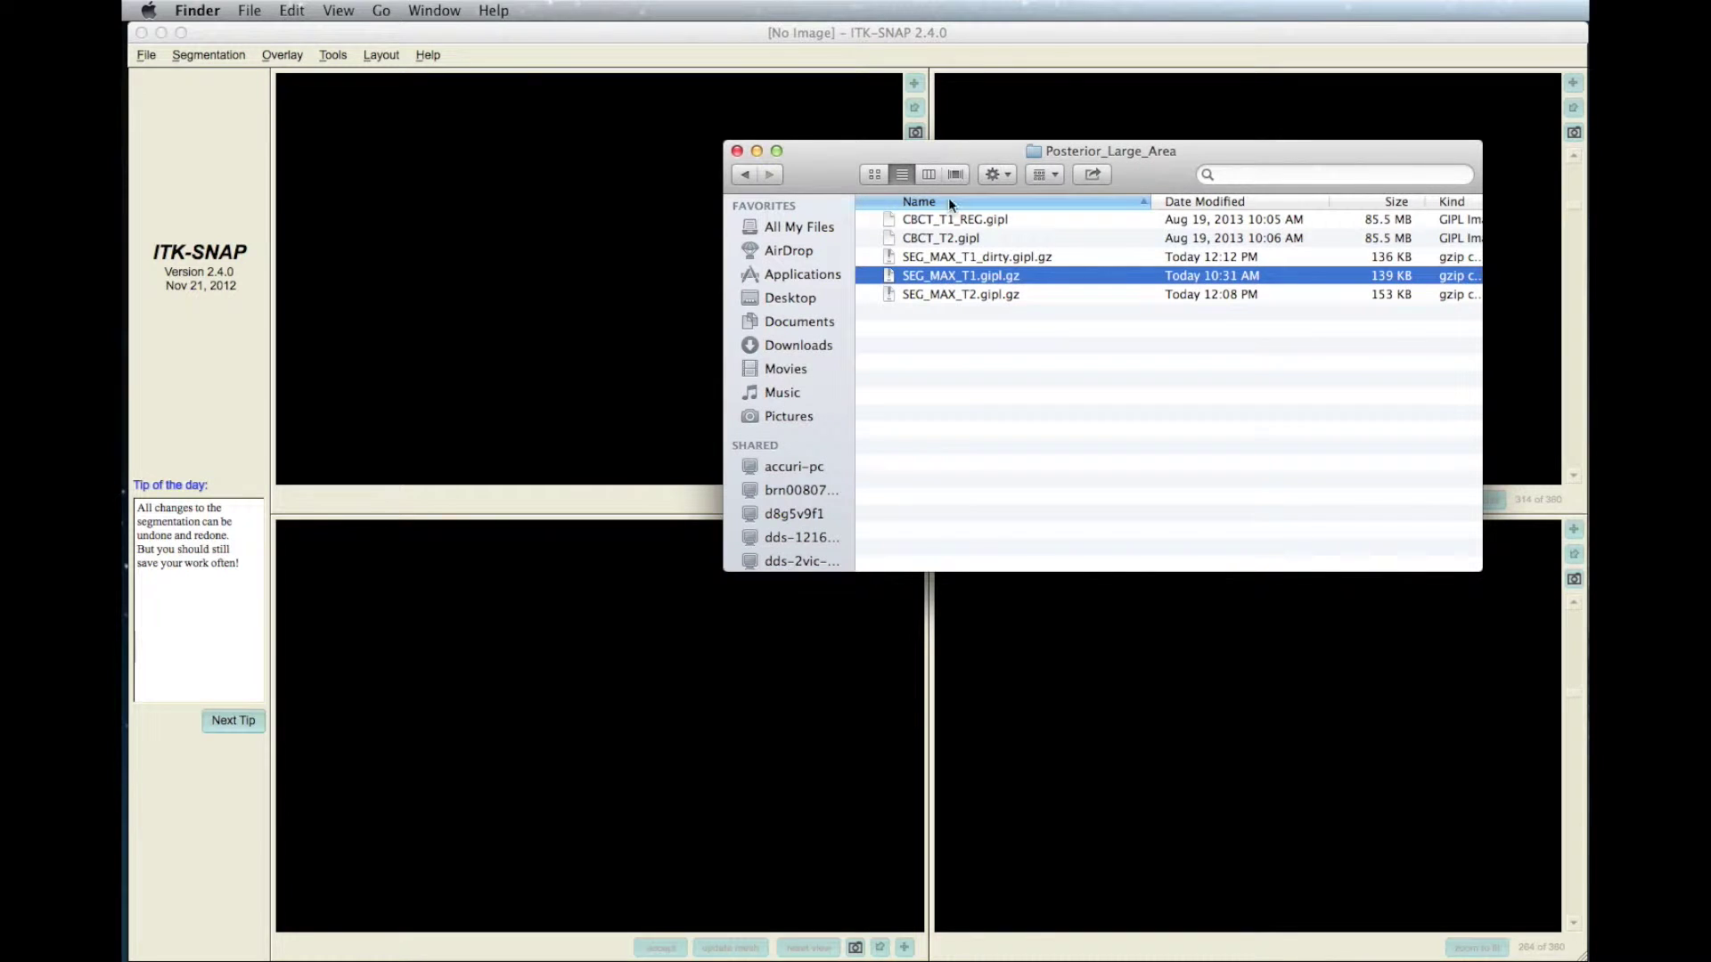
pyautogui.click(962, 240)
pyautogui.moveTo(926, 238); pyautogui.dragTo(591, 245)
# - Load SEG_MAX_T2.gipl.gz as the segmentation of the T2 scan and generate its 3D mesh
pyautogui.moveTo(967, 292); pyautogui.dragTo(570, 298)
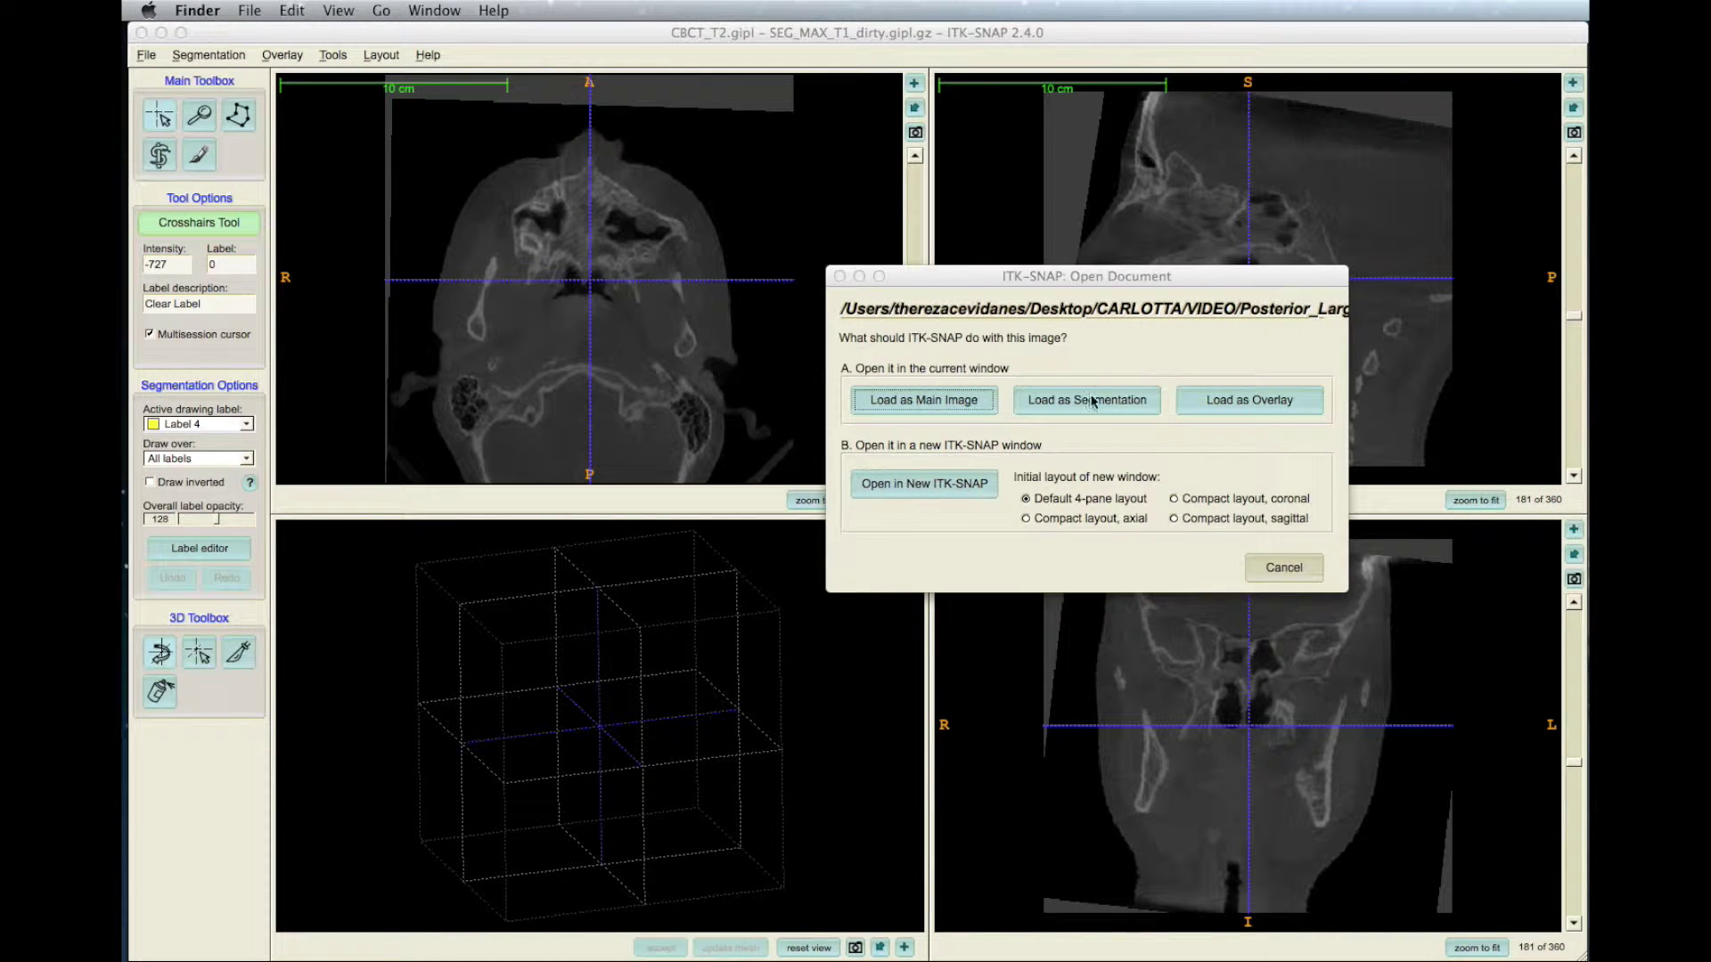
pyautogui.click(1076, 399)
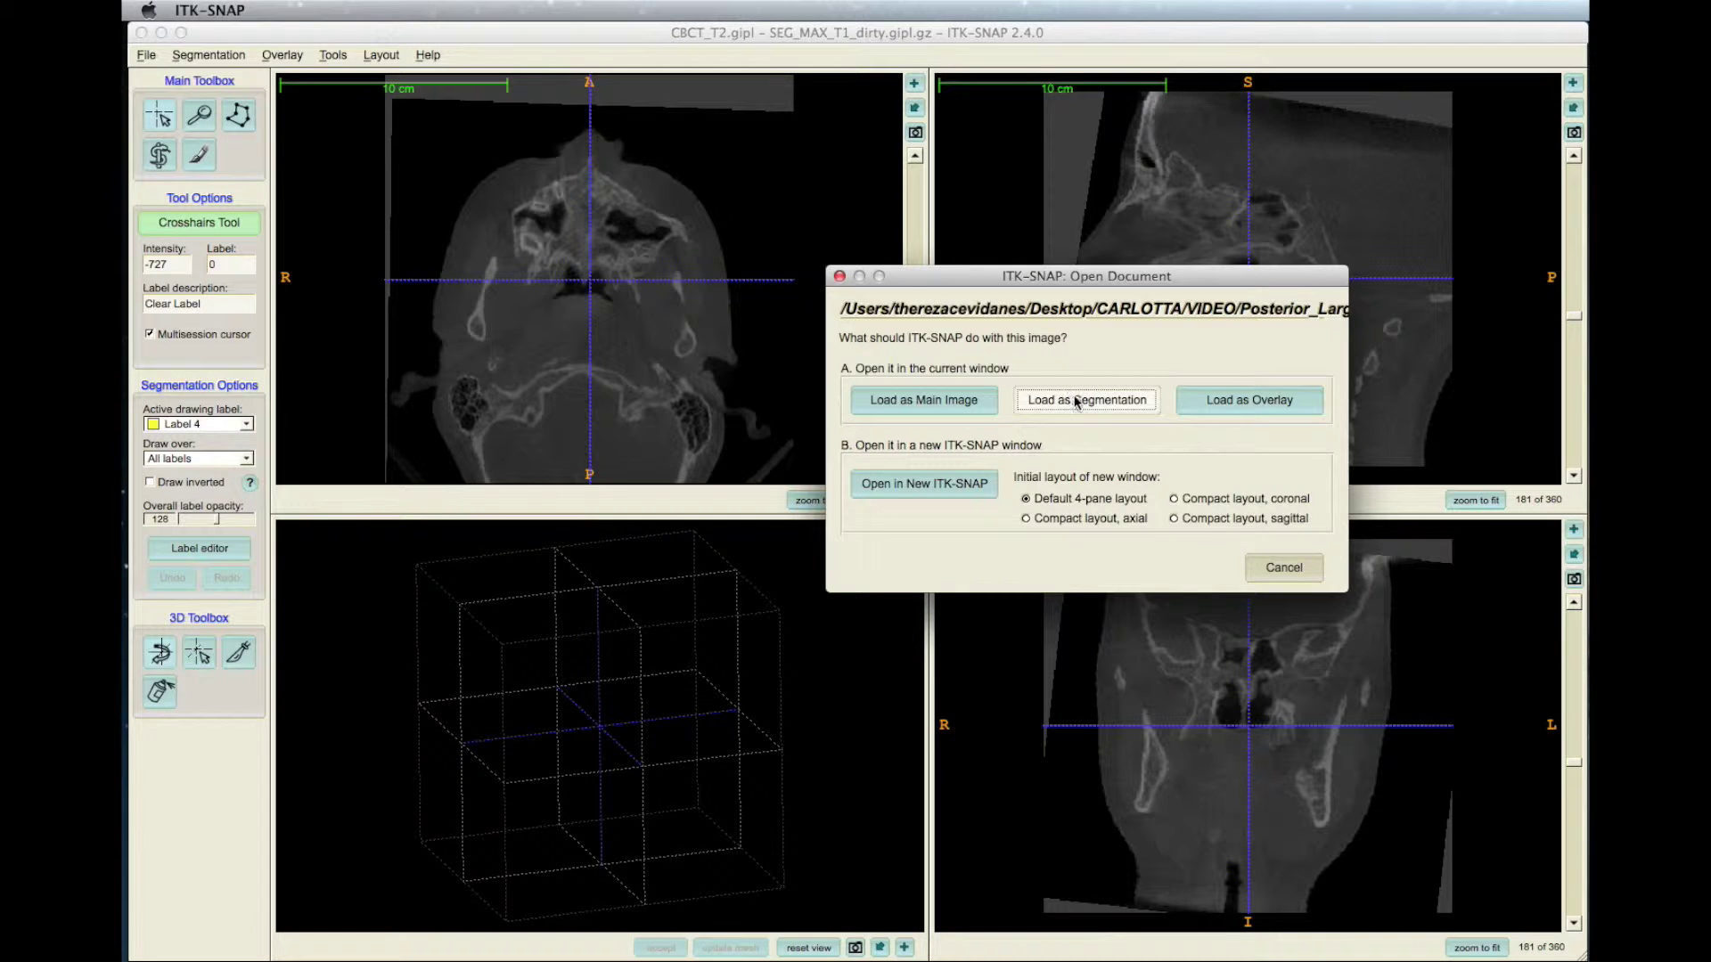
pyautogui.click(1078, 398)
pyautogui.click(729, 948)
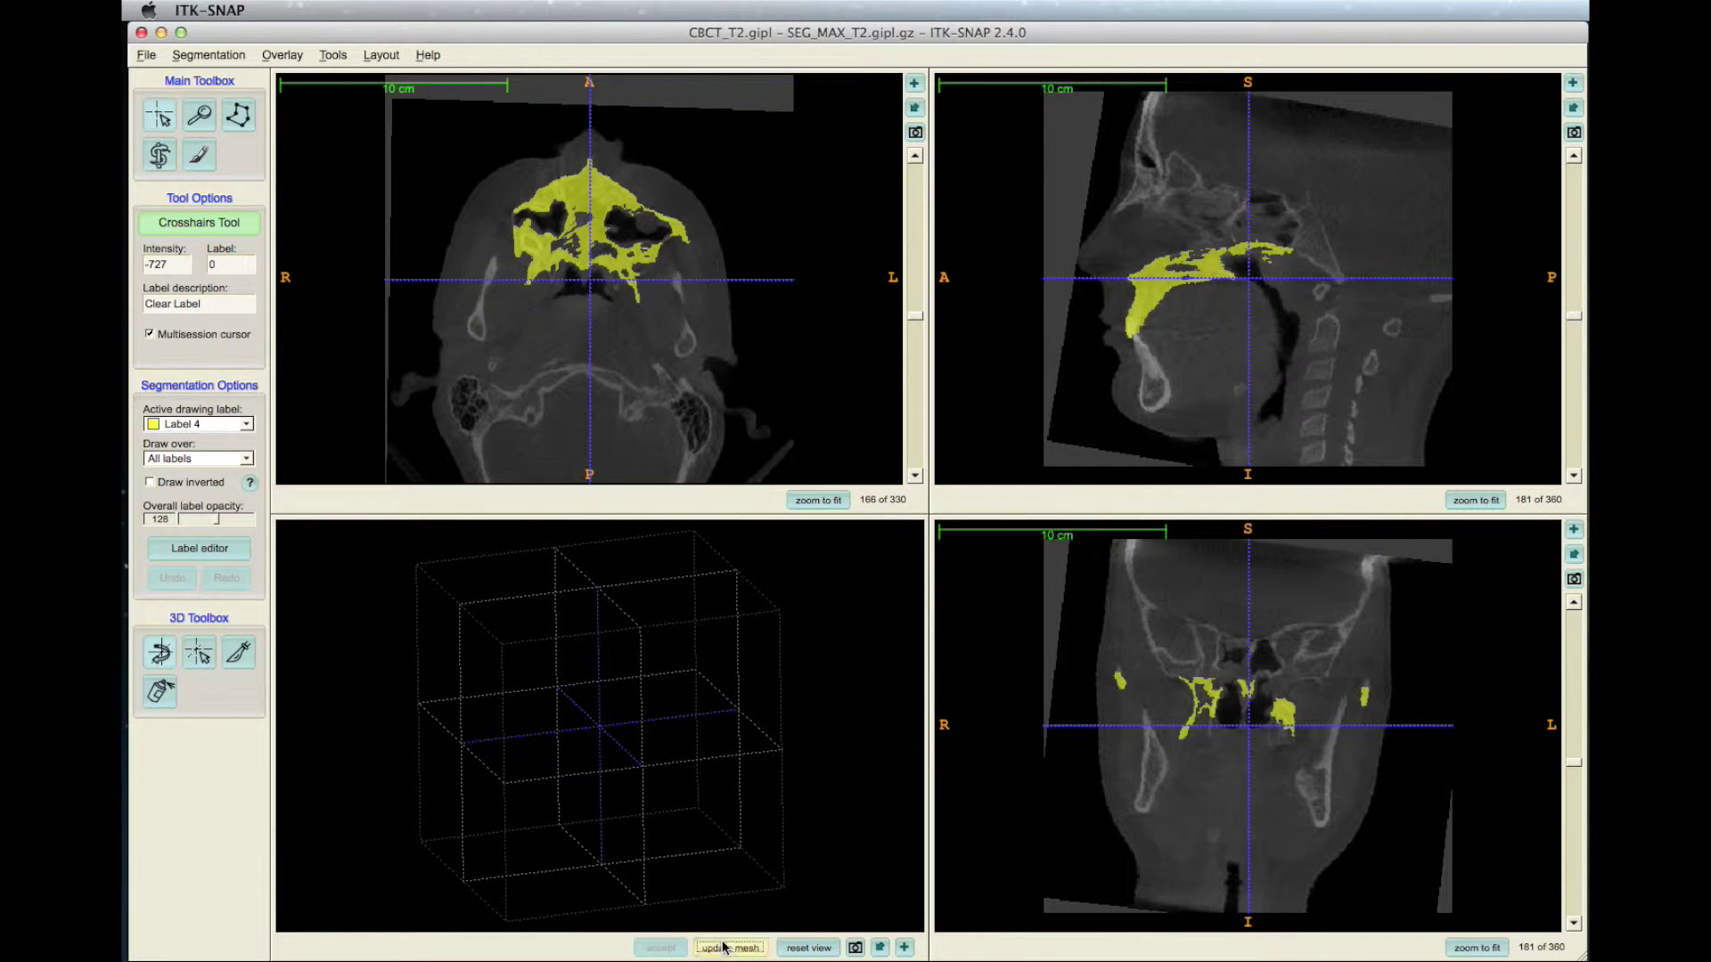
pyautogui.moveTo(729, 866); pyautogui.dragTo(830, 826)
# - Expand the 3D view to fill the window and enlarge the maxilla model as seen from the front
pyautogui.click(905, 947)
pyautogui.moveTo(917, 799); pyautogui.dragTo(964, 527, button='right')
pyautogui.moveTo(964, 527); pyautogui.dragTo(978, 529)
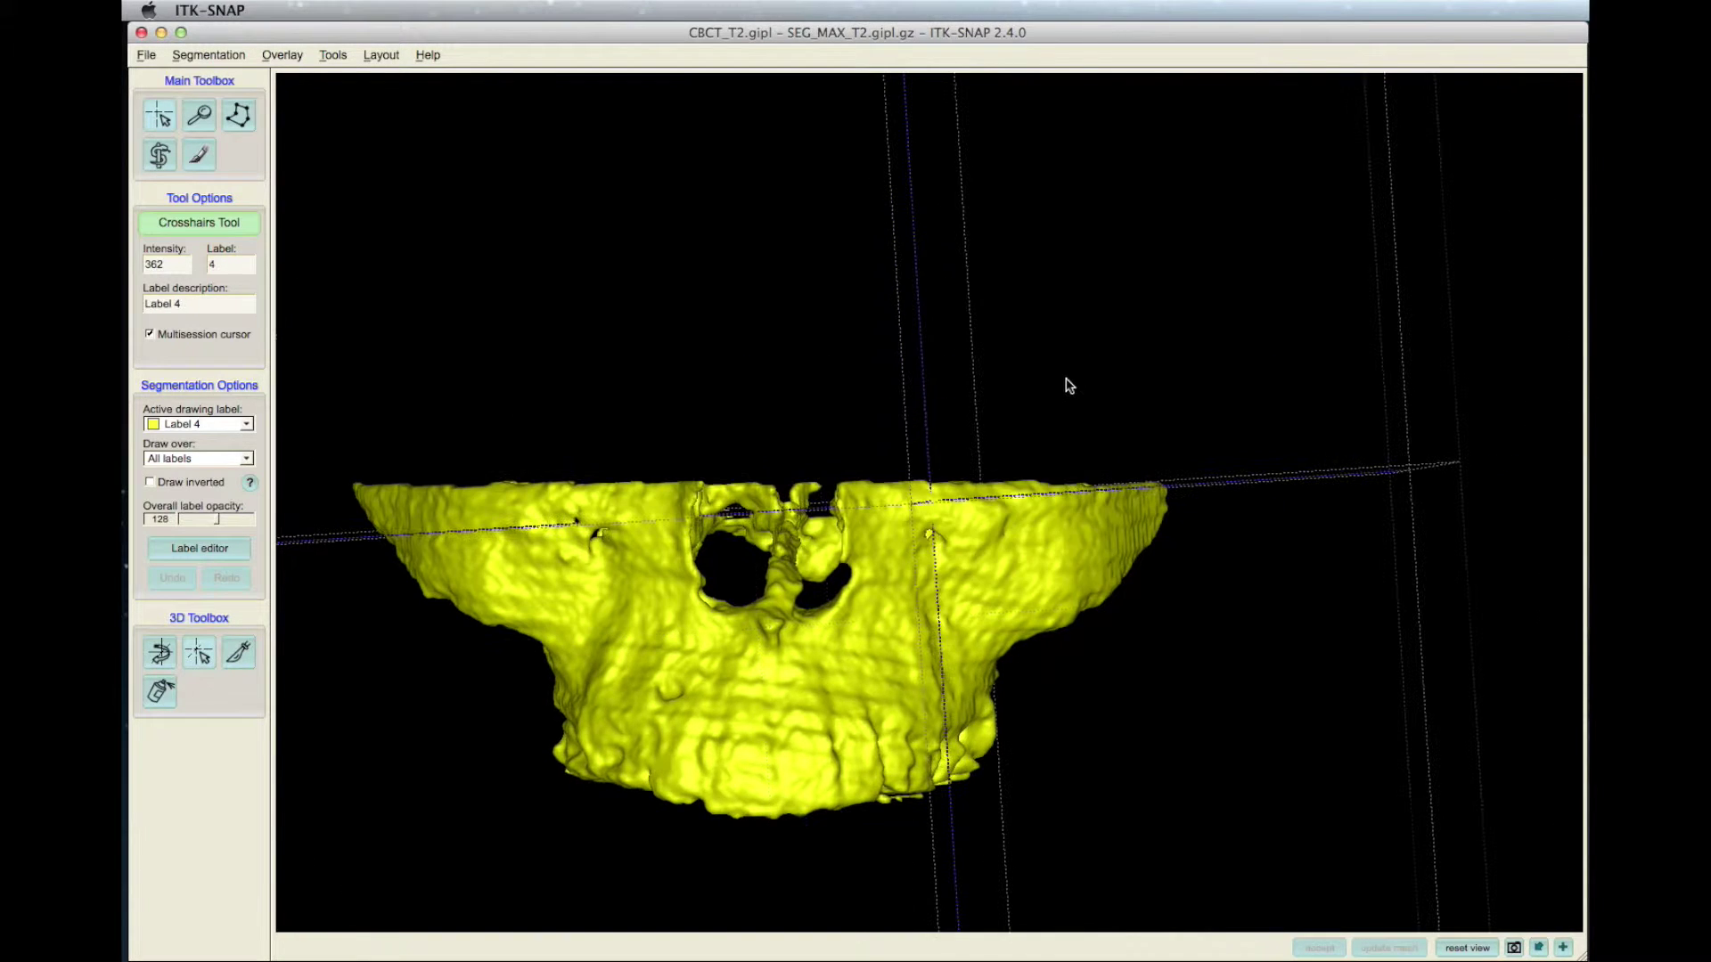
pyautogui.click(954, 497)
pyautogui.moveTo(921, 500); pyautogui.dragTo(940, 502)
pyautogui.moveTo(555, 645); pyautogui.dragTo(586, 506)
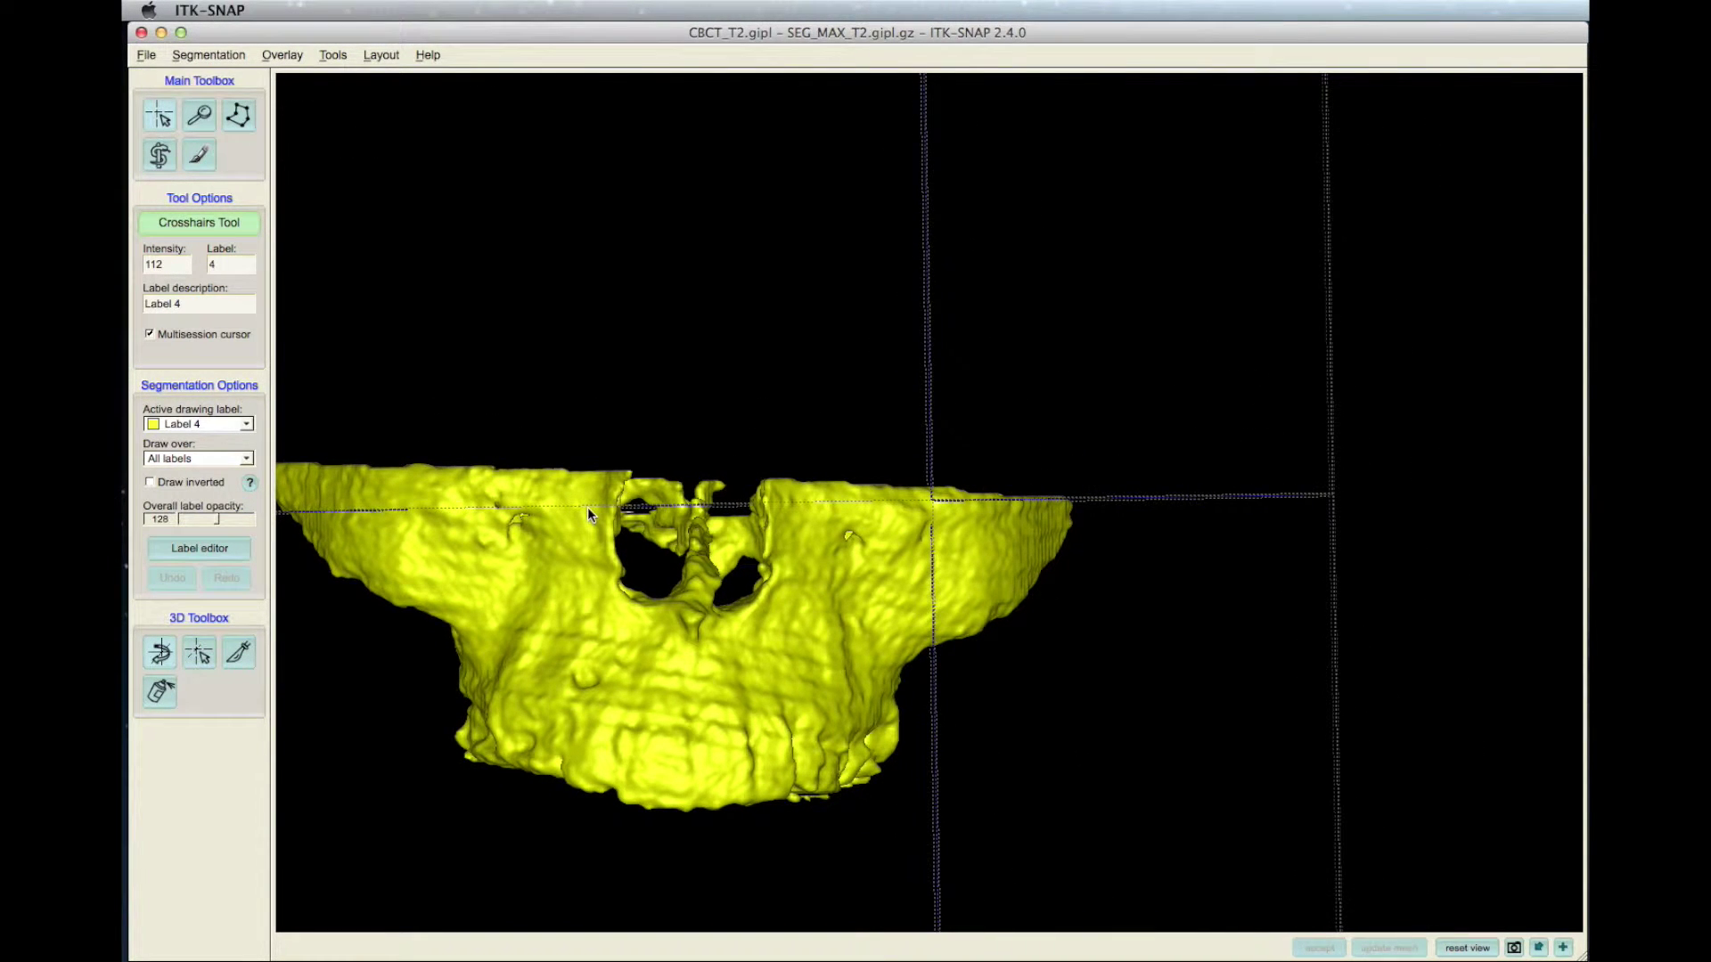
# - Set the active label to Clear Label, drawing over Label 4 only, and activate the 3D scalpel tool
pyautogui.click(202, 425)
pyautogui.click(210, 373)
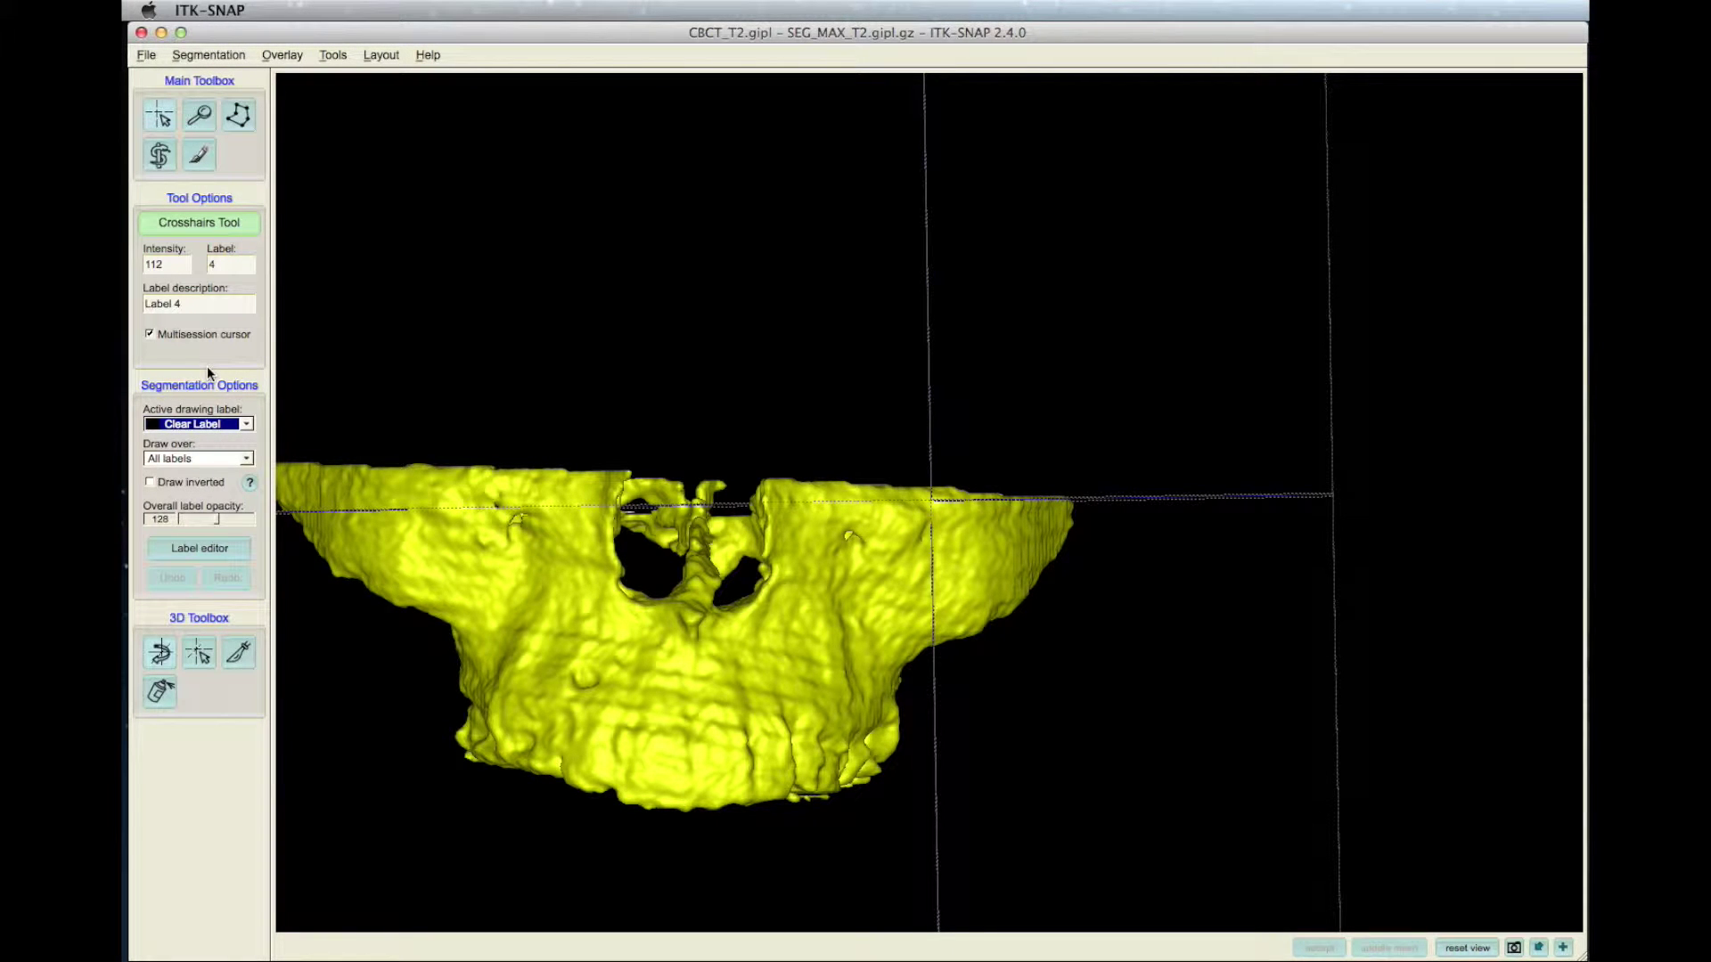
pyautogui.click(245, 460)
pyautogui.click(182, 552)
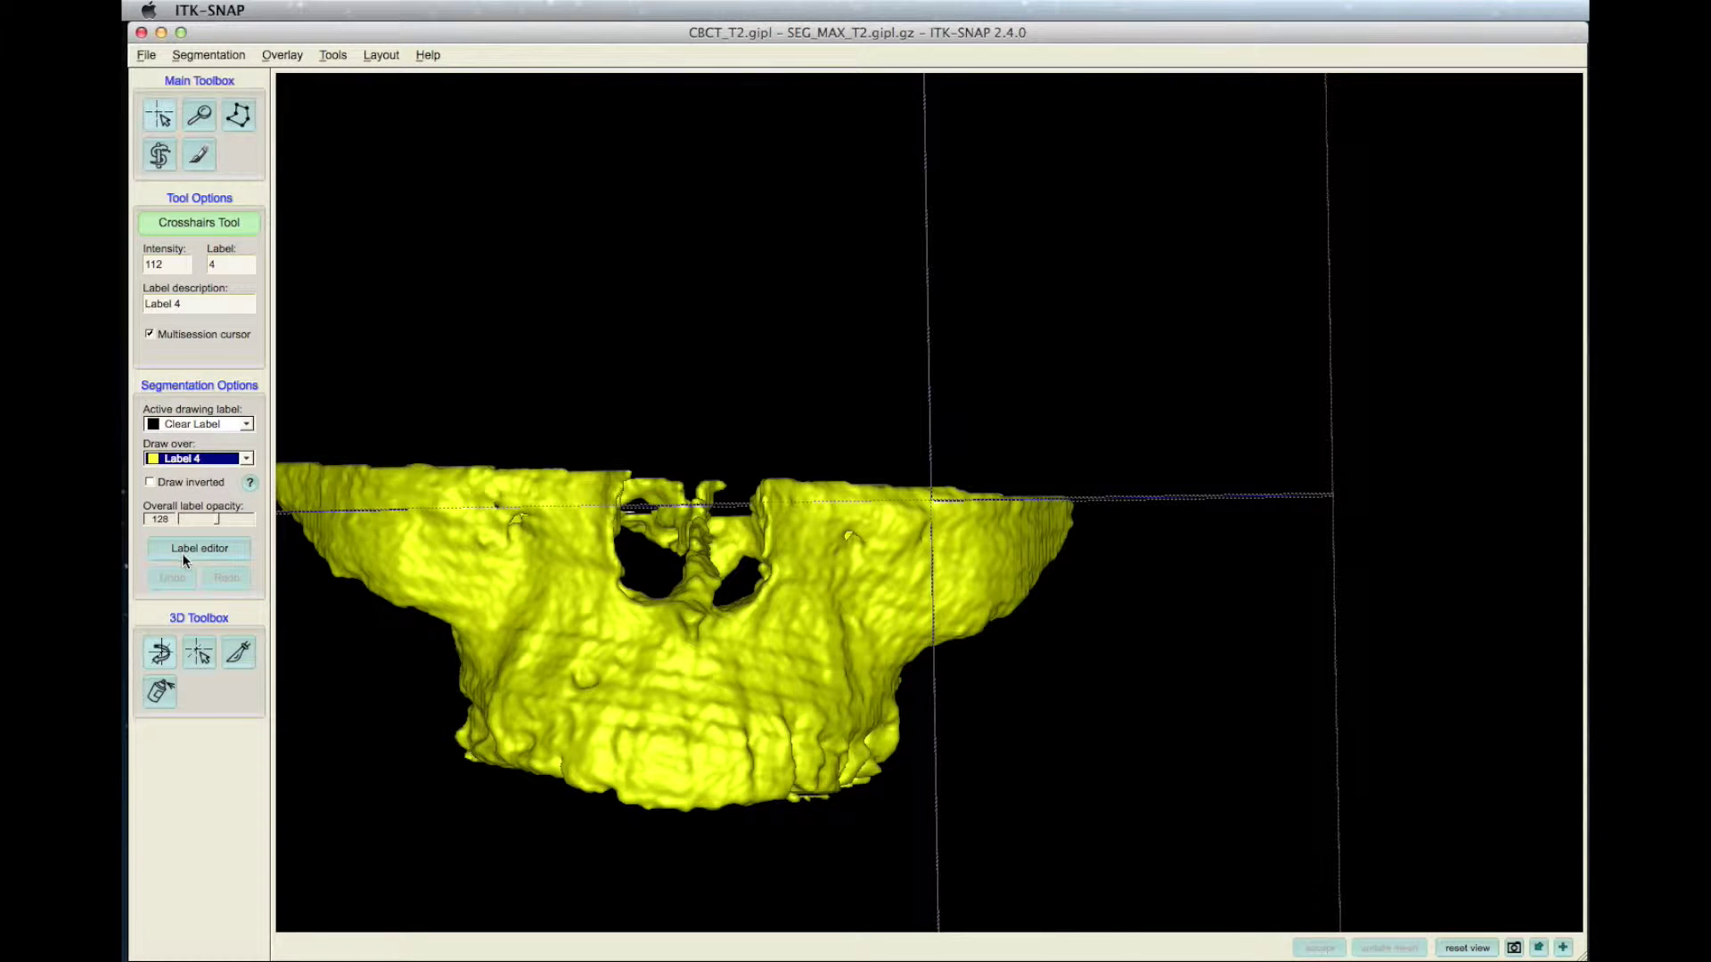
pyautogui.click(241, 654)
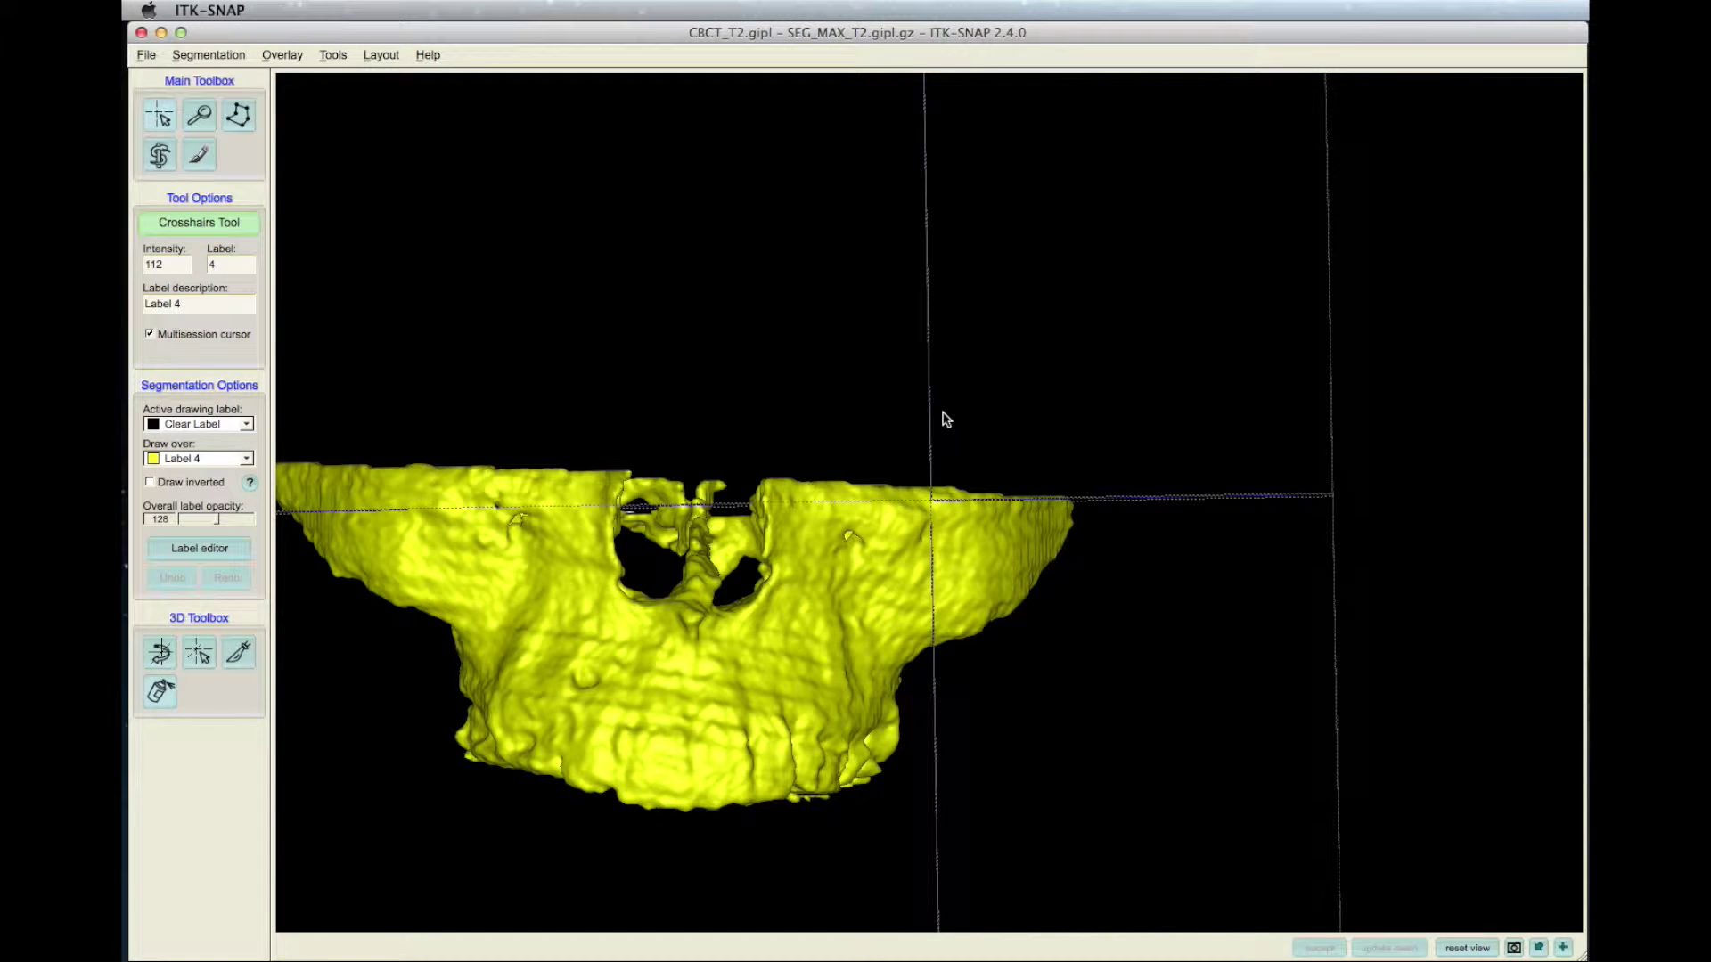
# - Cut off the lateral zygomatic end on the right side of the frontal maxilla view with Clear Label and update the mesh
pyautogui.moveTo(940, 426); pyautogui.dragTo(937, 769)
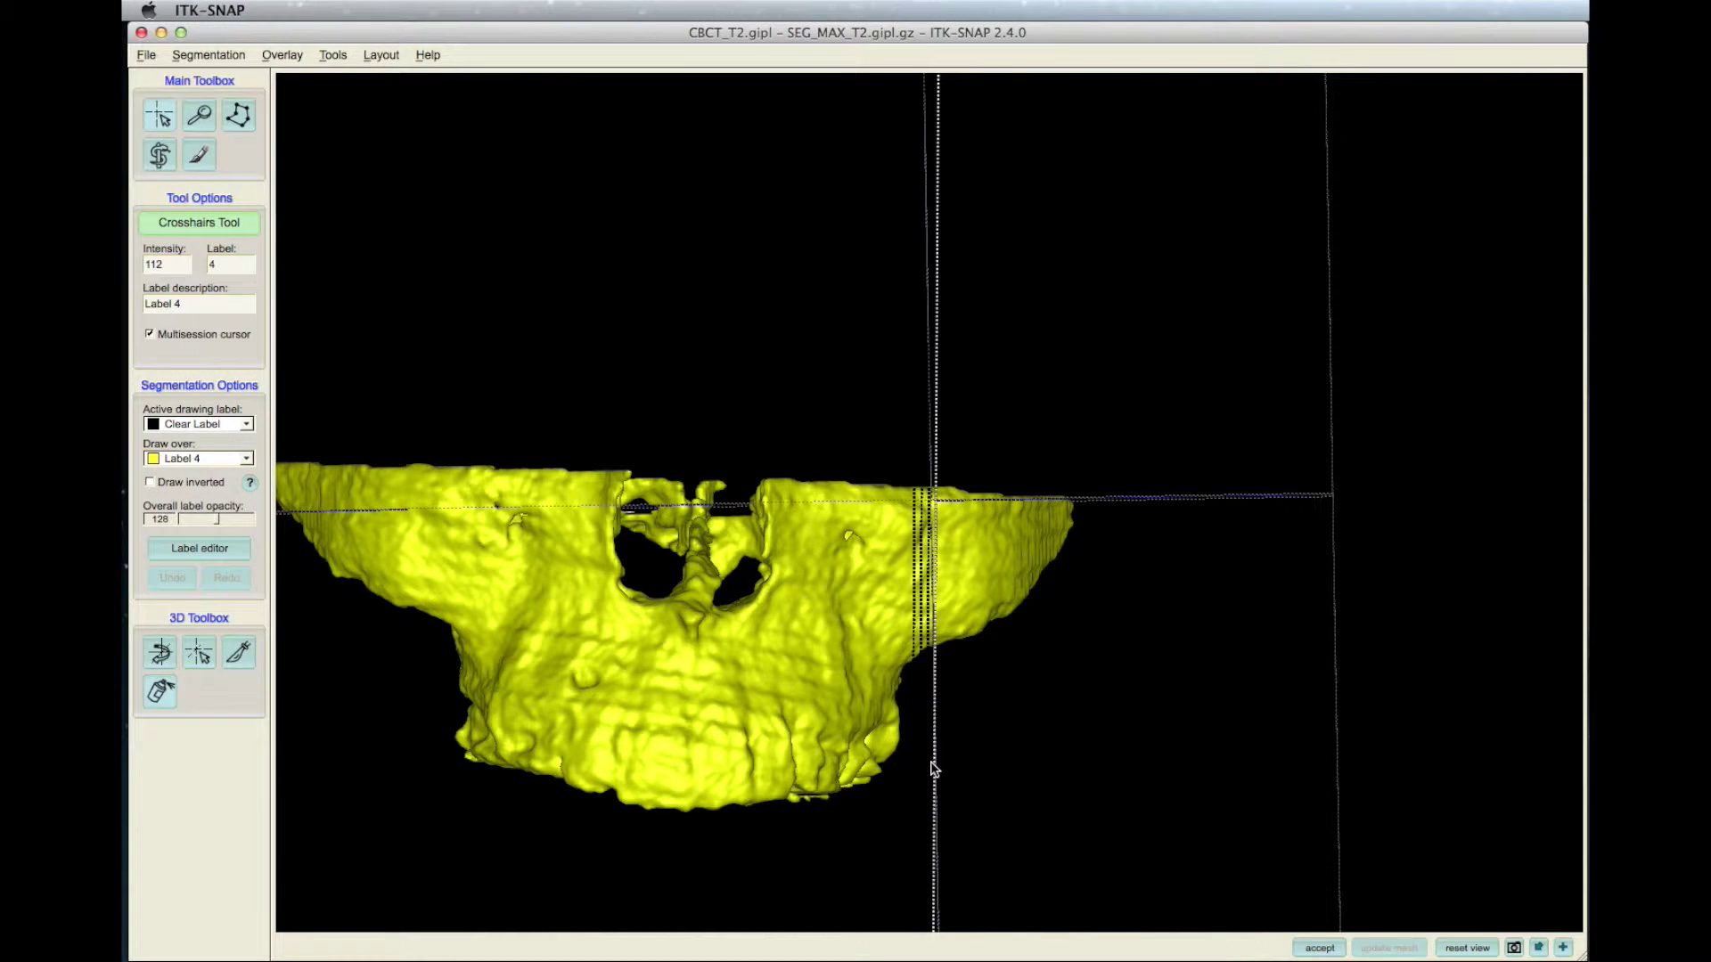
pyautogui.click(941, 428)
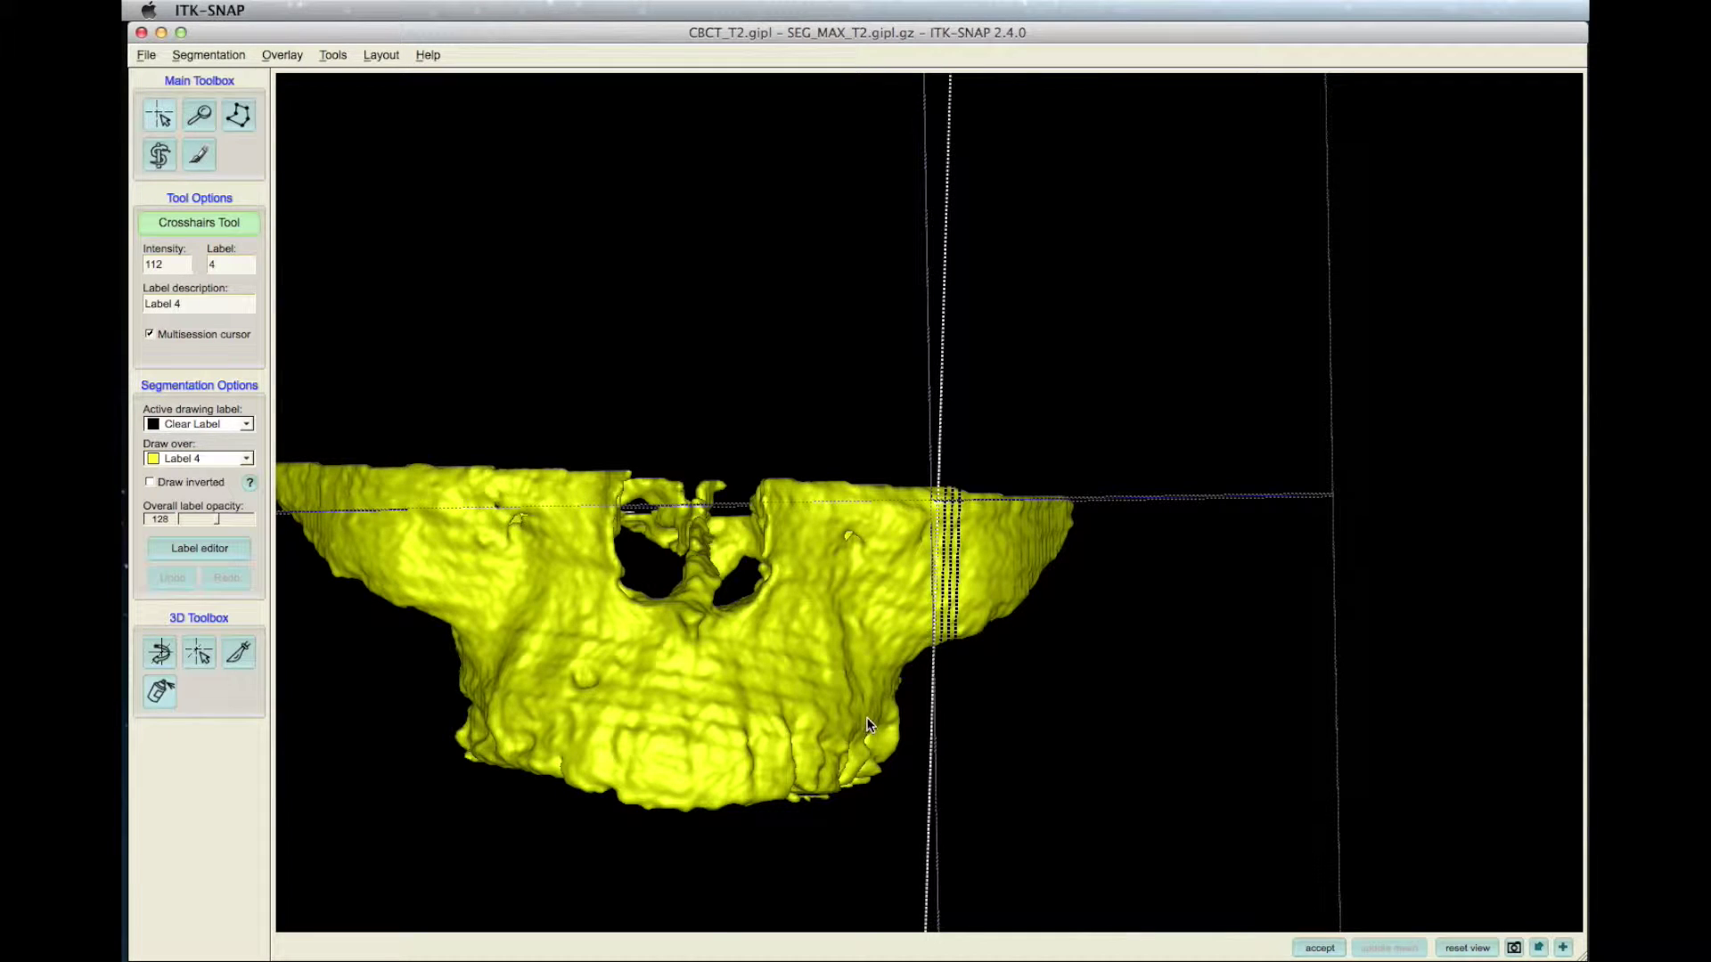
pyautogui.click(1319, 948)
pyautogui.click(1388, 948)
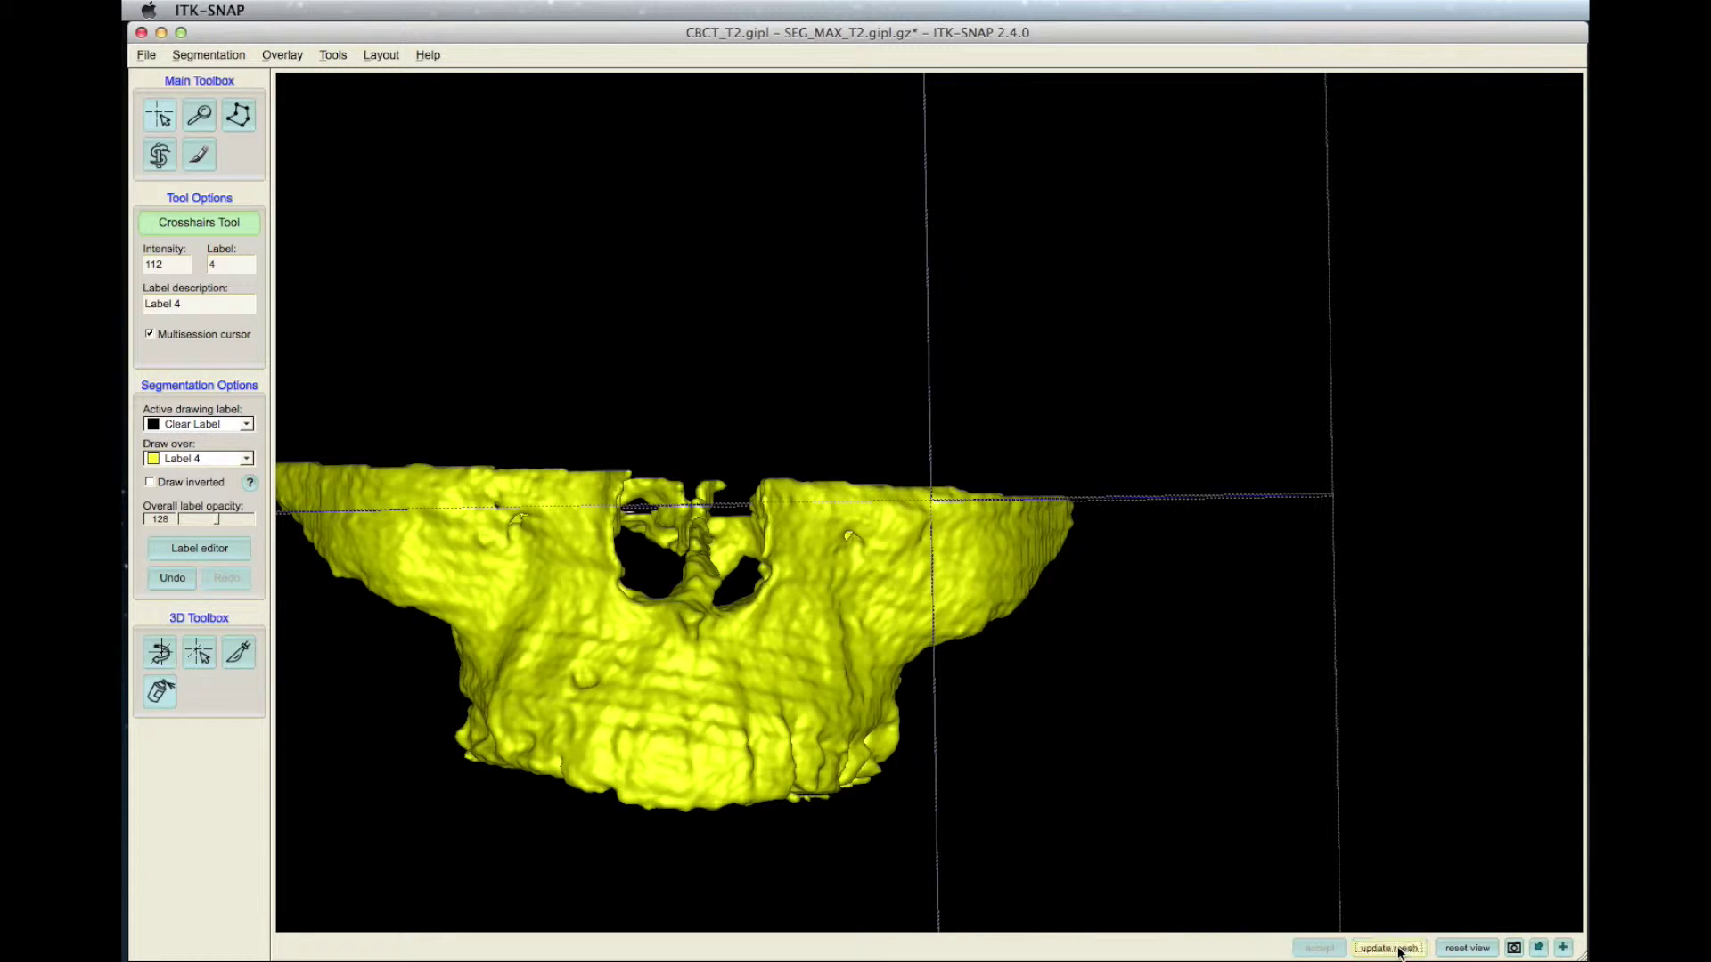
# - Cut off the lateral zygomatic end on the opposite side of the maxilla with a vertical scalpel cut and update the mesh
pyautogui.click(160, 652)
pyautogui.moveTo(339, 657); pyautogui.dragTo(771, 583)
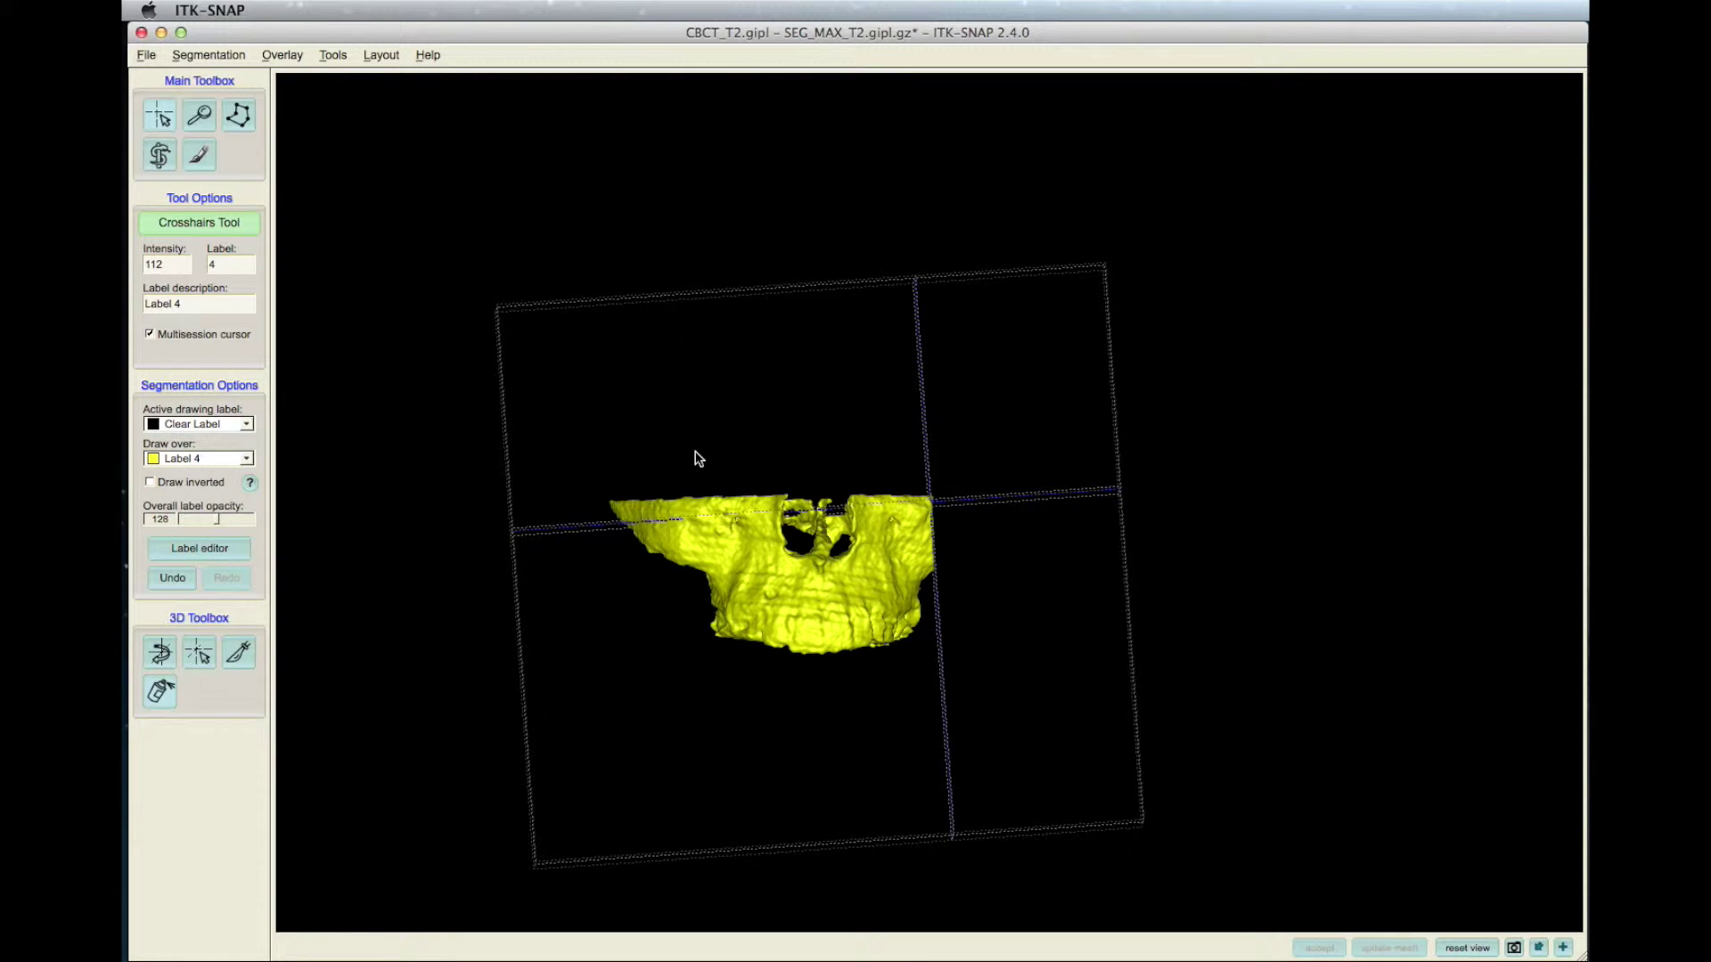
pyautogui.moveTo(698, 456); pyautogui.dragTo(702, 729)
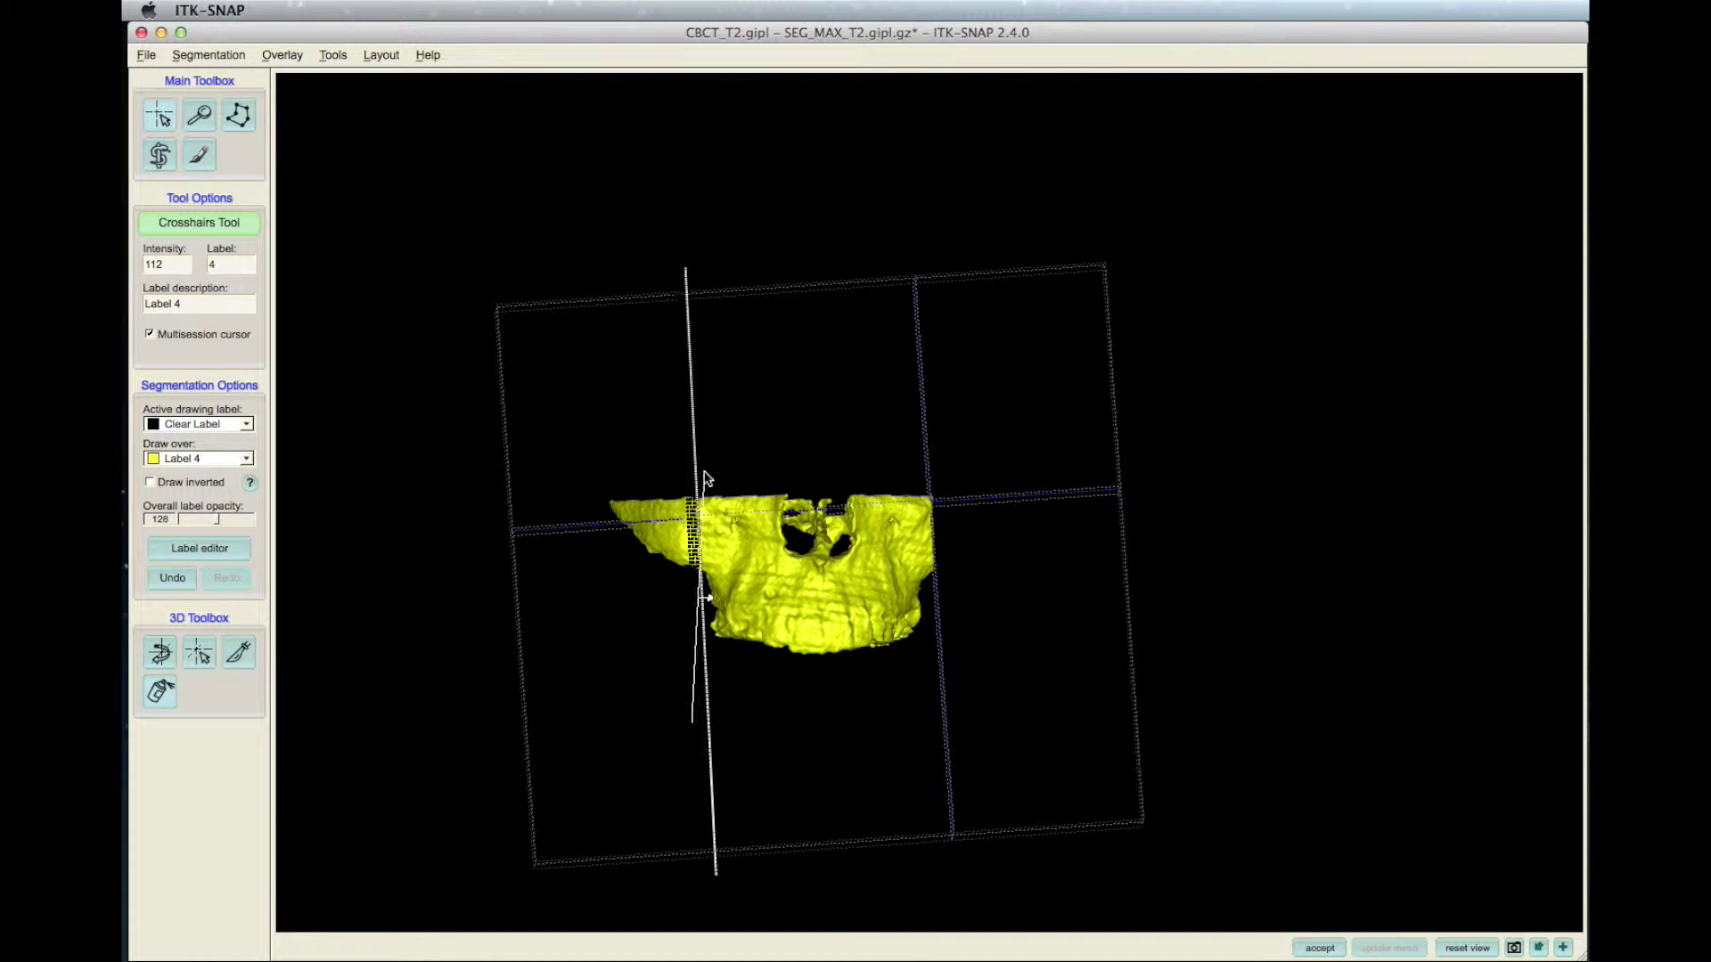
pyautogui.moveTo(689, 454); pyautogui.dragTo(699, 728)
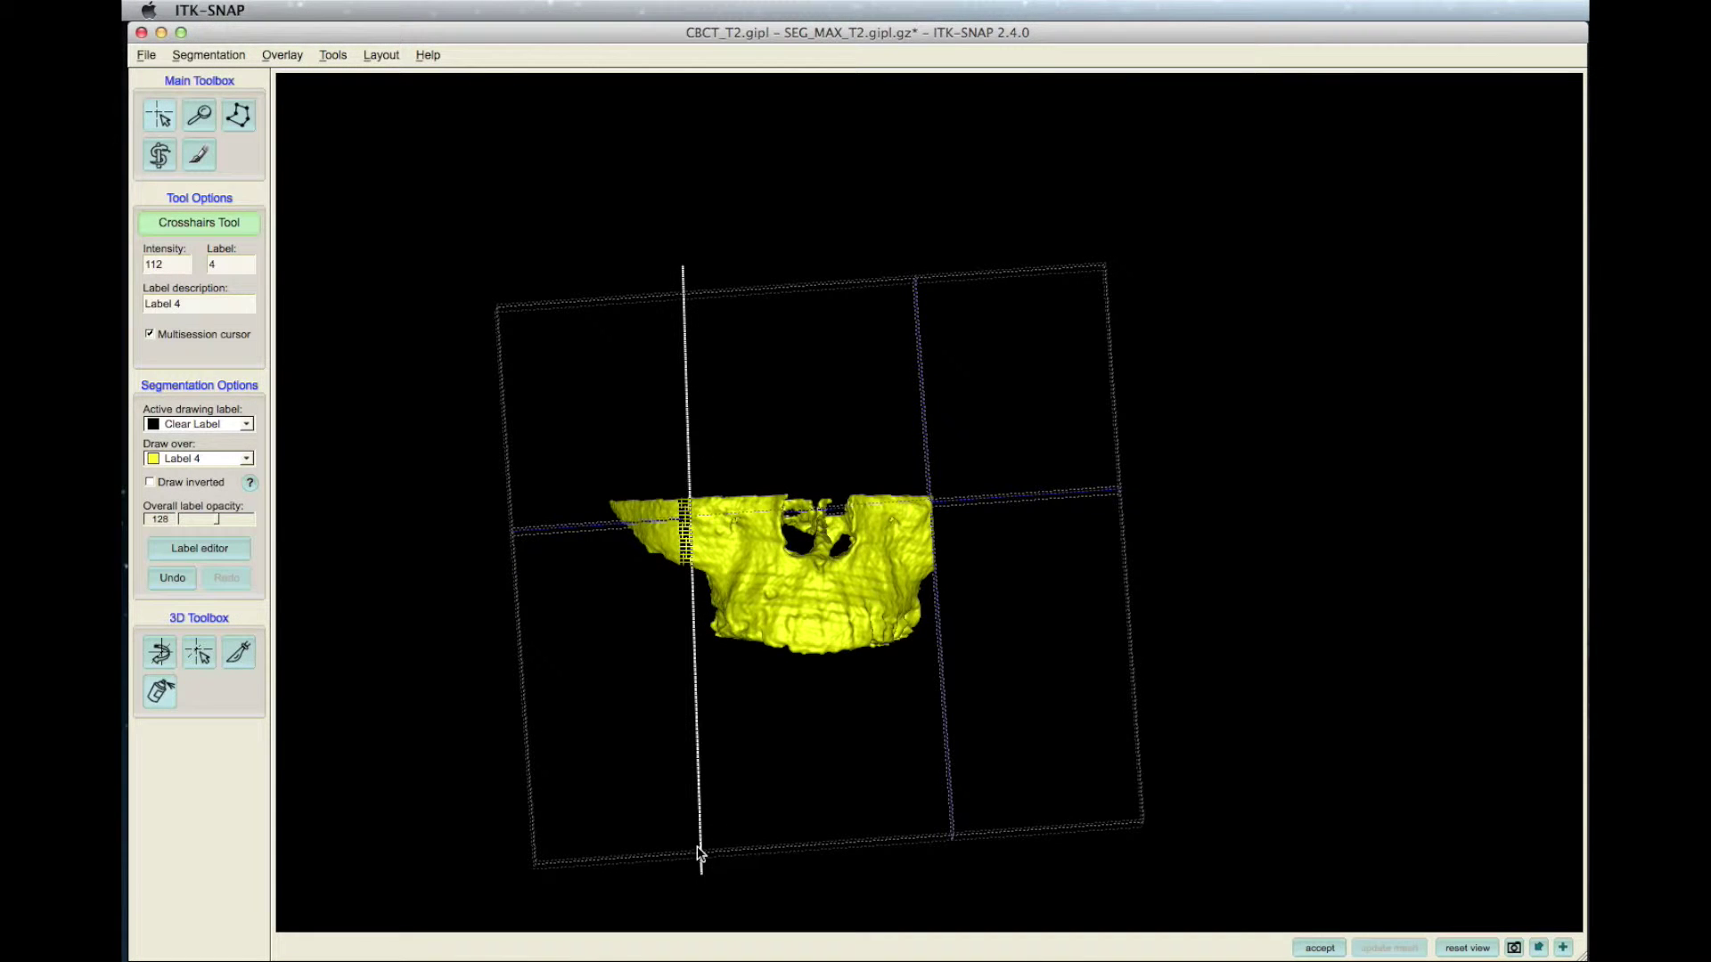
pyautogui.click(1323, 948)
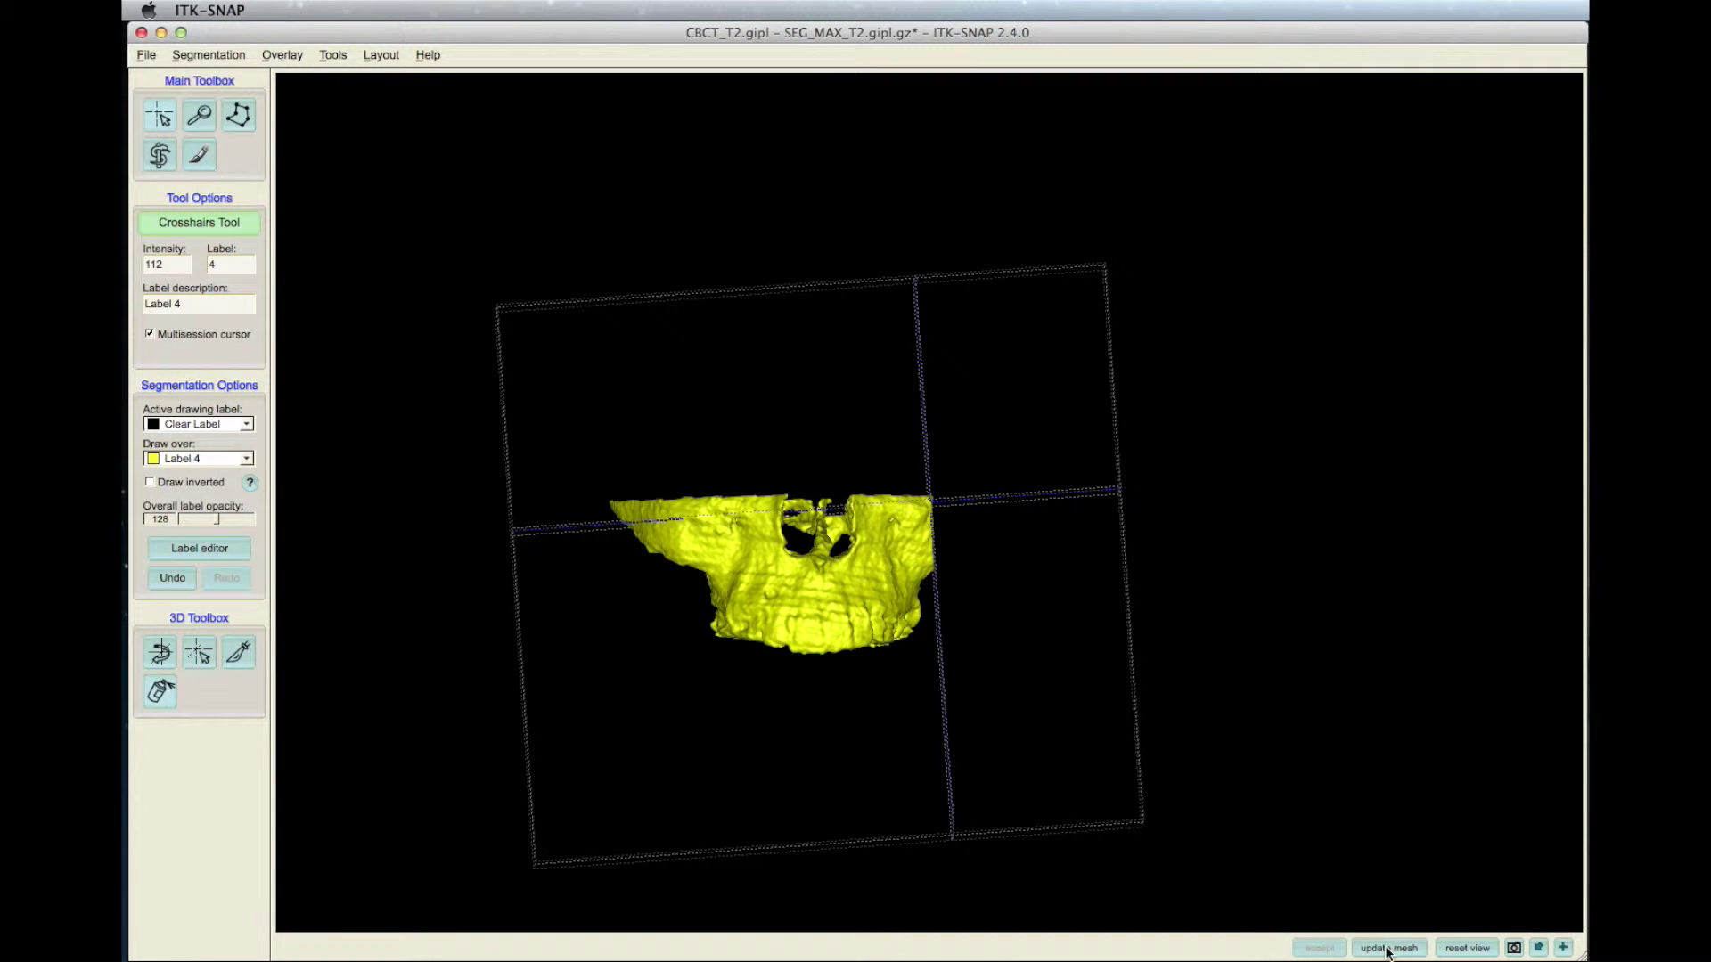
pyautogui.click(1387, 948)
# - Remove the posterior part of the maxilla with a vertical scalpel cut from an oblique side view and update the mesh
pyautogui.moveTo(835, 664); pyautogui.dragTo(917, 430)
pyautogui.click(197, 657)
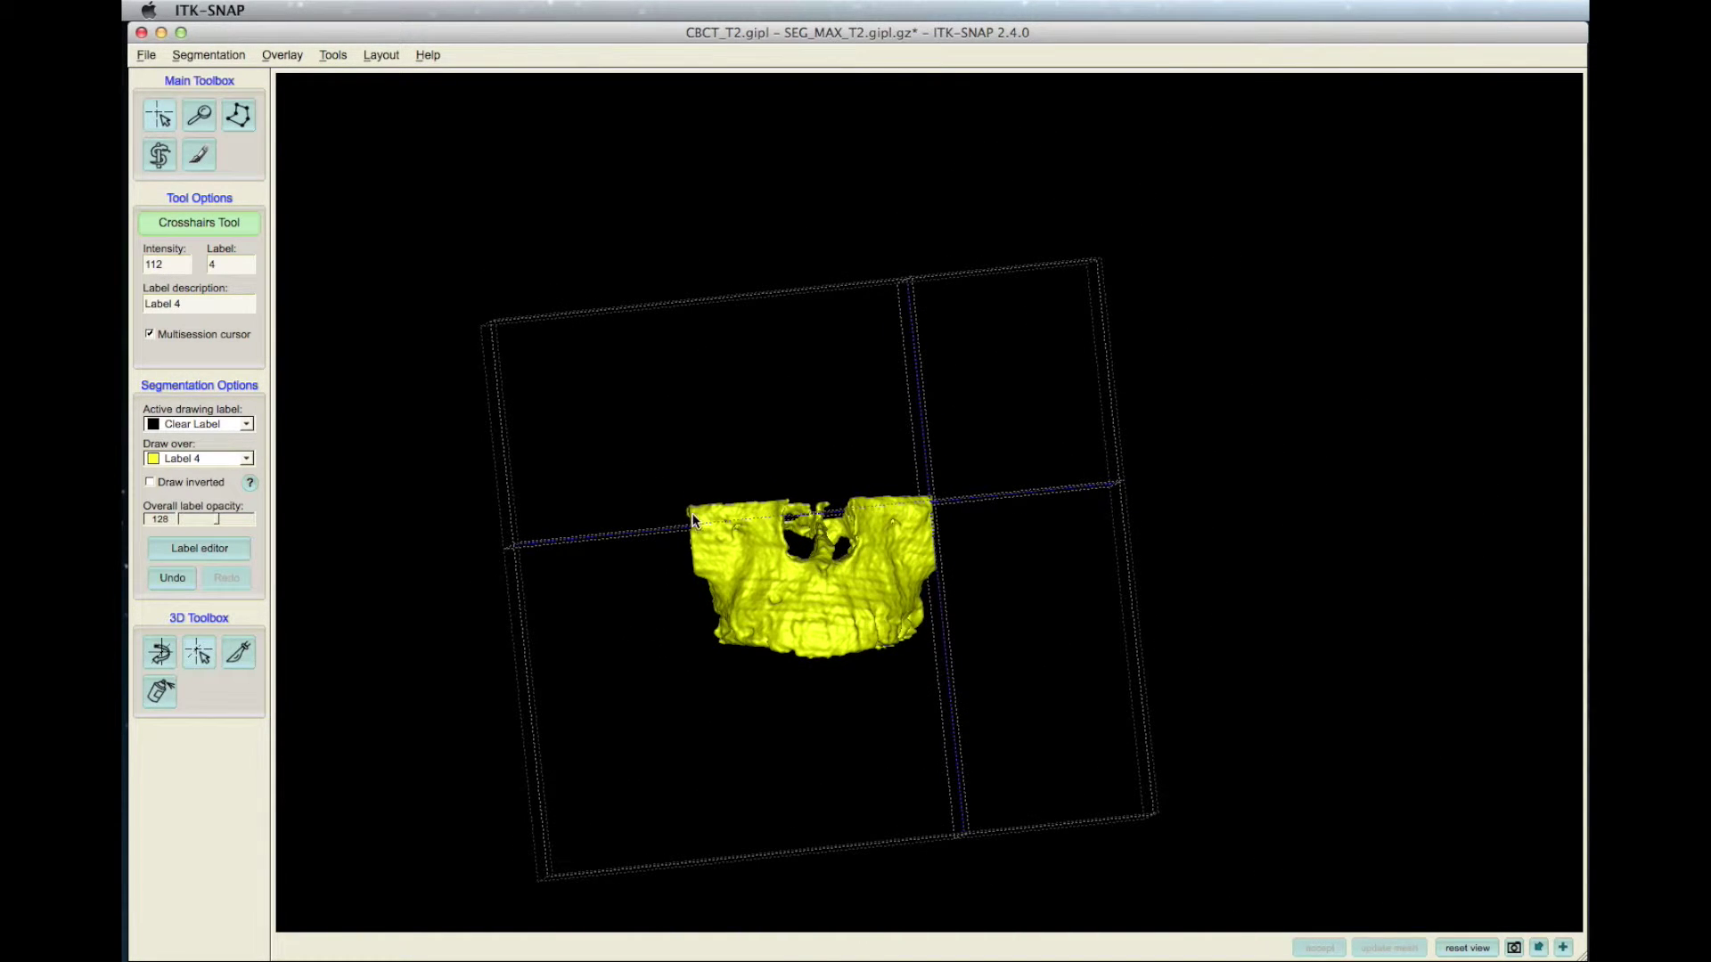
pyautogui.click(711, 585)
pyautogui.click(161, 652)
pyautogui.moveTo(1069, 570); pyautogui.dragTo(927, 510)
pyautogui.click(206, 658)
pyautogui.click(858, 577)
pyautogui.click(151, 656)
pyautogui.moveTo(935, 522); pyautogui.dragTo(957, 514)
pyautogui.click(195, 655)
pyautogui.moveTo(905, 428); pyautogui.dragTo(934, 625)
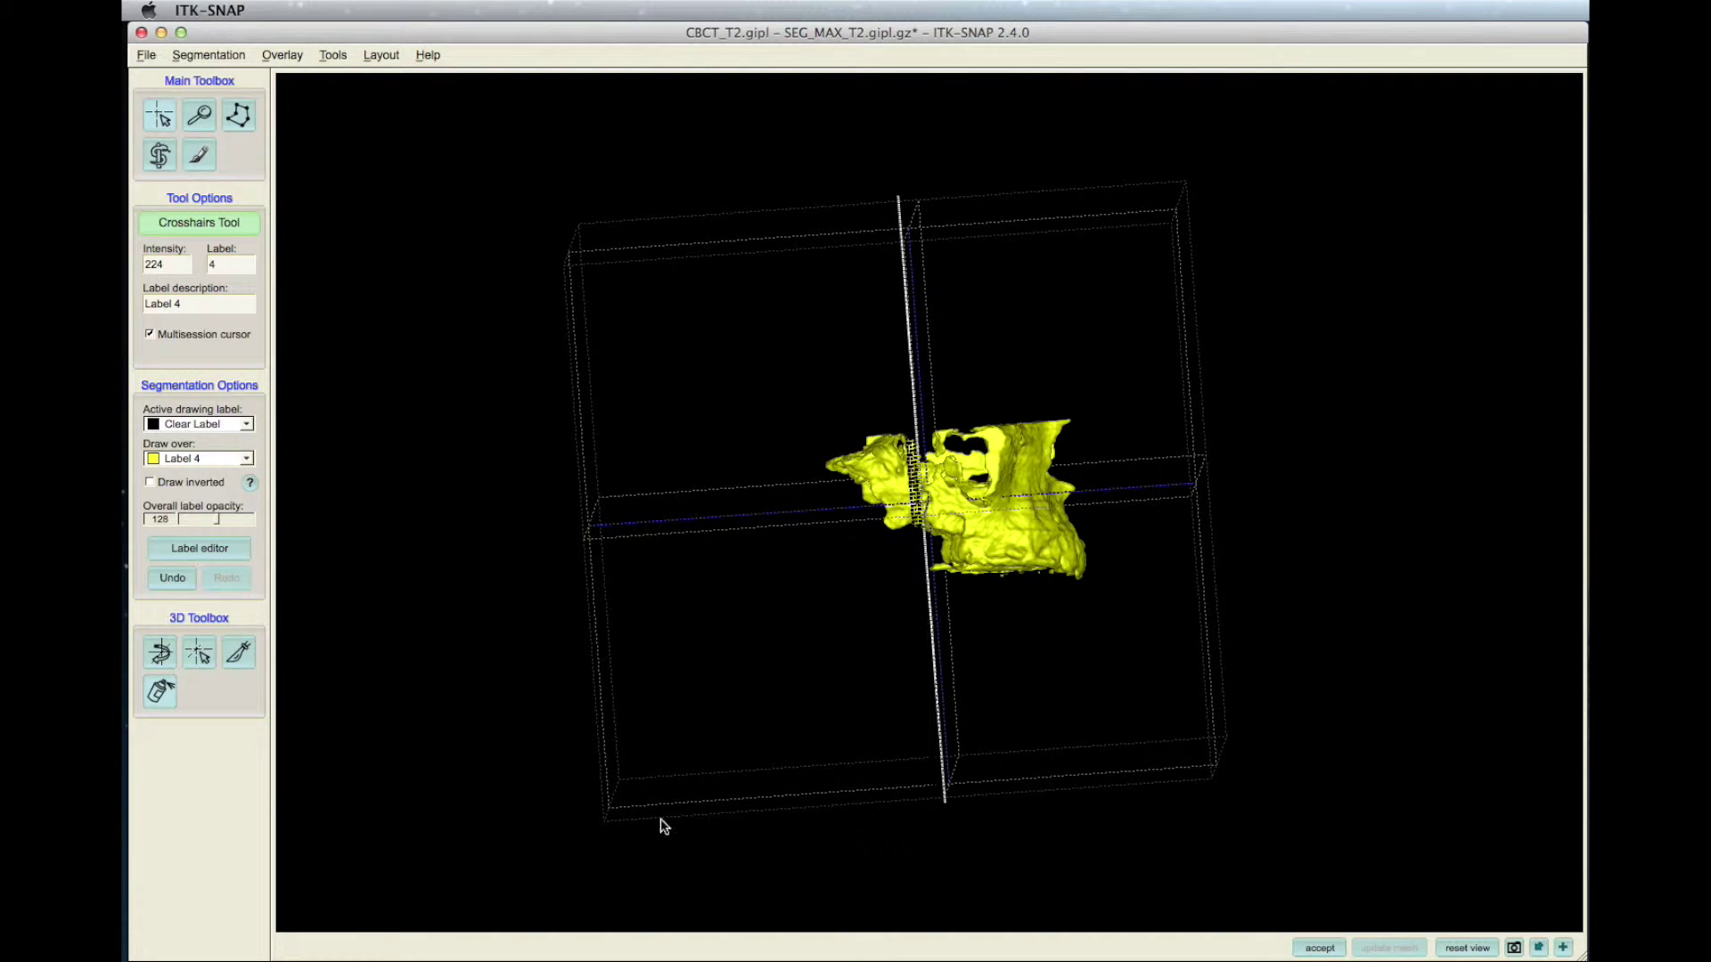
pyautogui.click(1320, 948)
pyautogui.click(1388, 948)
# - Crop the teeth off the lower edge of the maxilla with a near-horizontal scalpel cut and update the mesh
pyautogui.click(160, 653)
pyautogui.moveTo(872, 536); pyautogui.dragTo(1167, 540)
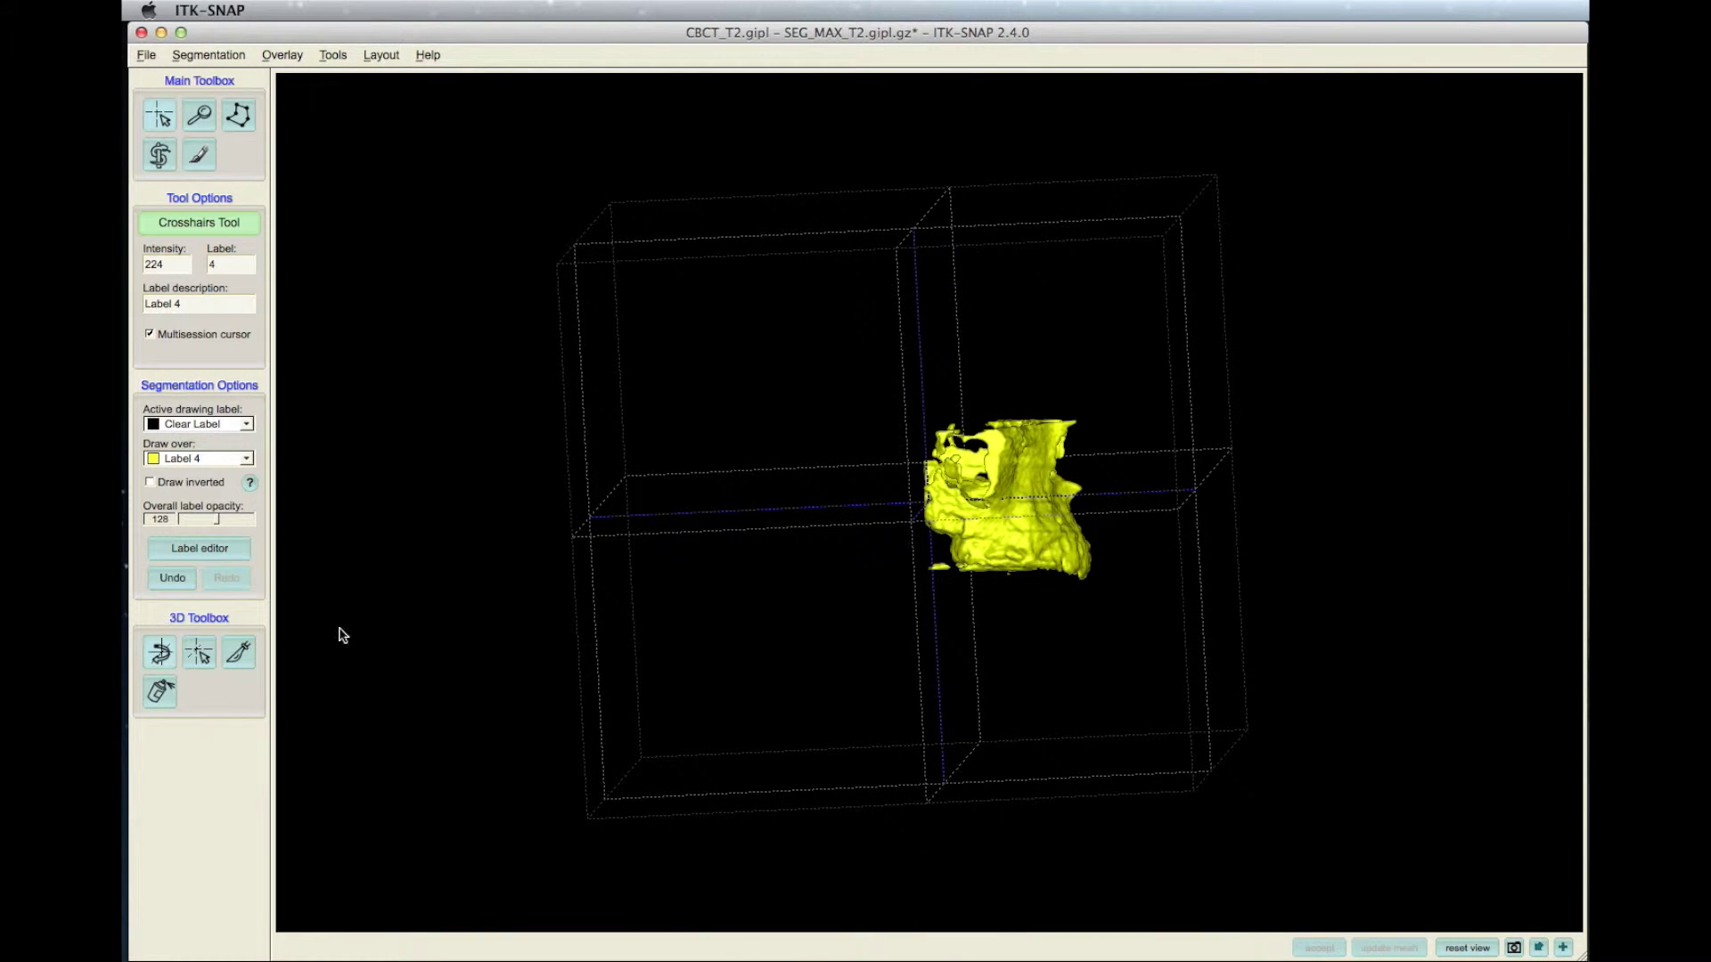
pyautogui.moveTo(894, 554); pyautogui.dragTo(1205, 544)
pyautogui.click(1319, 948)
pyautogui.click(1390, 949)
# - Relabel the anterior part of the maxilla from Label 4 to Label 1 with a straight transverse scalpel cut
pyautogui.click(160, 653)
pyautogui.moveTo(1031, 489)
pyautogui.mouseDown()
pyautogui.moveTo(1267, 690)
pyautogui.moveTo(1016, 332)
pyautogui.moveTo(935, 565)
pyautogui.moveTo(1188, 443)
pyautogui.moveTo(1159, 397)
pyautogui.moveTo(1178, 425)
pyautogui.moveTo(1146, 431)
pyautogui.moveTo(1001, 760)
pyautogui.moveTo(1063, 491)
pyautogui.mouseUp()
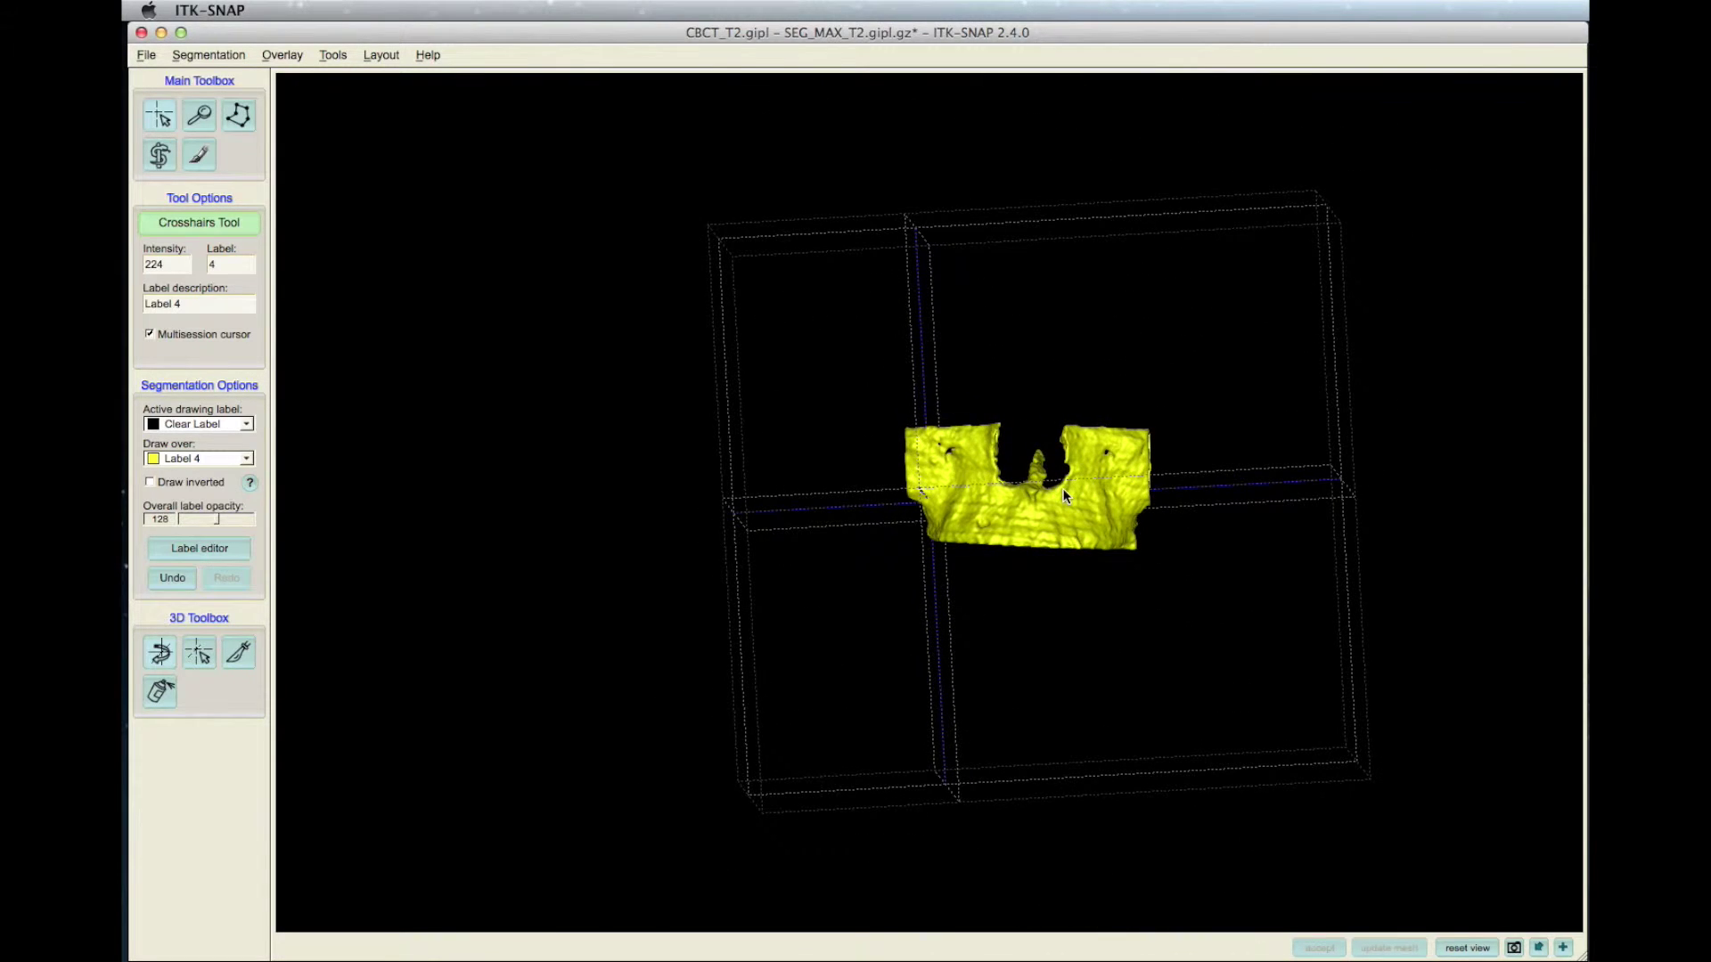
pyautogui.moveTo(1520, 703); pyautogui.dragTo(951, 840)
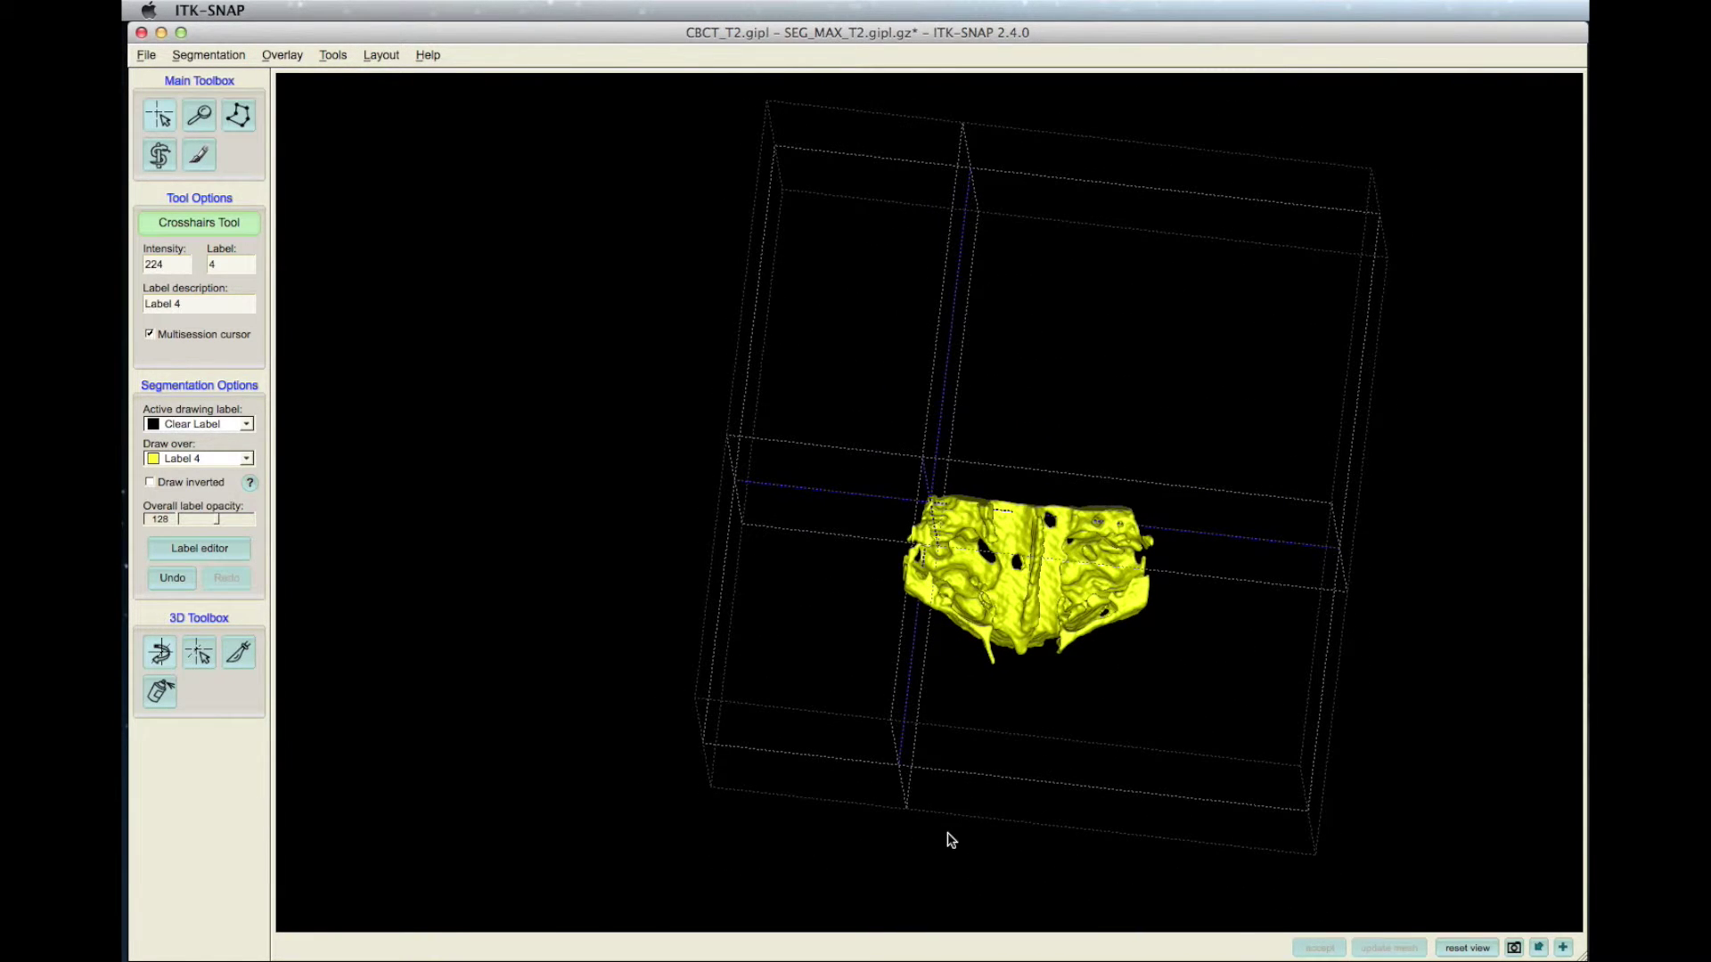
pyautogui.moveTo(935, 598); pyautogui.dragTo(979, 623)
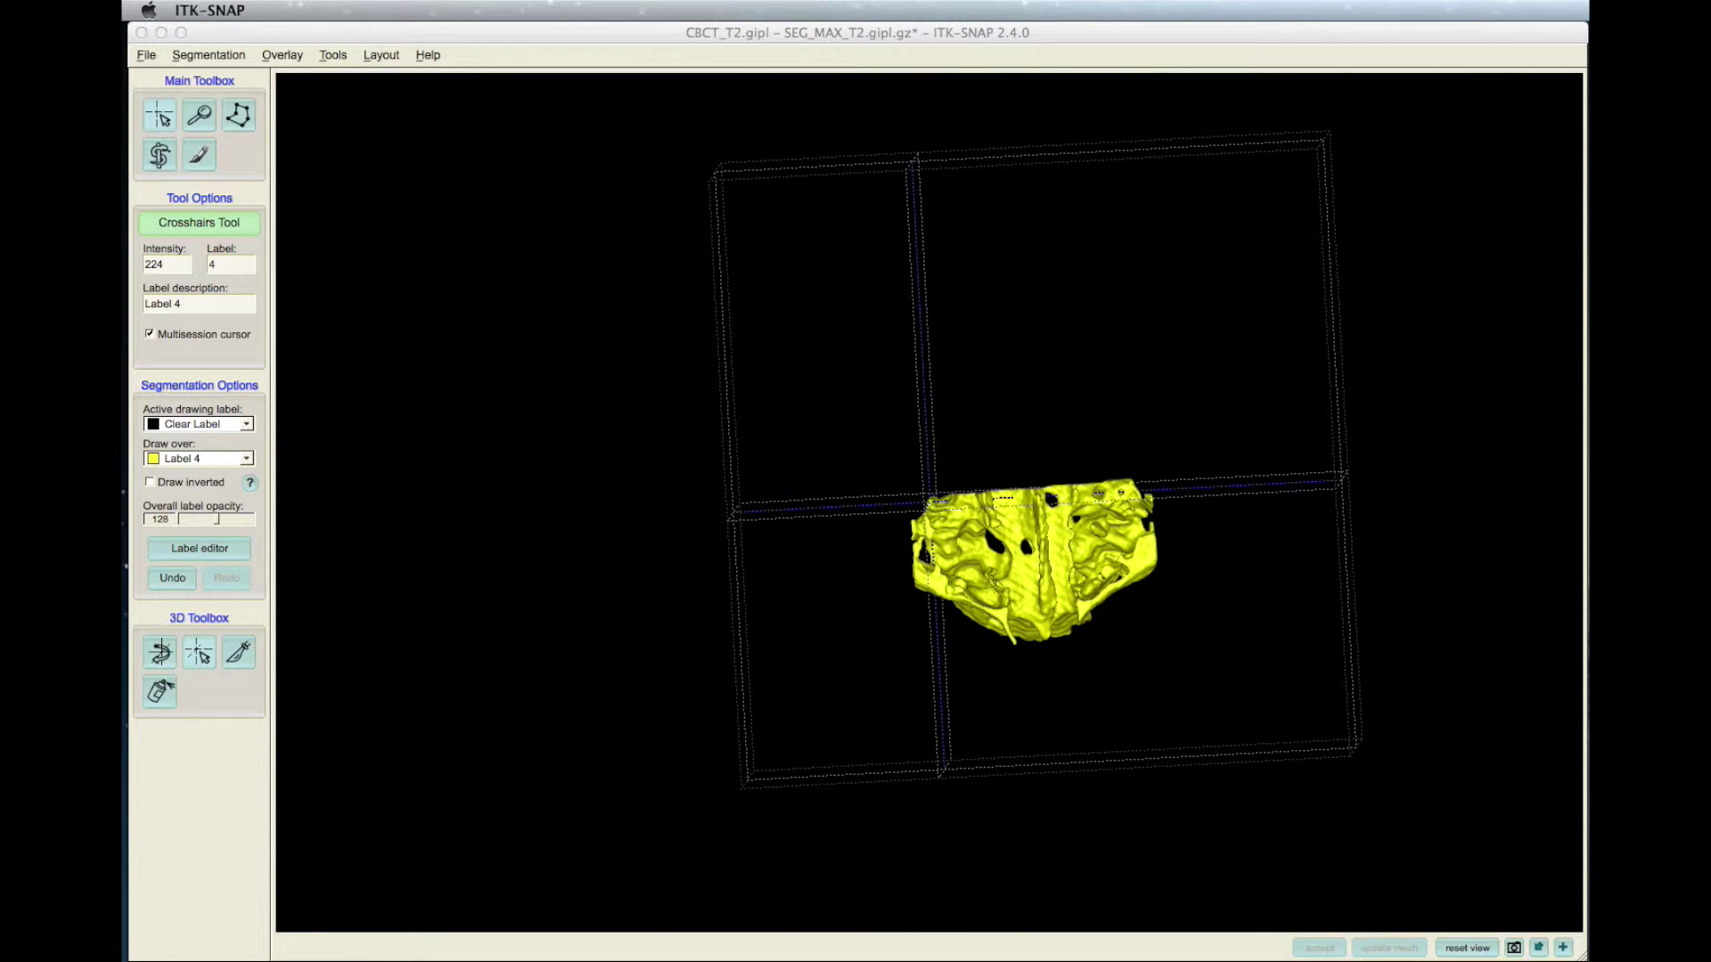
pyautogui.moveTo(657, 604); pyautogui.dragTo(831, 585)
pyautogui.click(208, 424)
pyautogui.click(192, 441)
pyautogui.moveTo(663, 508); pyautogui.dragTo(1207, 500)
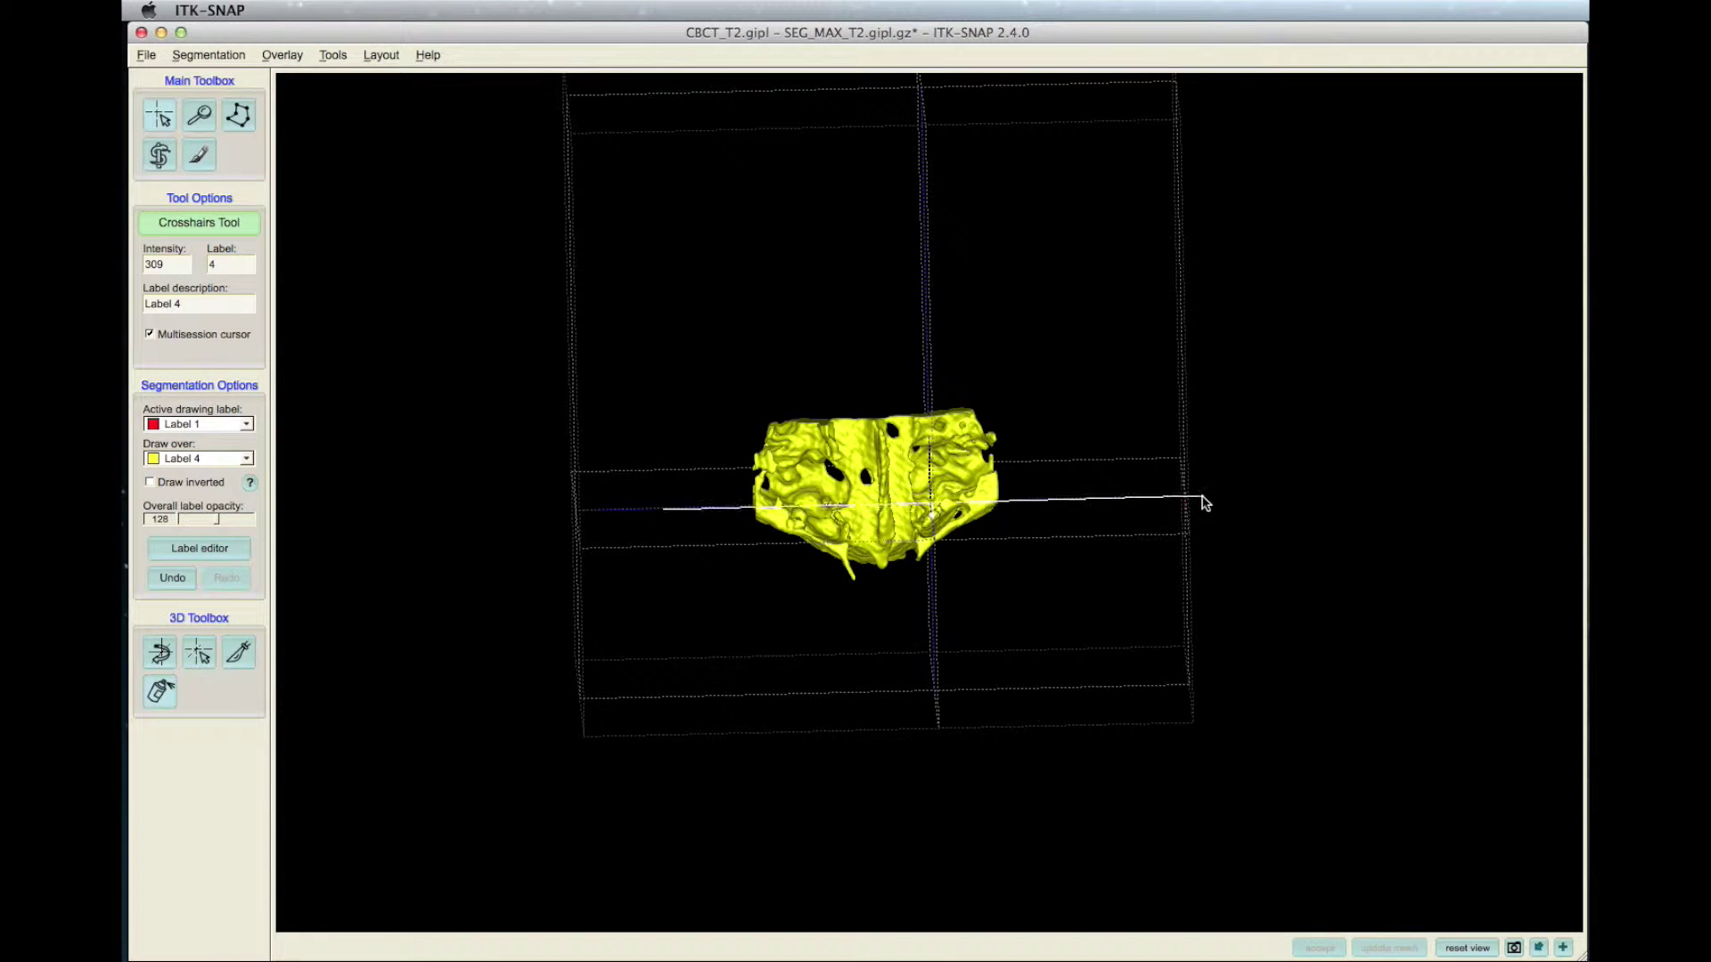
pyautogui.click(1339, 948)
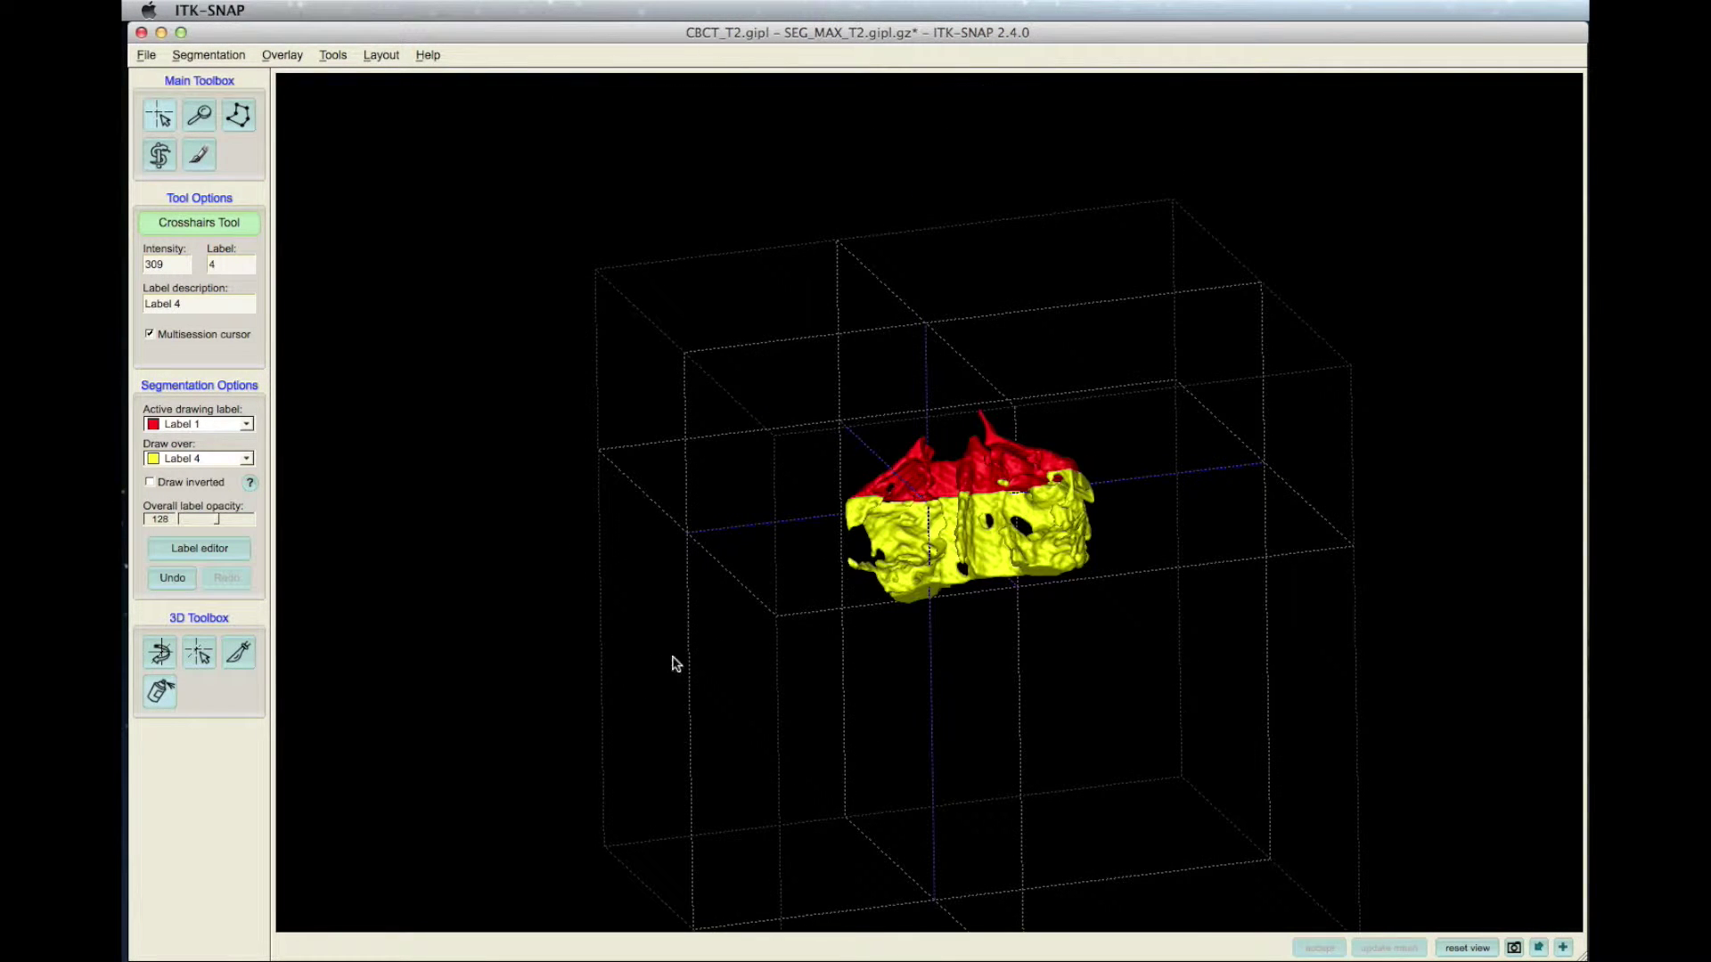
# - Return one lateral end of the anterior region to Label 4, drawing over Label 1 only, with a front-to-back scalpel cut
pyautogui.moveTo(712, 615); pyautogui.dragTo(1049, 523)
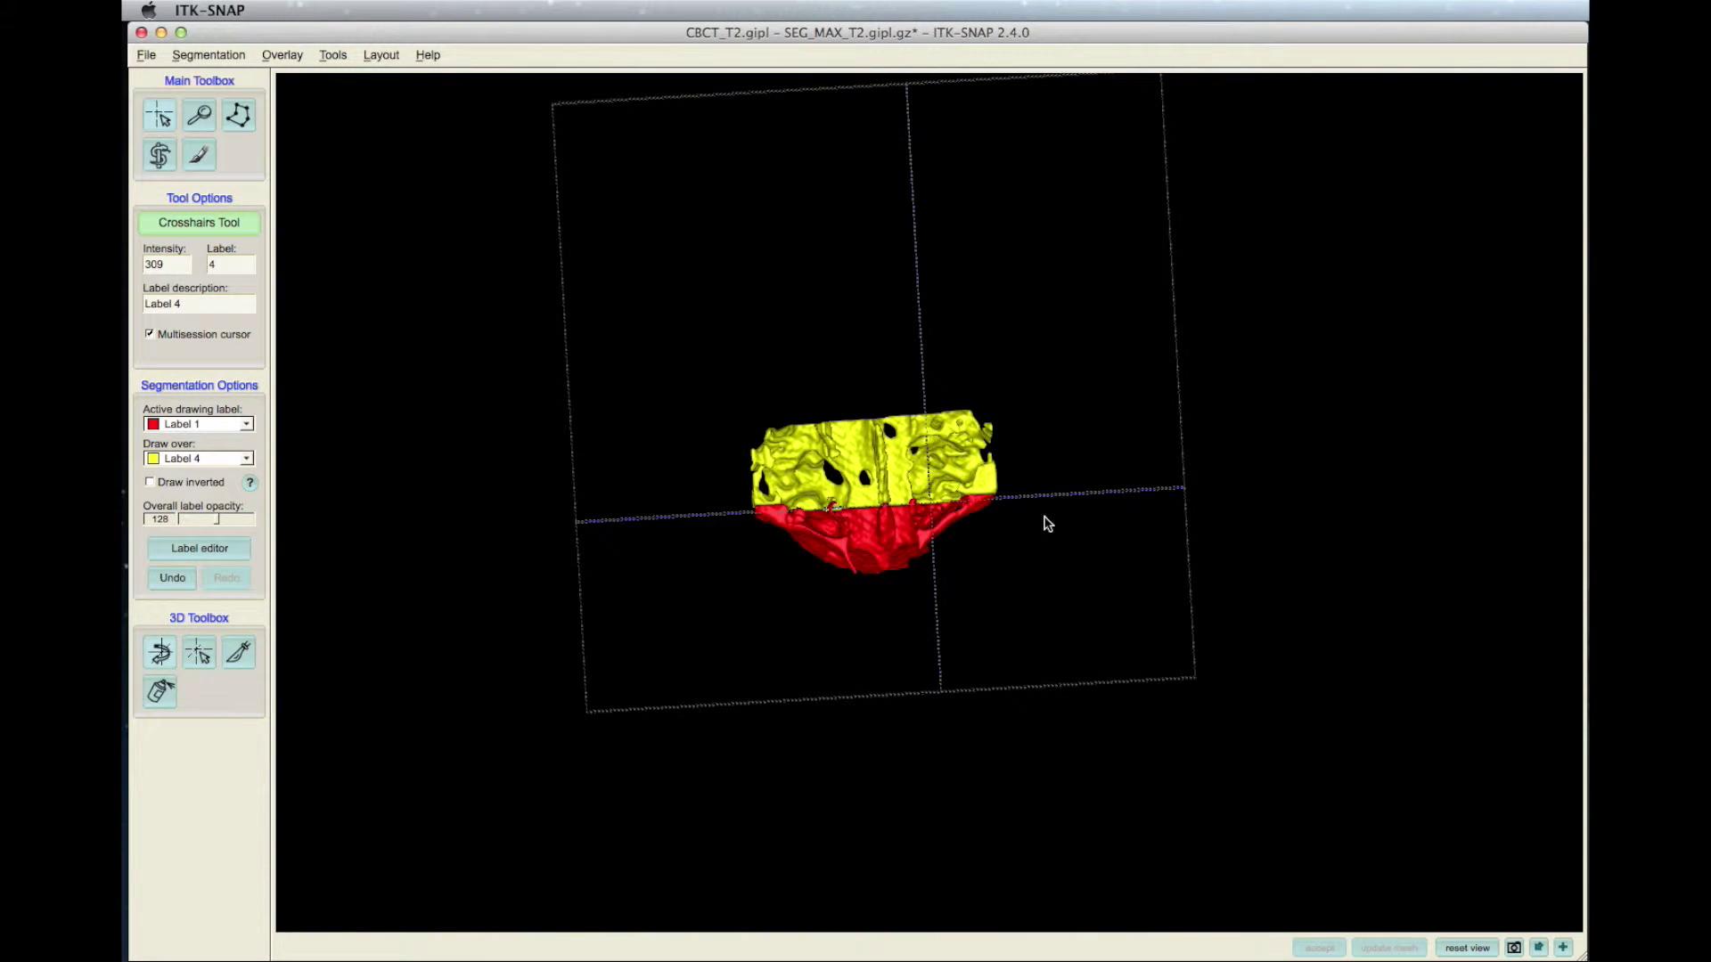
pyautogui.click(242, 425)
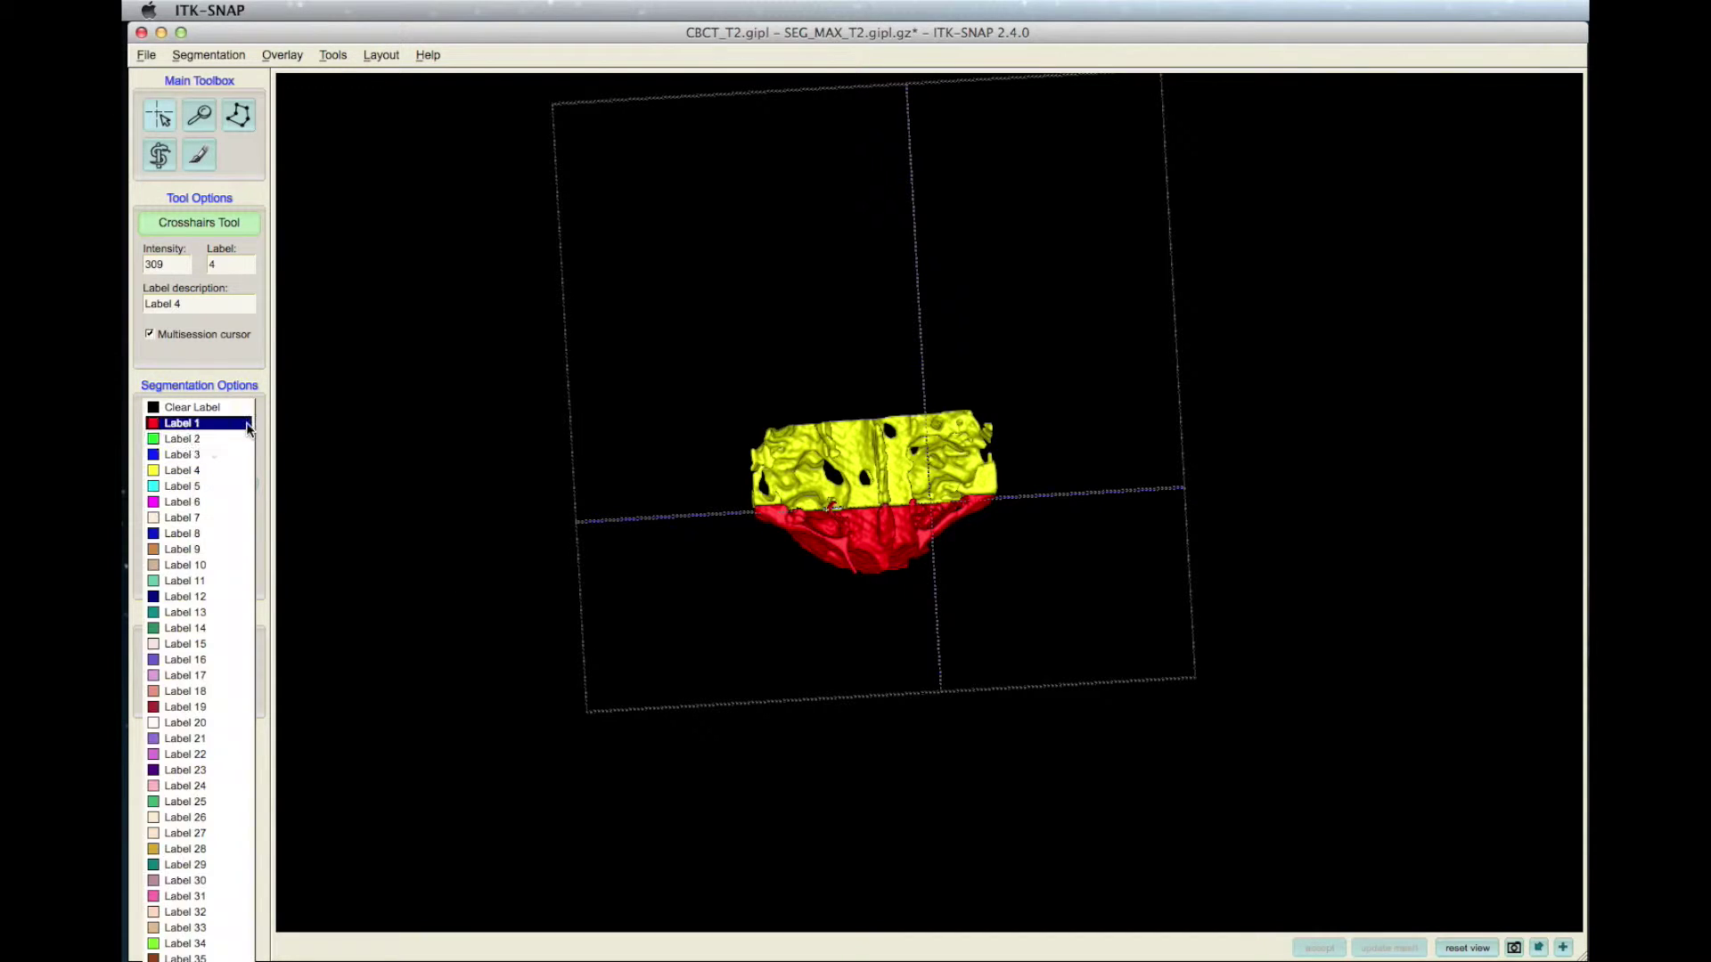
pyautogui.click(229, 467)
pyautogui.click(243, 458)
pyautogui.click(229, 422)
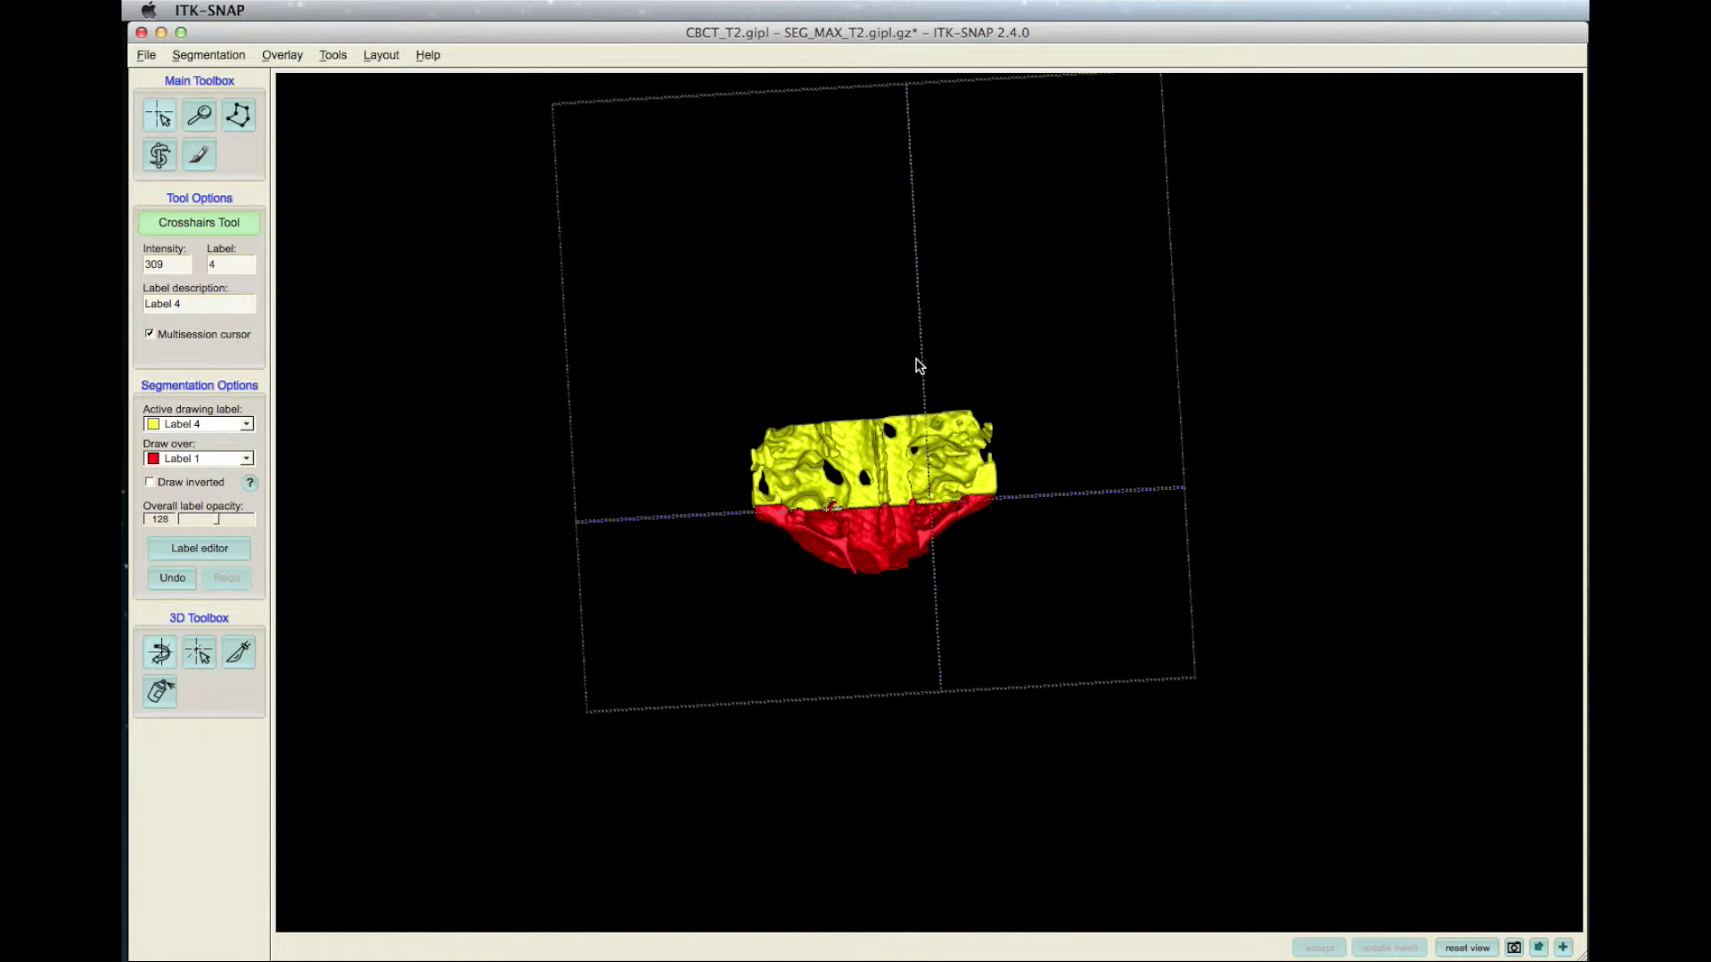
pyautogui.moveTo(922, 328)
pyautogui.mouseDown()
pyautogui.moveTo(939, 745)
pyautogui.moveTo(951, 680)
pyautogui.mouseUp()
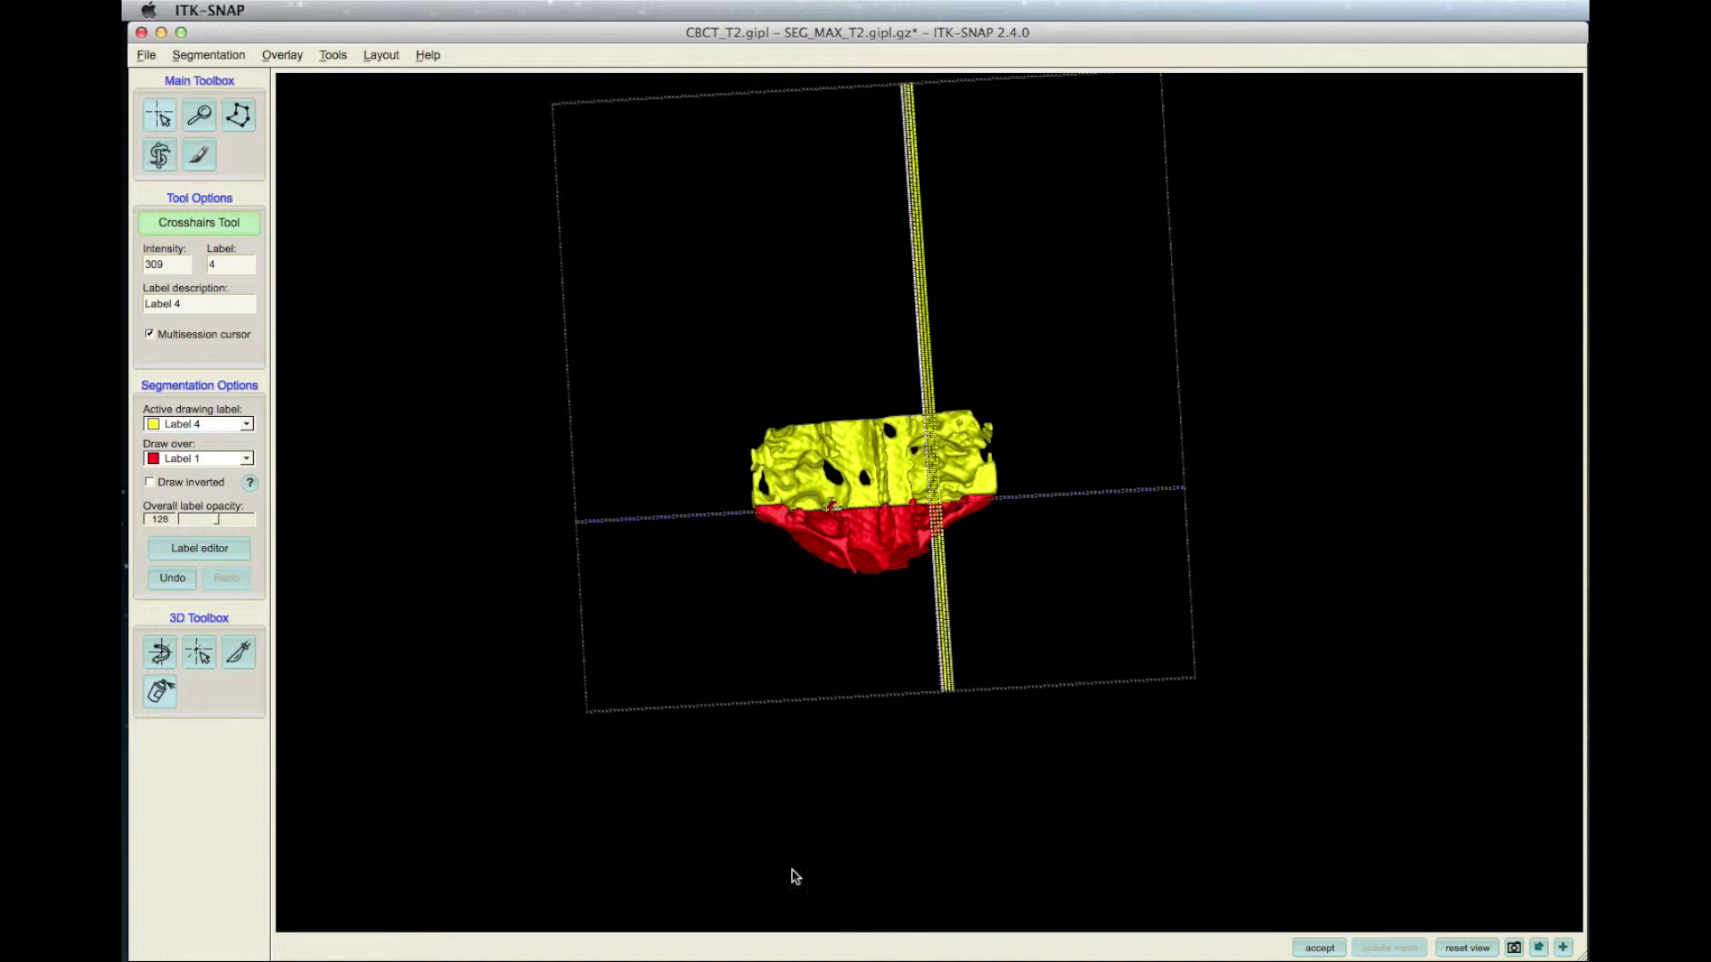
pyautogui.click(1319, 948)
# - Return the other lateral end of the anterior region from Label 1 to Label 4 with a second front-to-back cut and update the mesh
pyautogui.moveTo(980, 624); pyautogui.dragTo(1060, 635)
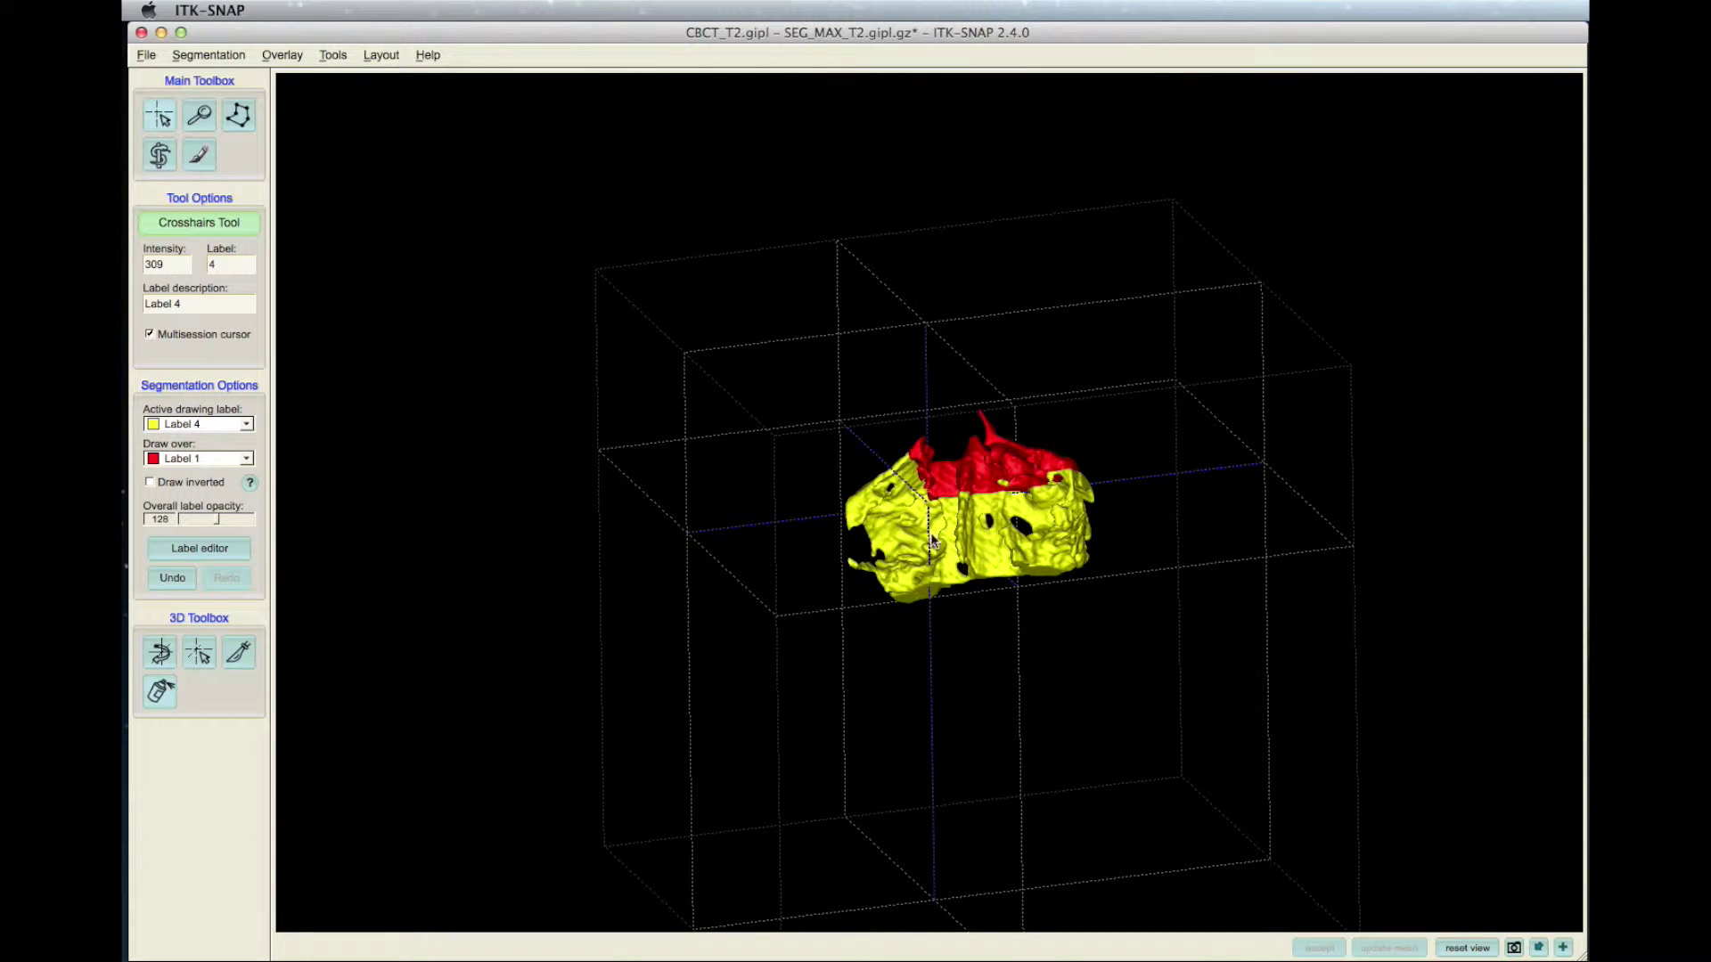
pyautogui.click(159, 655)
pyautogui.moveTo(570, 383); pyautogui.dragTo(849, 378)
pyautogui.click(208, 661)
pyautogui.click(807, 517)
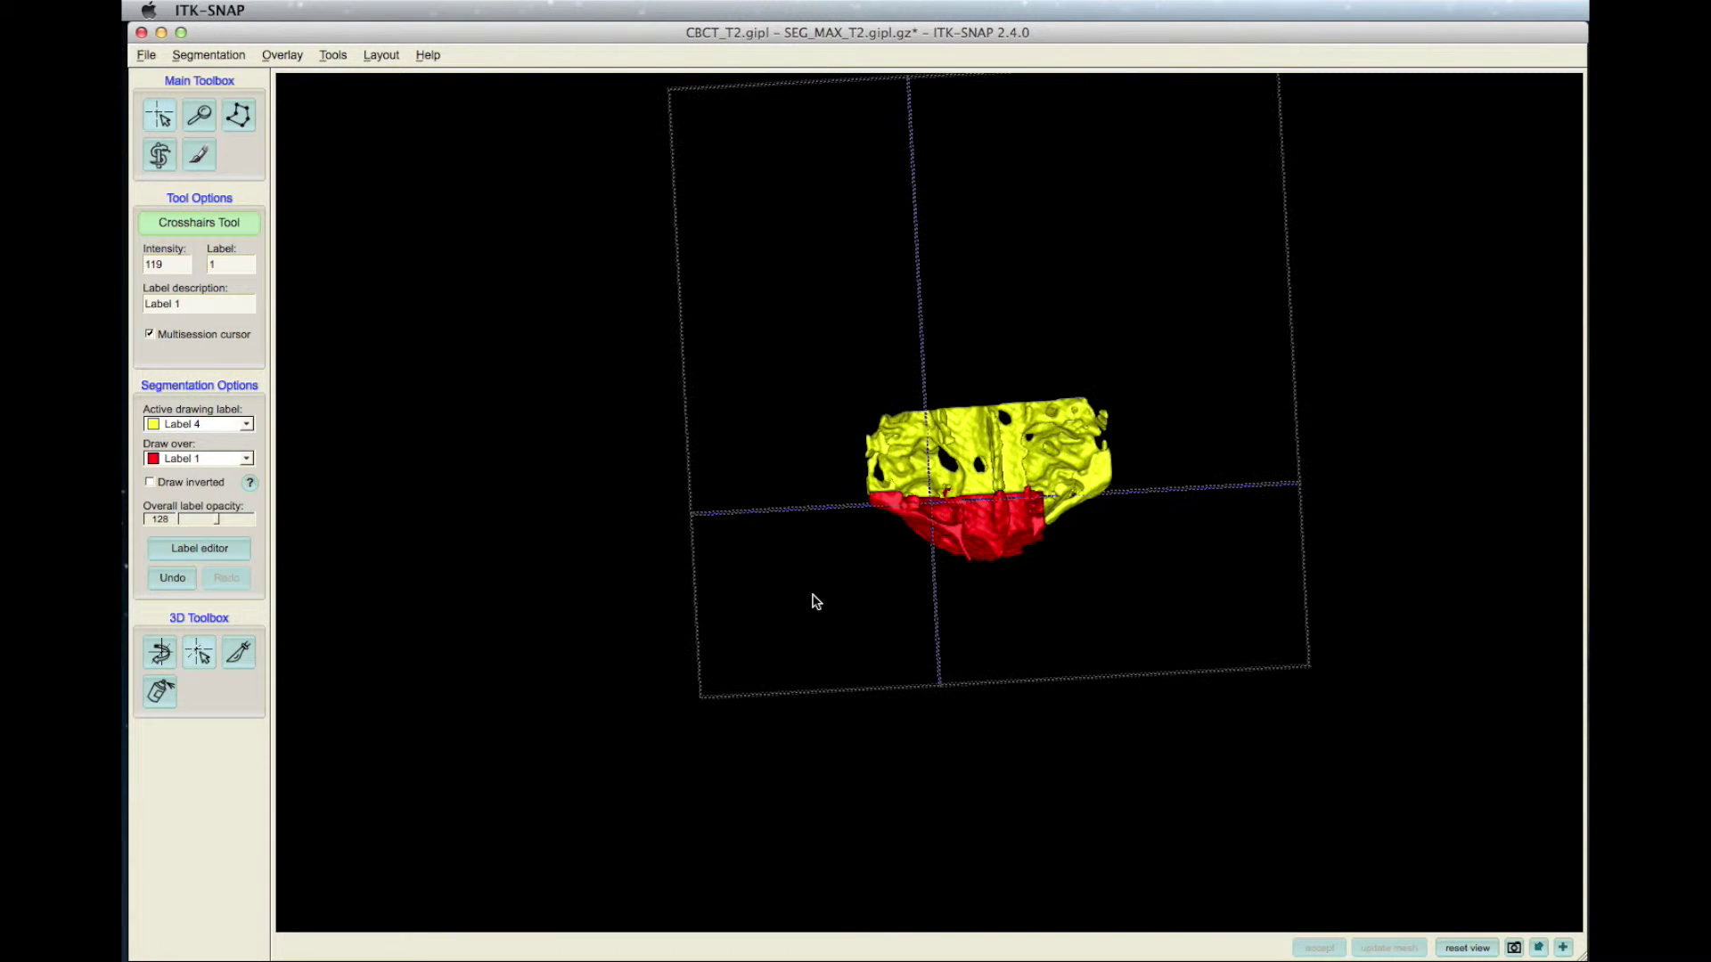
pyautogui.click(924, 508)
pyautogui.click(240, 657)
pyautogui.moveTo(921, 360); pyautogui.dragTo(943, 708)
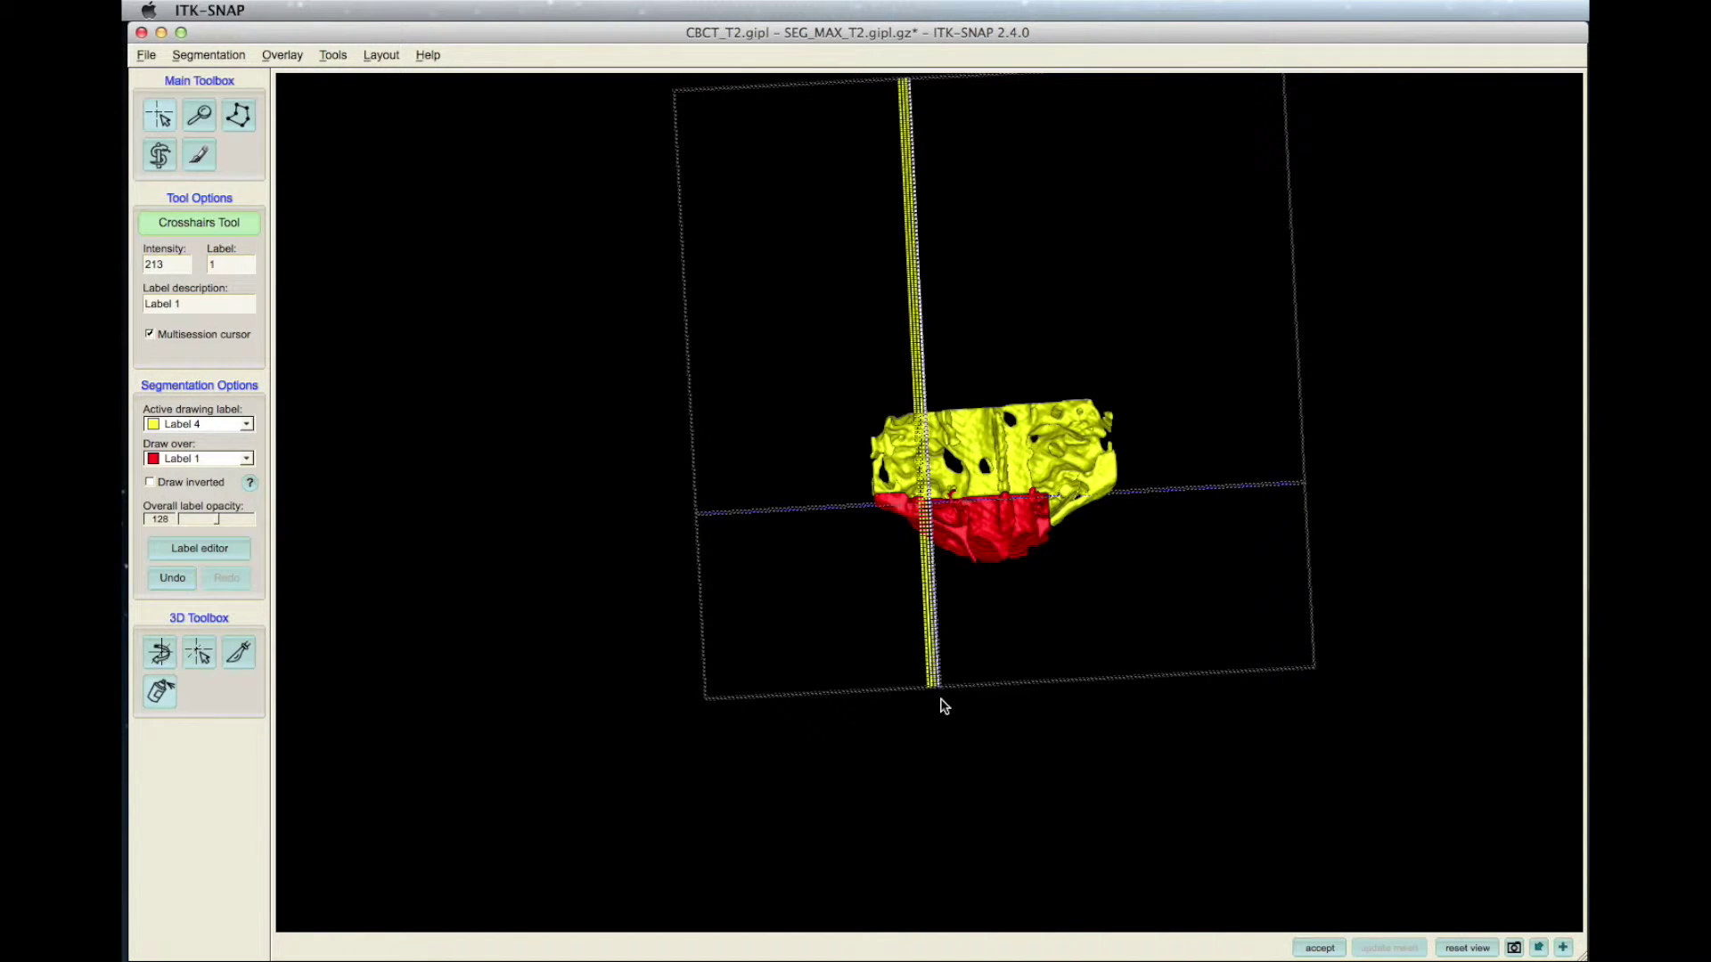
pyautogui.click(1318, 947)
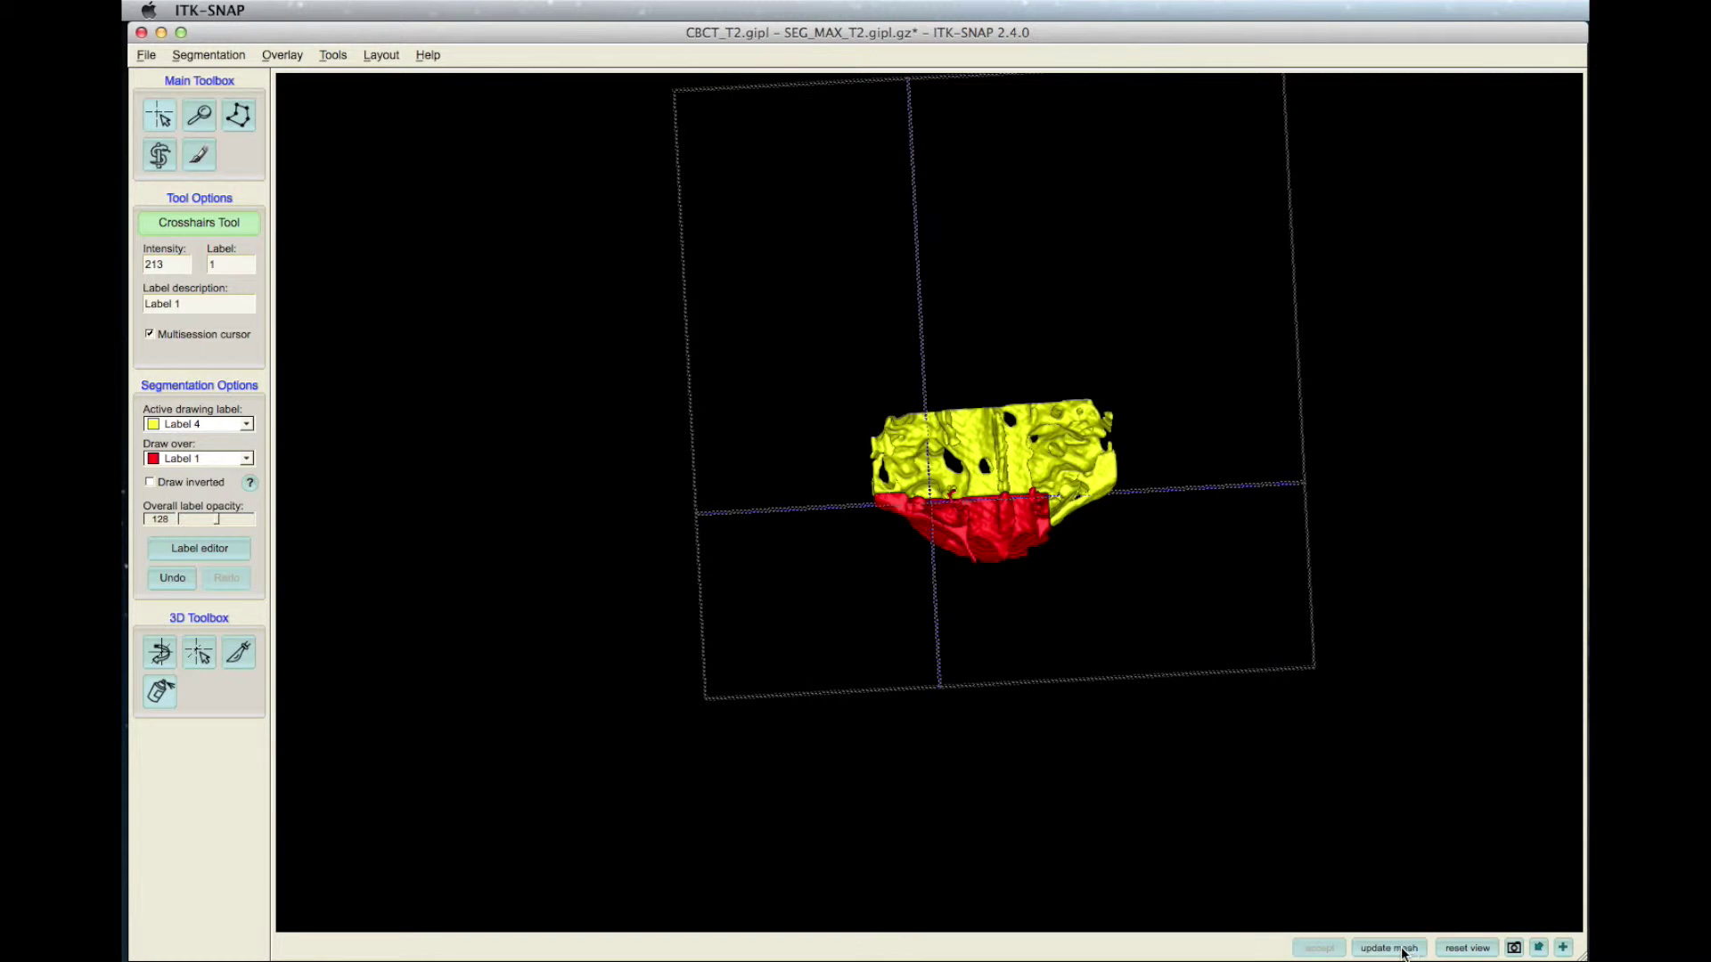
pyautogui.click(1399, 947)
# - Trim the lateral edge of the Label 1 region to Label 4 with a vertical scalpel cut in the frontal view
pyautogui.click(161, 653)
pyautogui.moveTo(1114, 579); pyautogui.dragTo(1006, 555)
pyautogui.moveTo(200, 656); pyautogui.dragTo(924, 526)
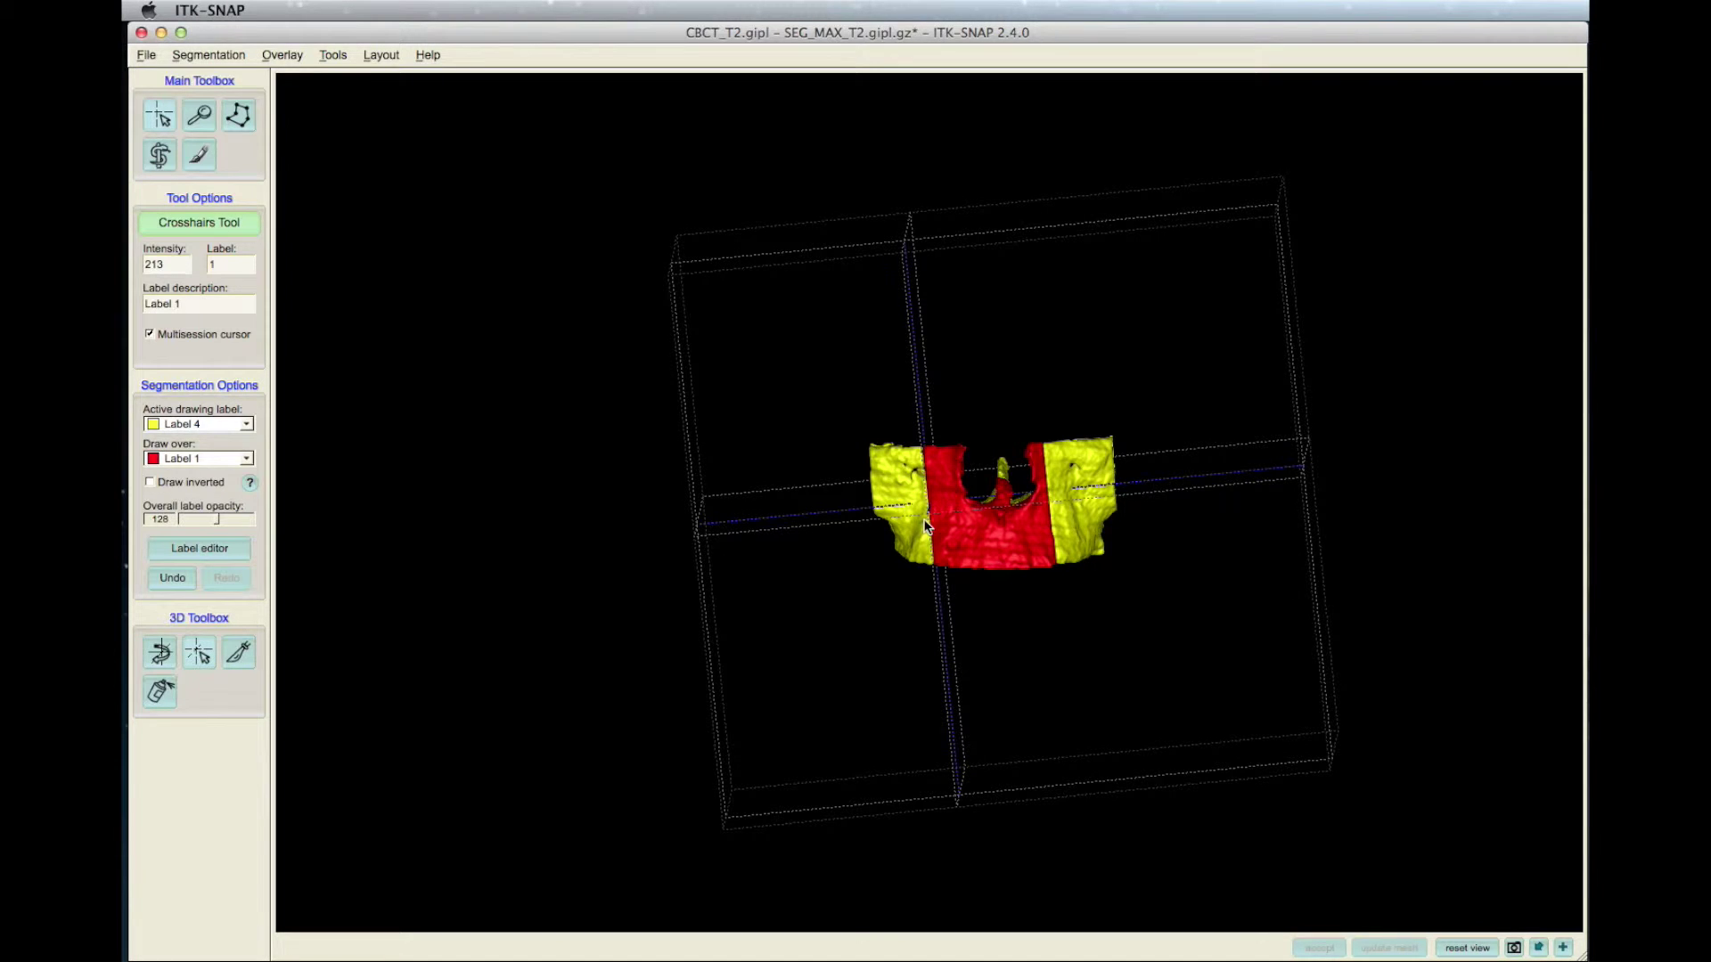
pyautogui.click(1053, 532)
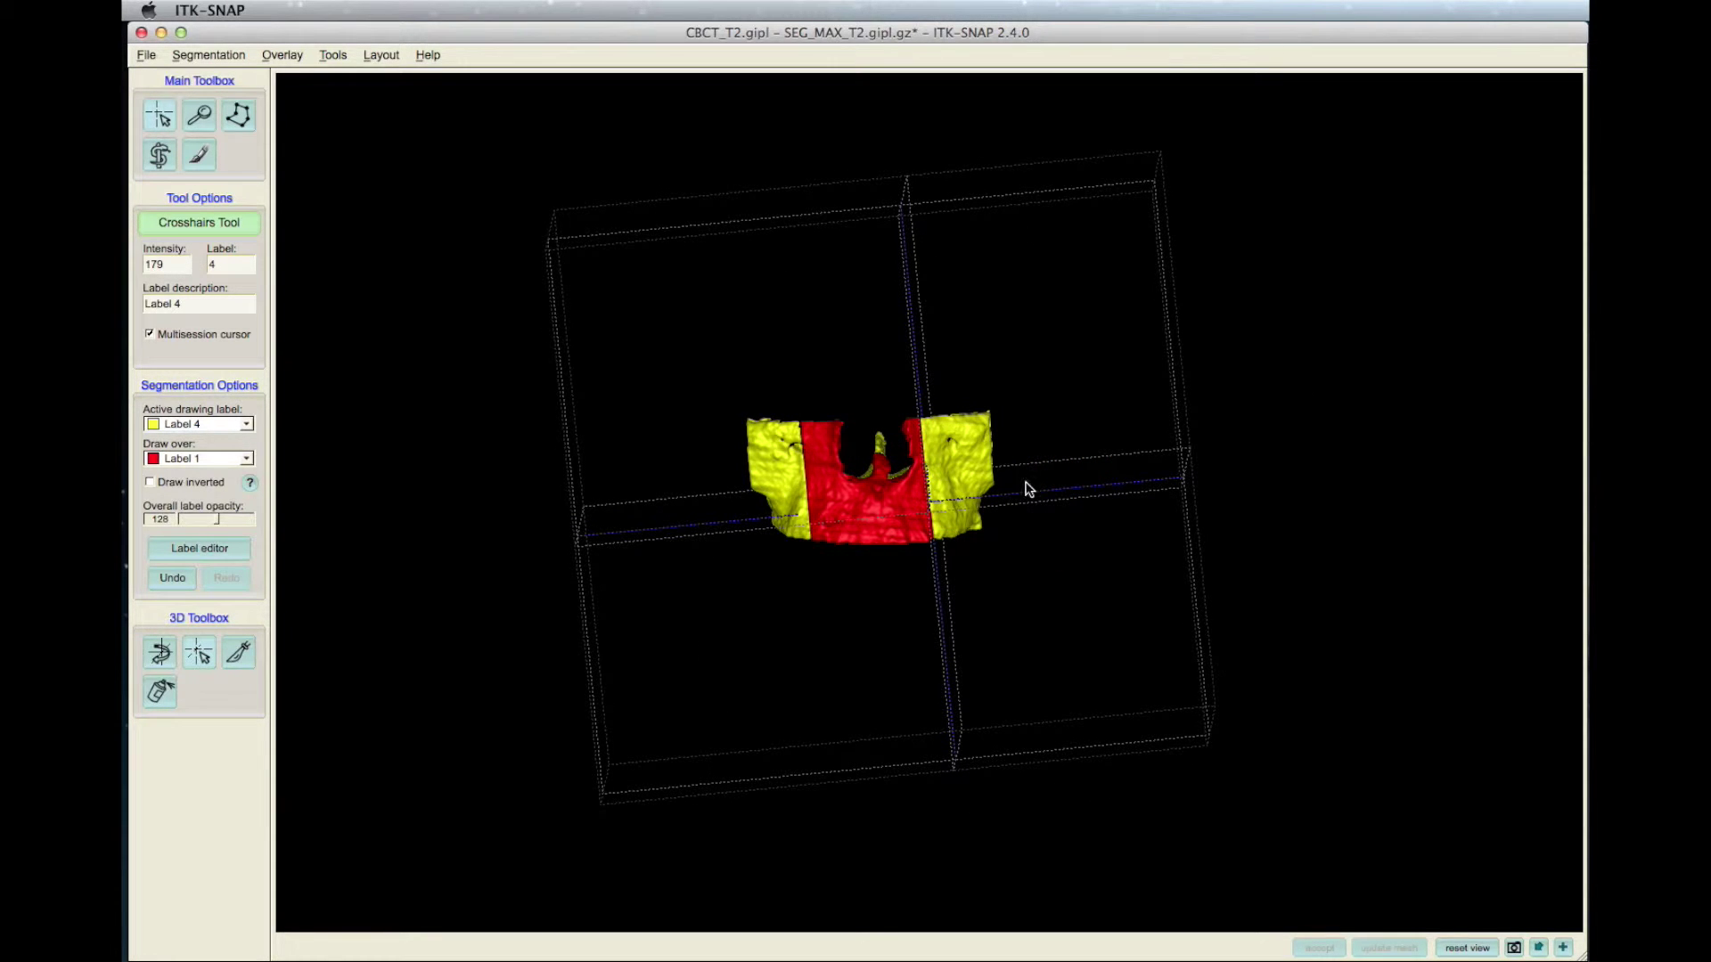
pyautogui.moveTo(829, 375); pyautogui.dragTo(865, 339)
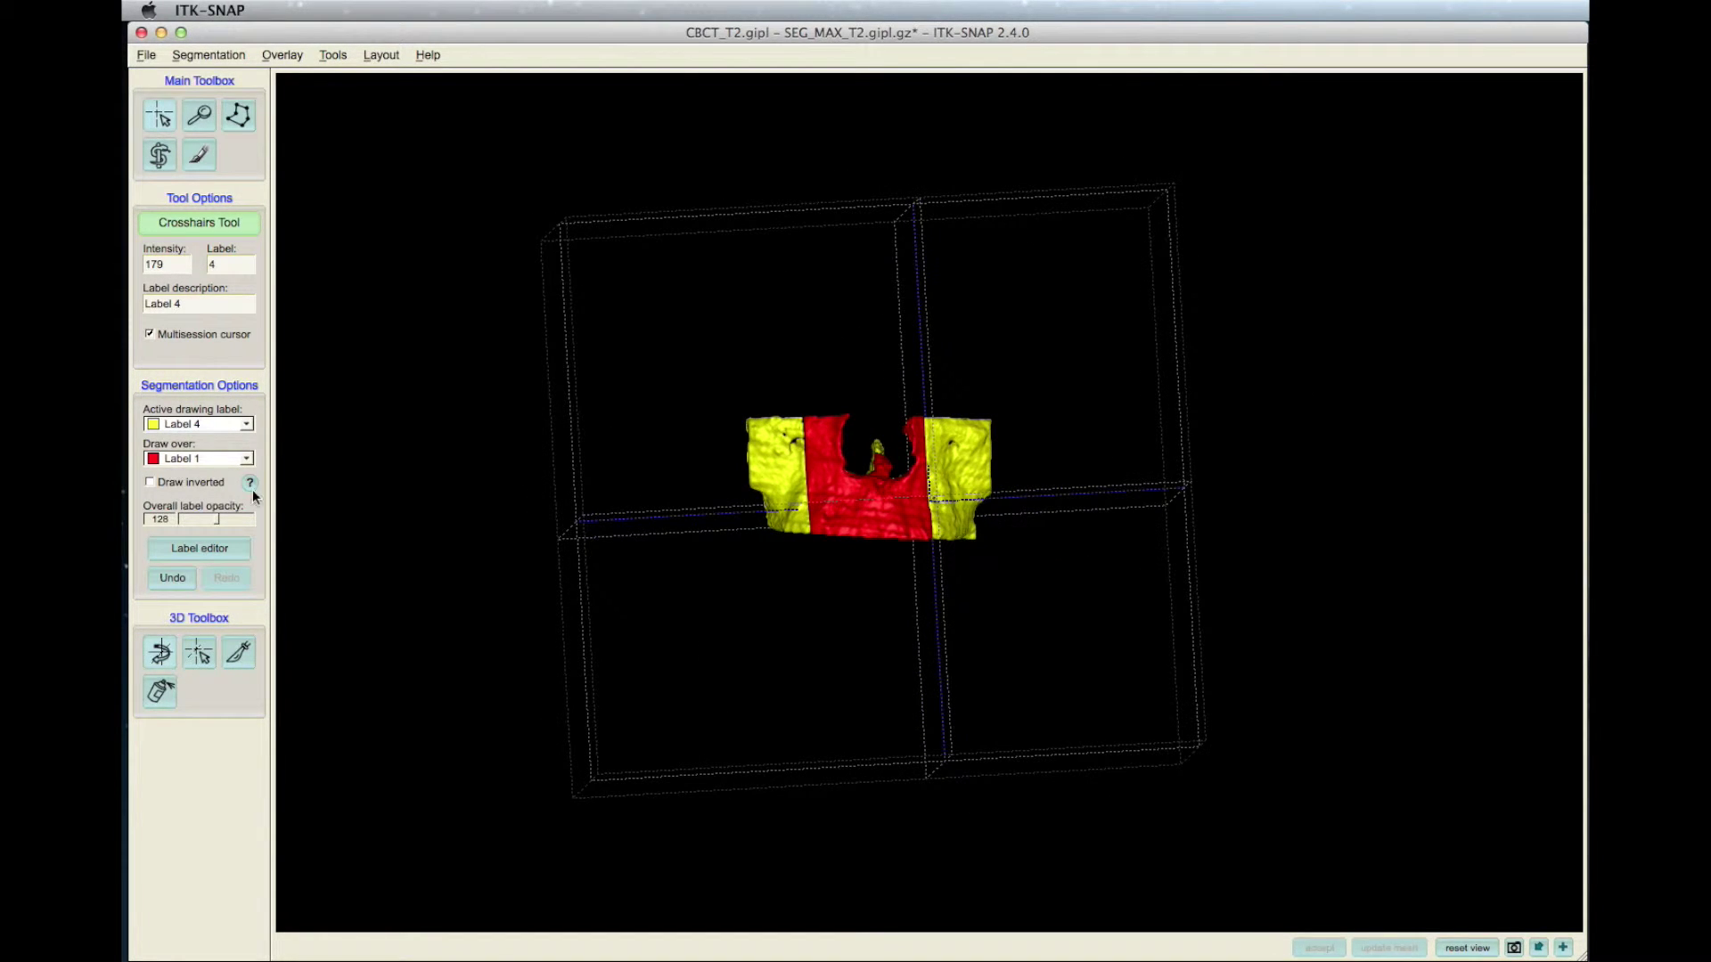
pyautogui.moveTo(802, 477); pyautogui.dragTo(813, 617)
pyautogui.click(1317, 948)
# - Erase the anterior Label 1 block by cutting with Clear Label over Label 1 and update the mesh
pyautogui.moveTo(1112, 821); pyautogui.dragTo(799, 579)
pyautogui.moveTo(713, 539); pyautogui.dragTo(1143, 493)
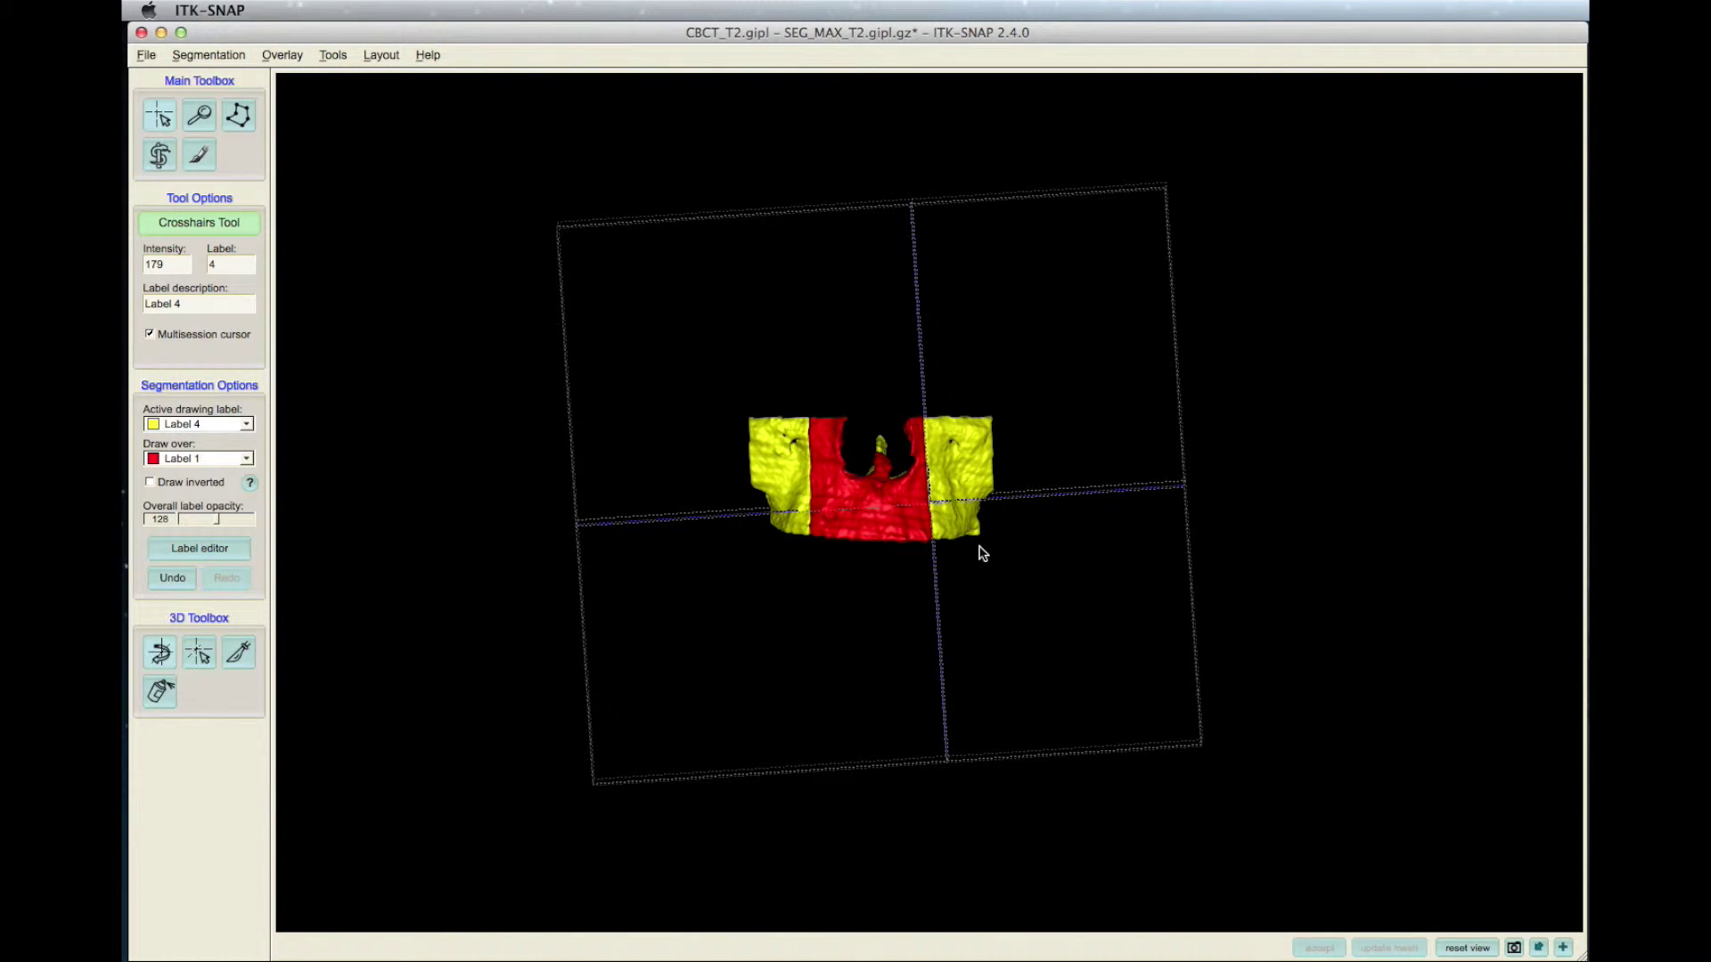
pyautogui.moveTo(854, 535); pyautogui.dragTo(620, 462)
pyautogui.click(249, 432)
pyautogui.click(191, 357)
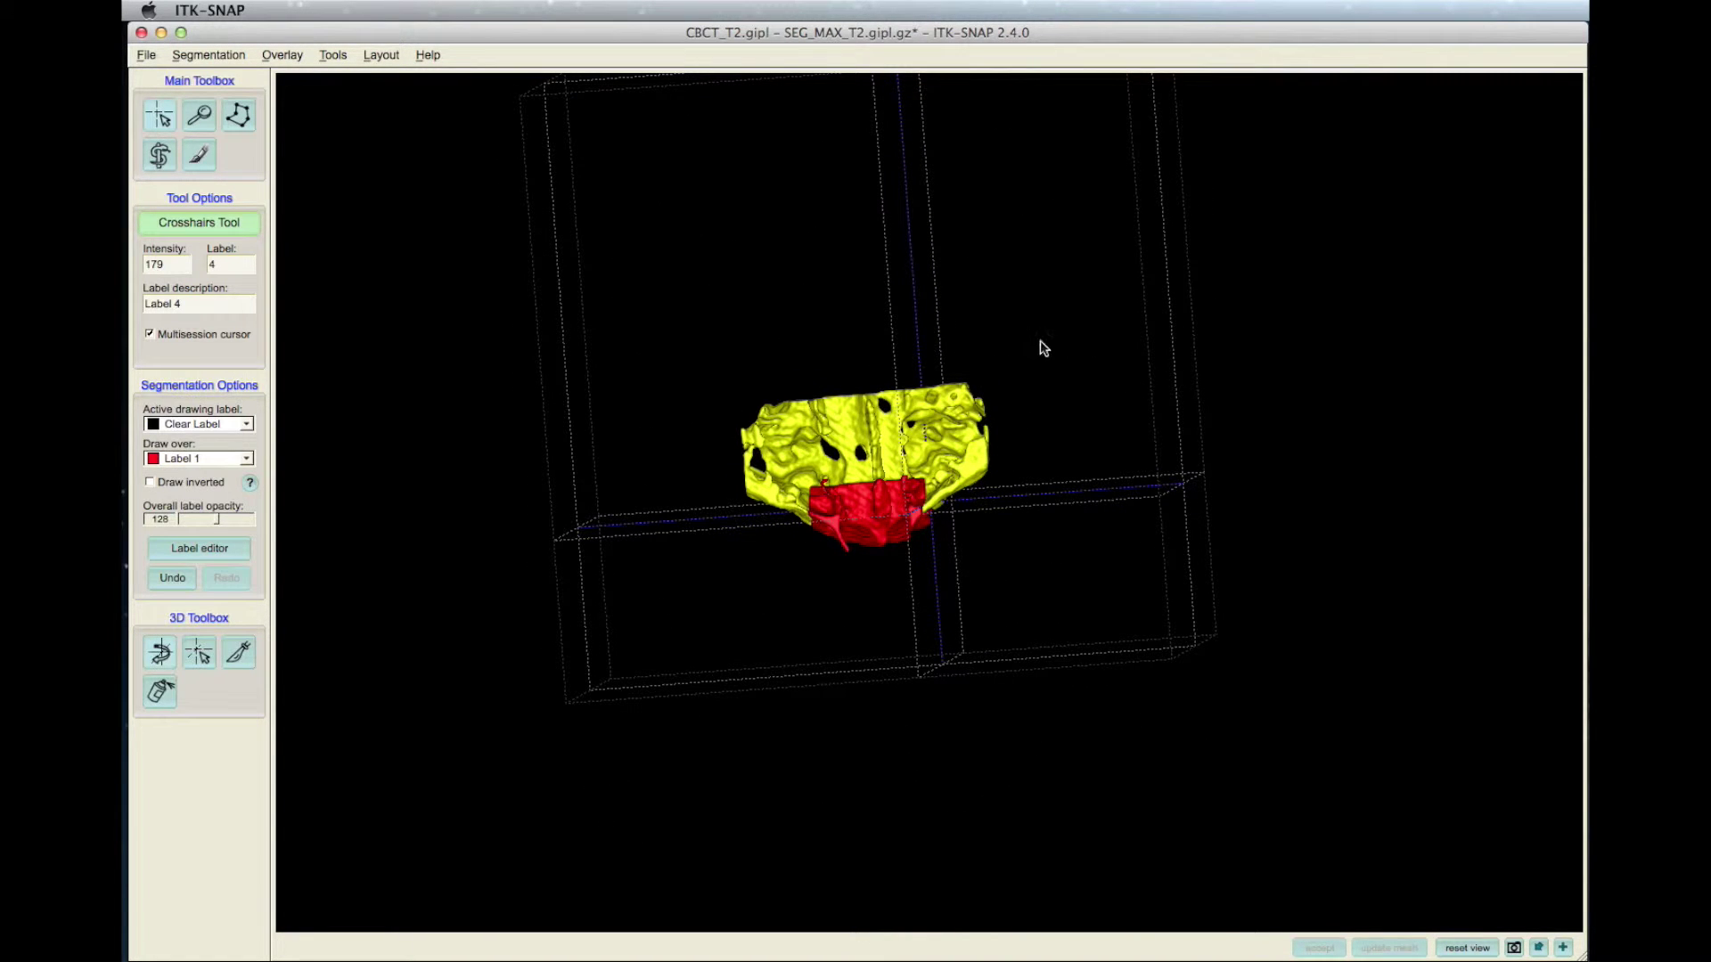
pyautogui.moveTo(703, 351); pyautogui.dragTo(1109, 348)
pyautogui.click(1320, 948)
pyautogui.click(1389, 947)
pyautogui.click(160, 652)
pyautogui.moveTo(730, 499); pyautogui.dragTo(955, 526)
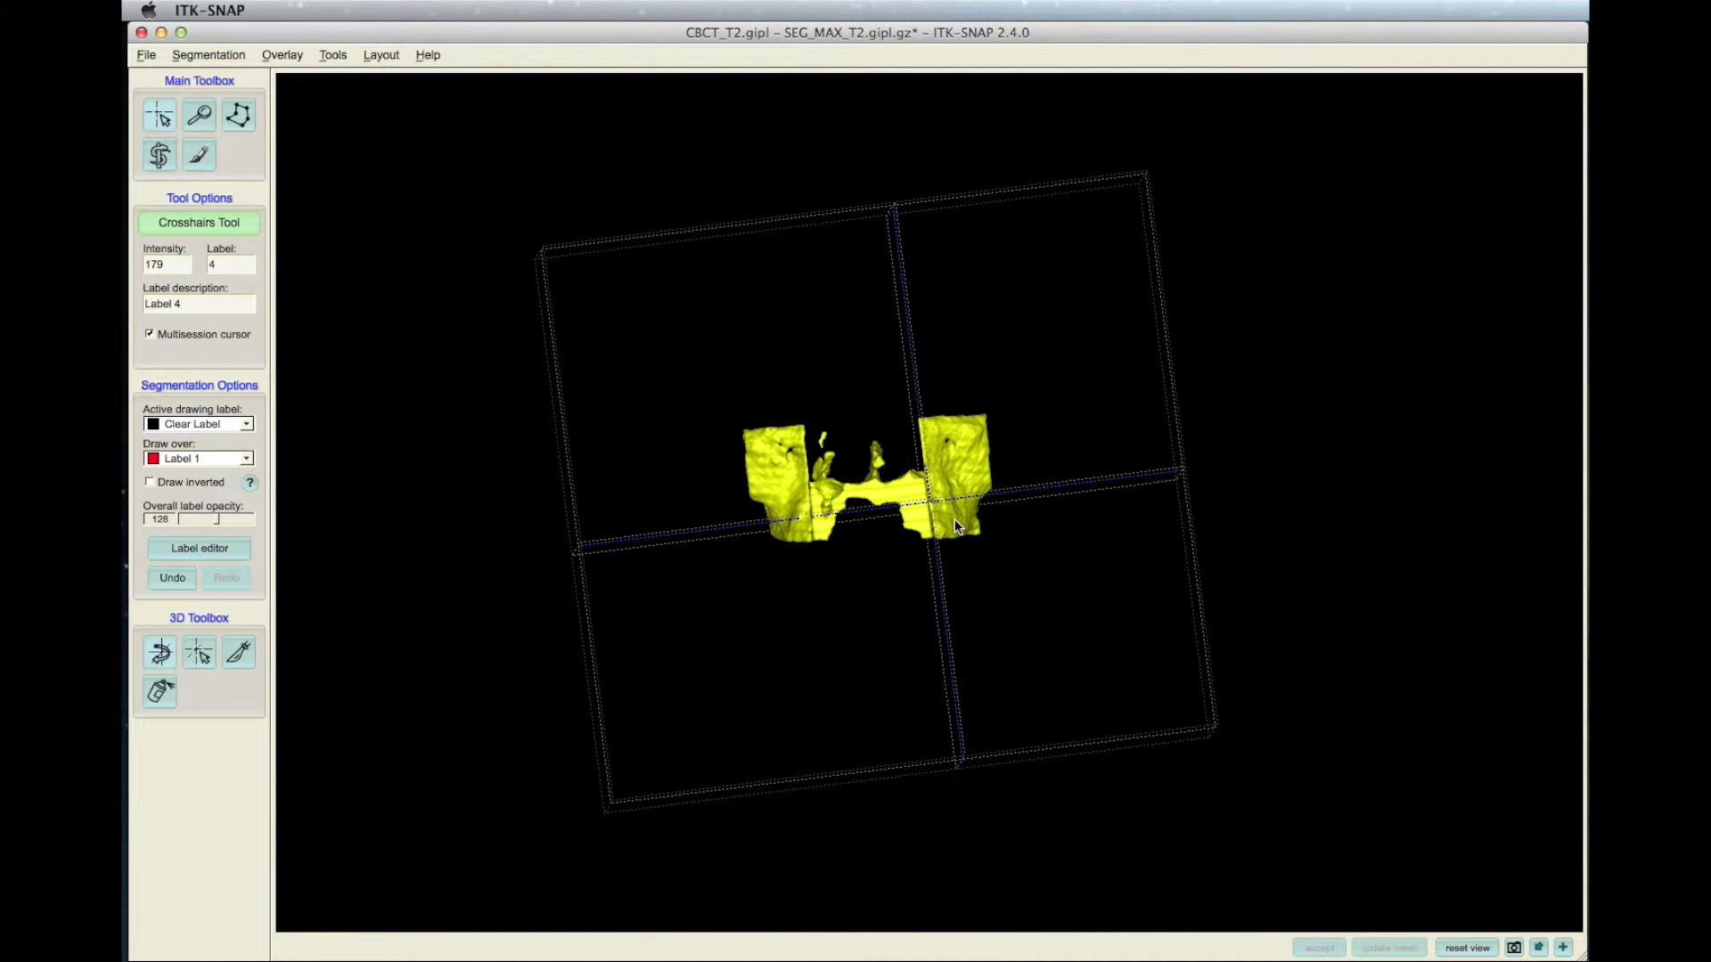
# - Relabel everything medial to a vertical cut through one lateral block, including the opposite block, from Label 4 to Label 1
pyautogui.moveTo(1001, 510); pyautogui.dragTo(783, 580)
pyautogui.moveTo(558, 324); pyautogui.dragTo(952, 489)
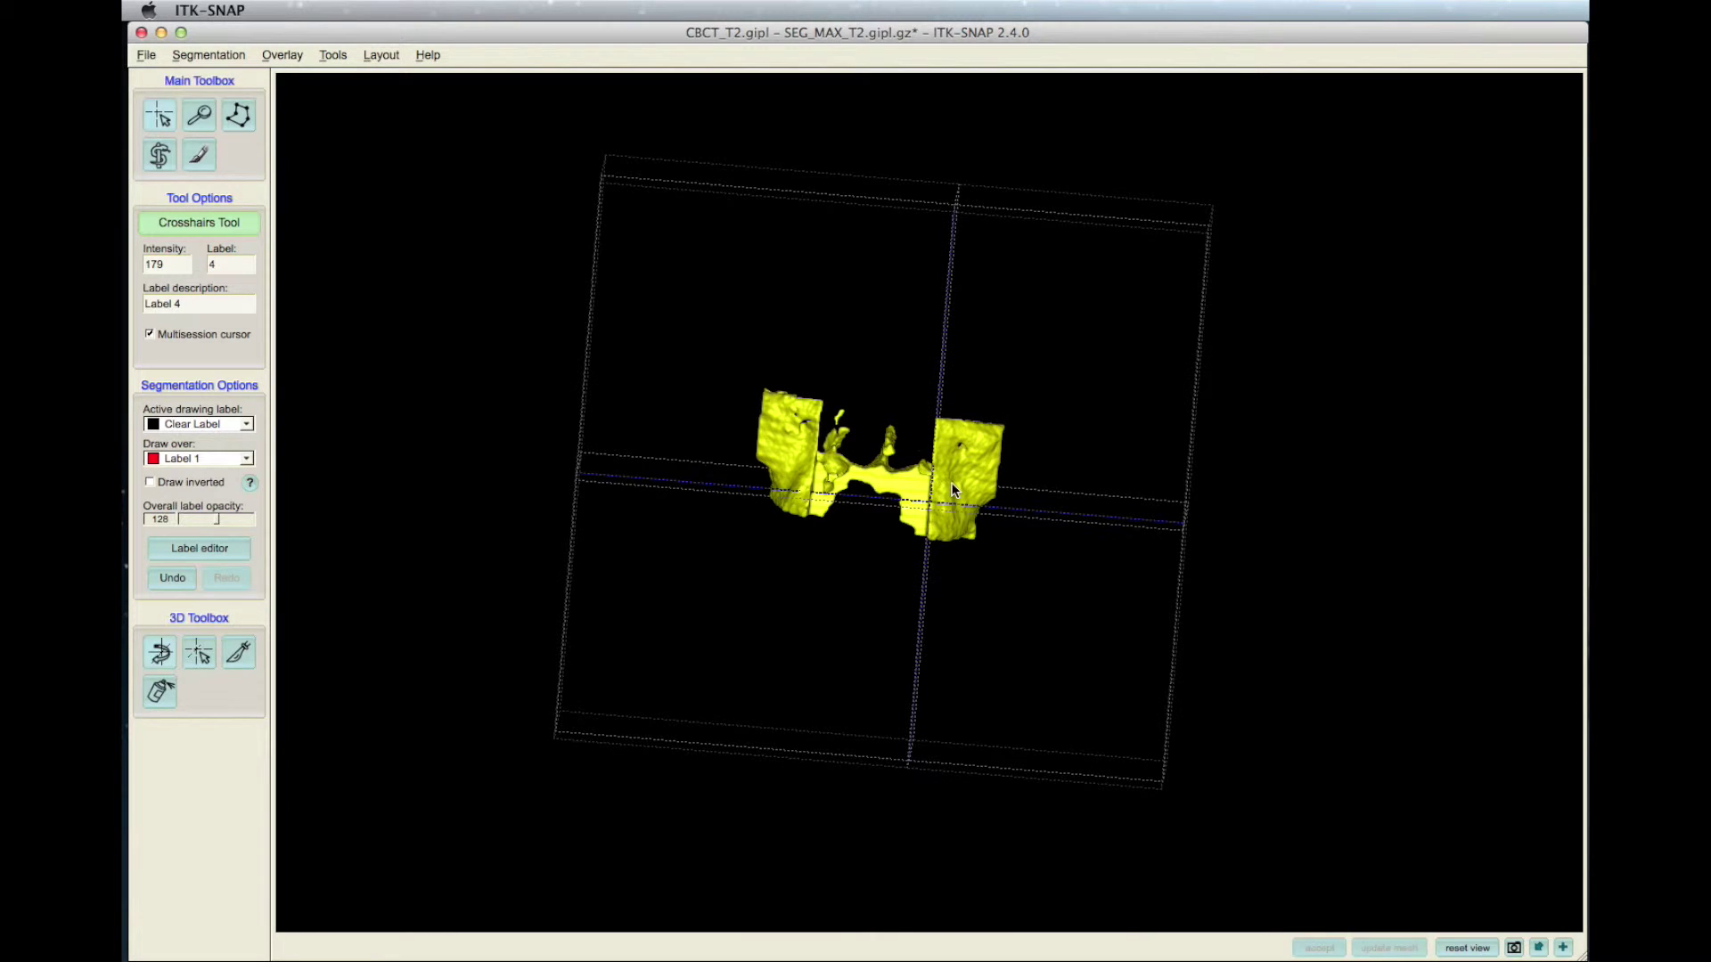
pyautogui.click(248, 425)
pyautogui.click(205, 440)
pyautogui.click(247, 458)
pyautogui.click(200, 504)
pyautogui.moveTo(789, 379); pyautogui.dragTo(838, 524)
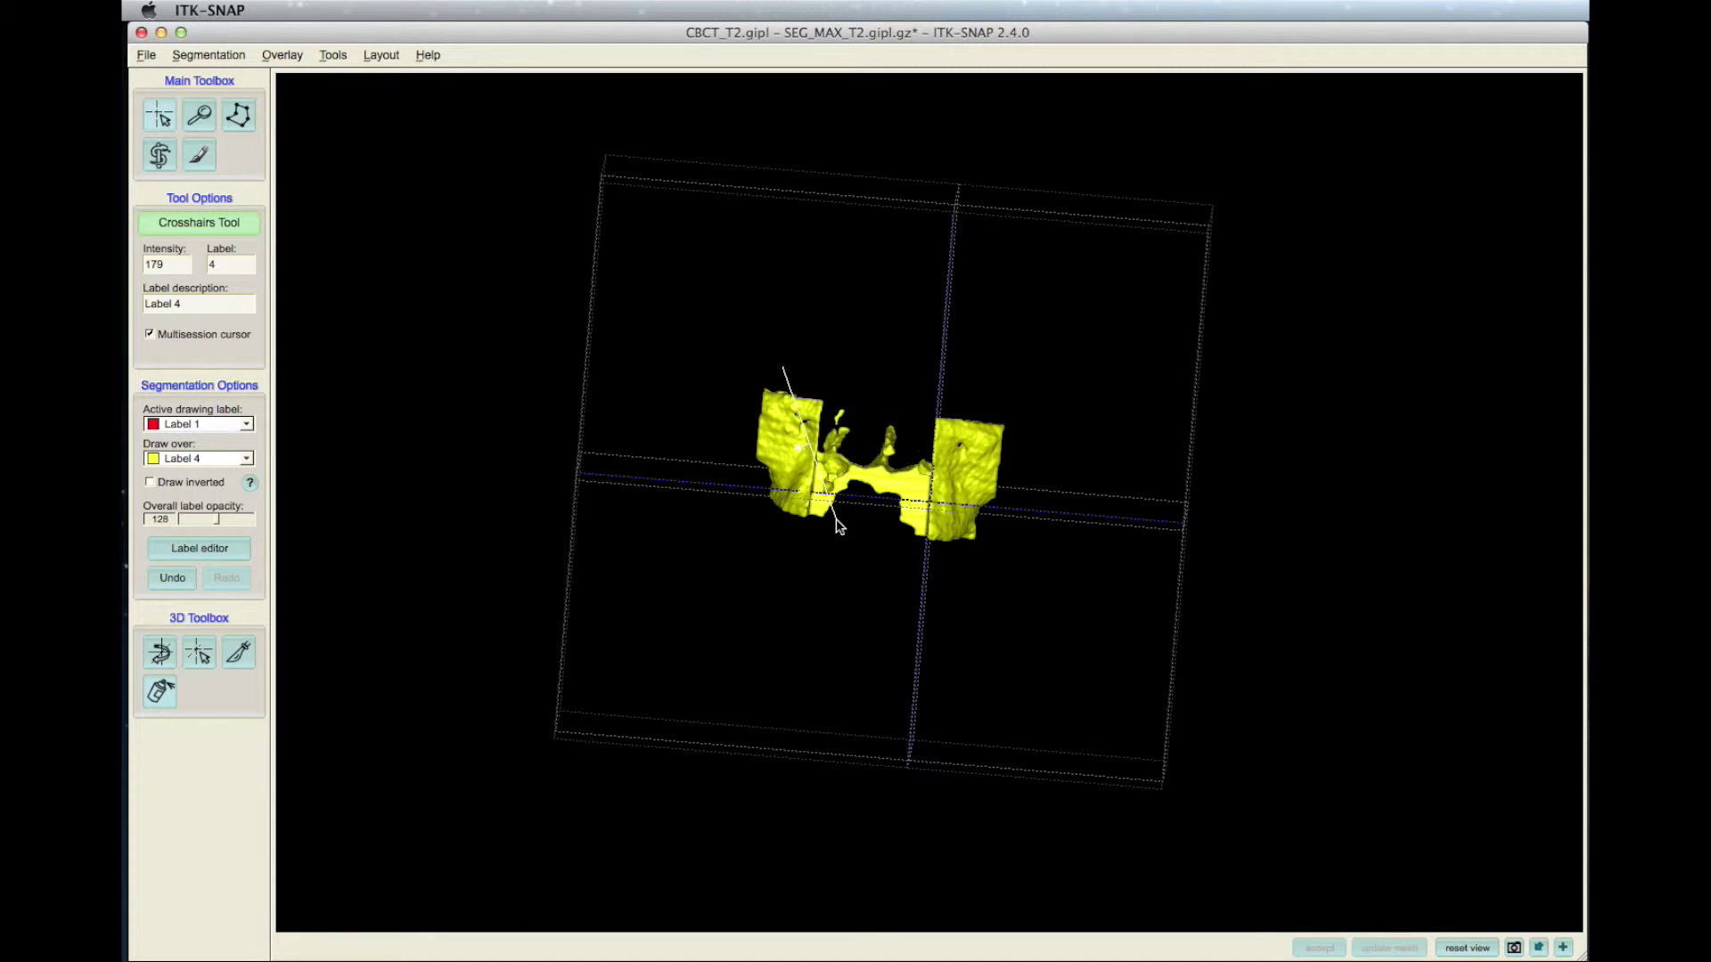
pyautogui.click(160, 653)
pyautogui.moveTo(603, 535); pyautogui.dragTo(793, 504)
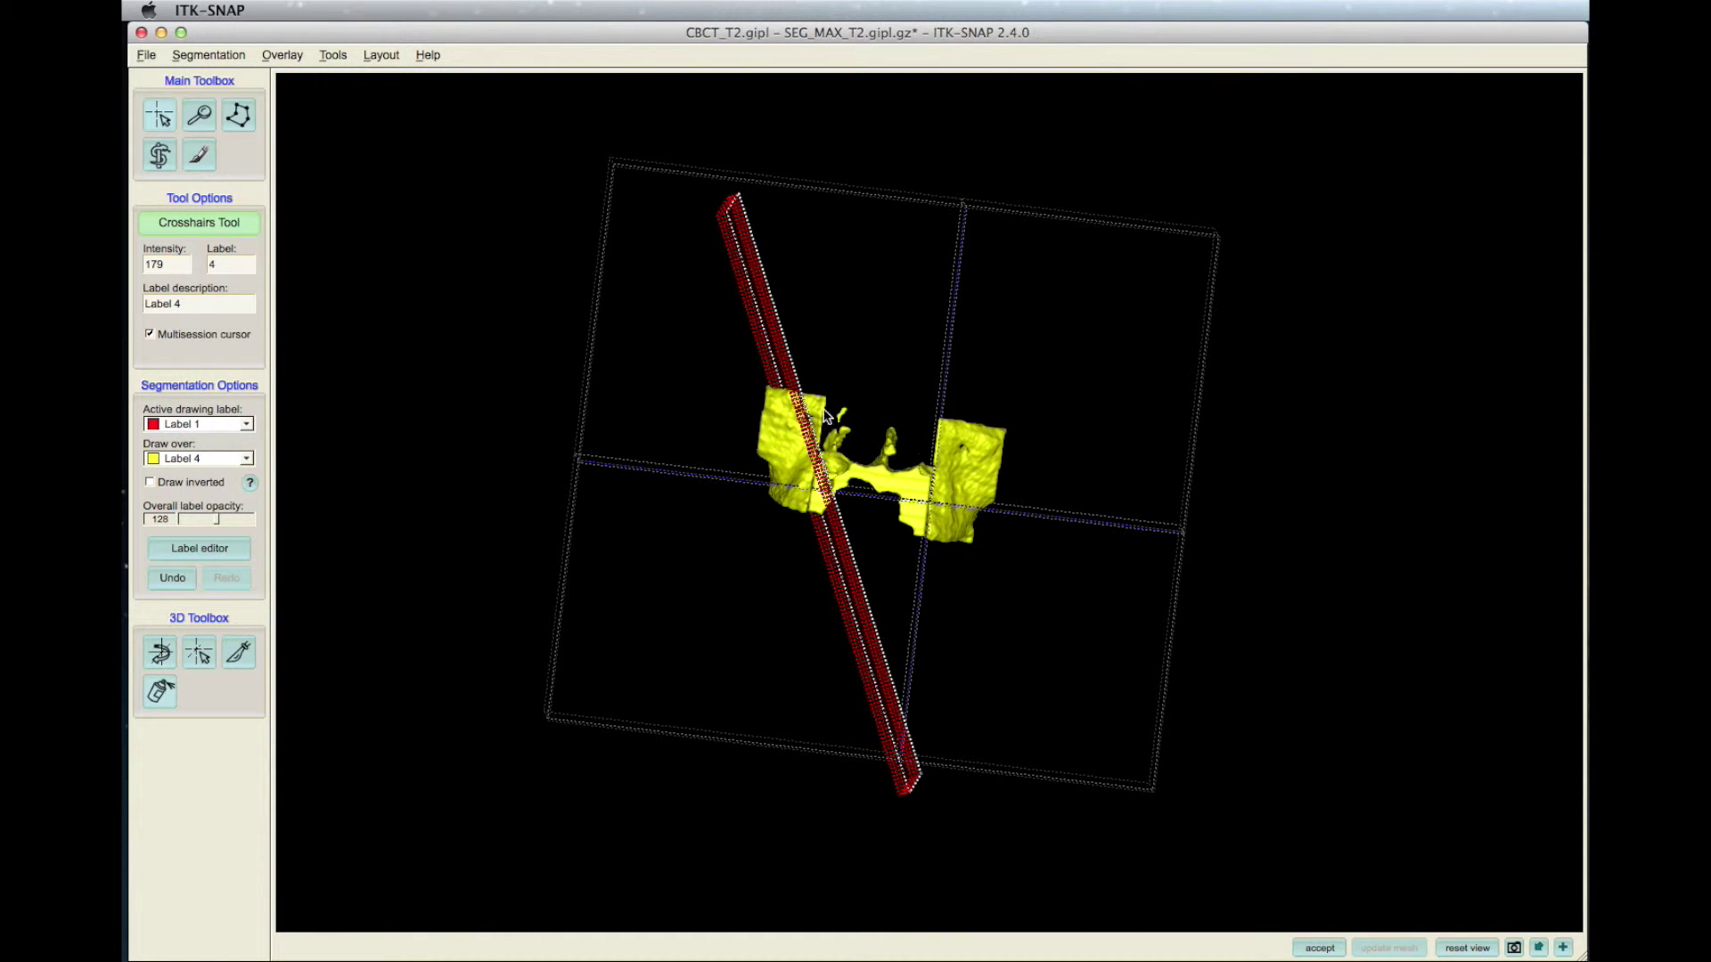
pyautogui.moveTo(818, 356)
pyautogui.mouseDown()
pyautogui.moveTo(796, 543)
pyautogui.moveTo(820, 357)
pyautogui.mouseUp()
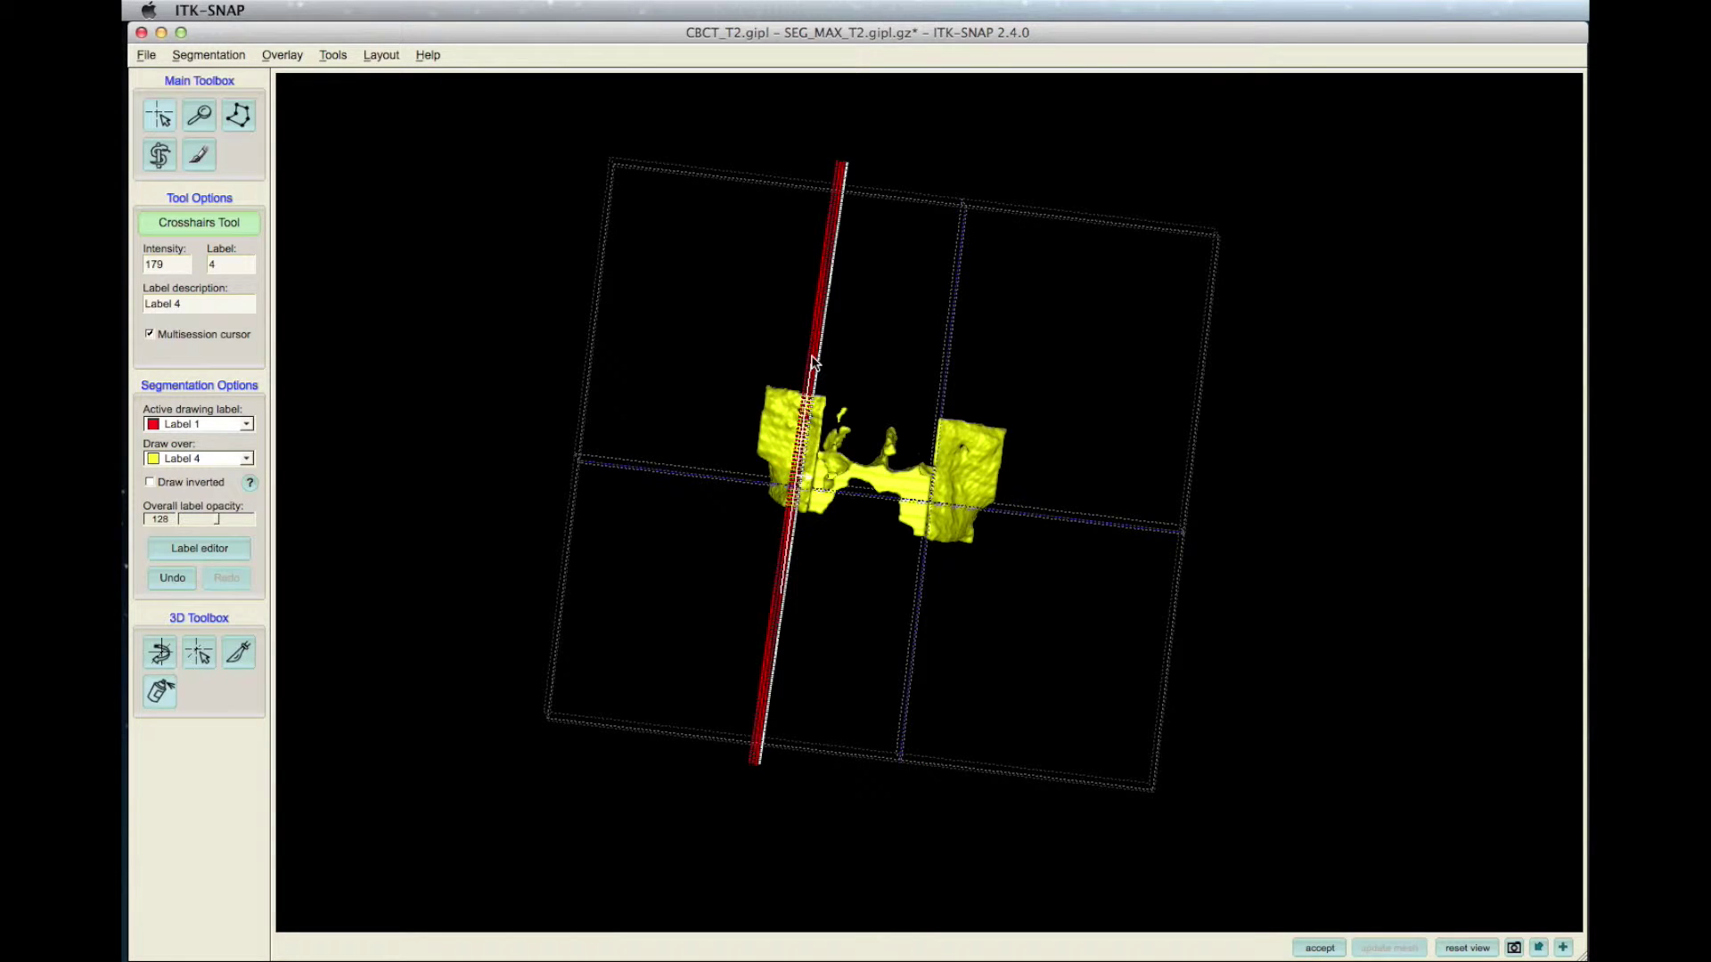
pyautogui.click(1319, 948)
pyautogui.moveTo(570, 624); pyautogui.dragTo(1132, 441)
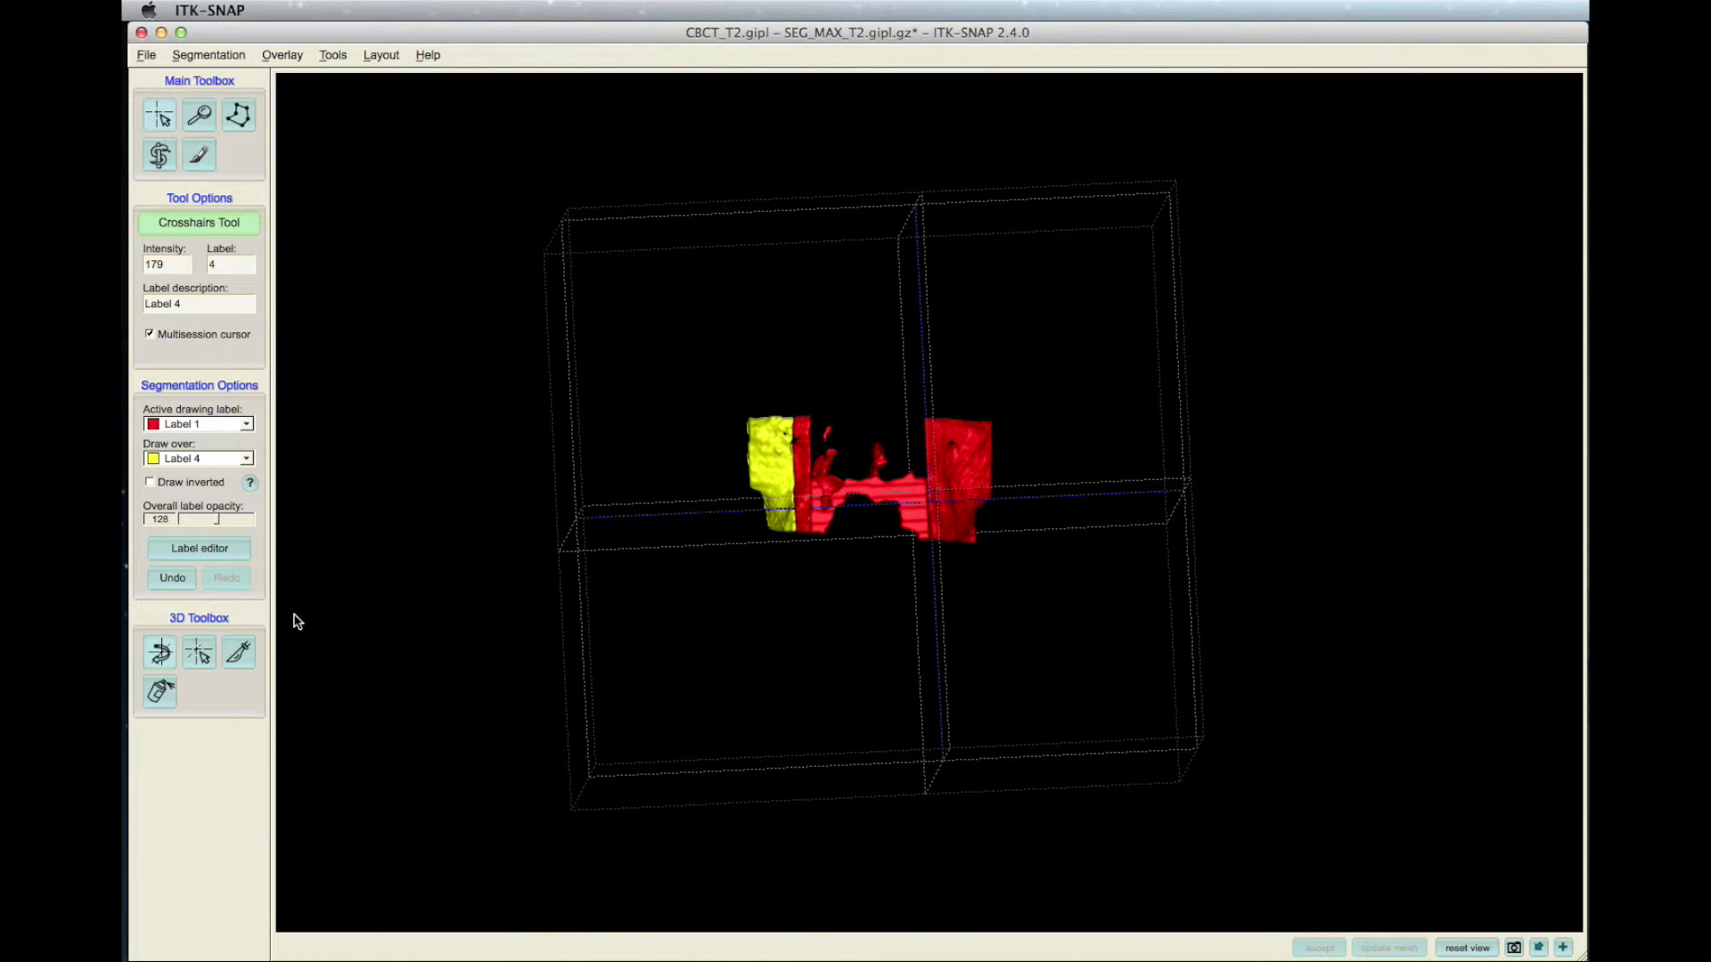
# - Try to relabel everything medial to a vertical scalpel cut through the lateral Label 1 block with Label 2, drawing over Label 4
pyautogui.click(248, 430)
pyautogui.click(223, 440)
pyautogui.click(943, 392)
pyautogui.click(951, 595)
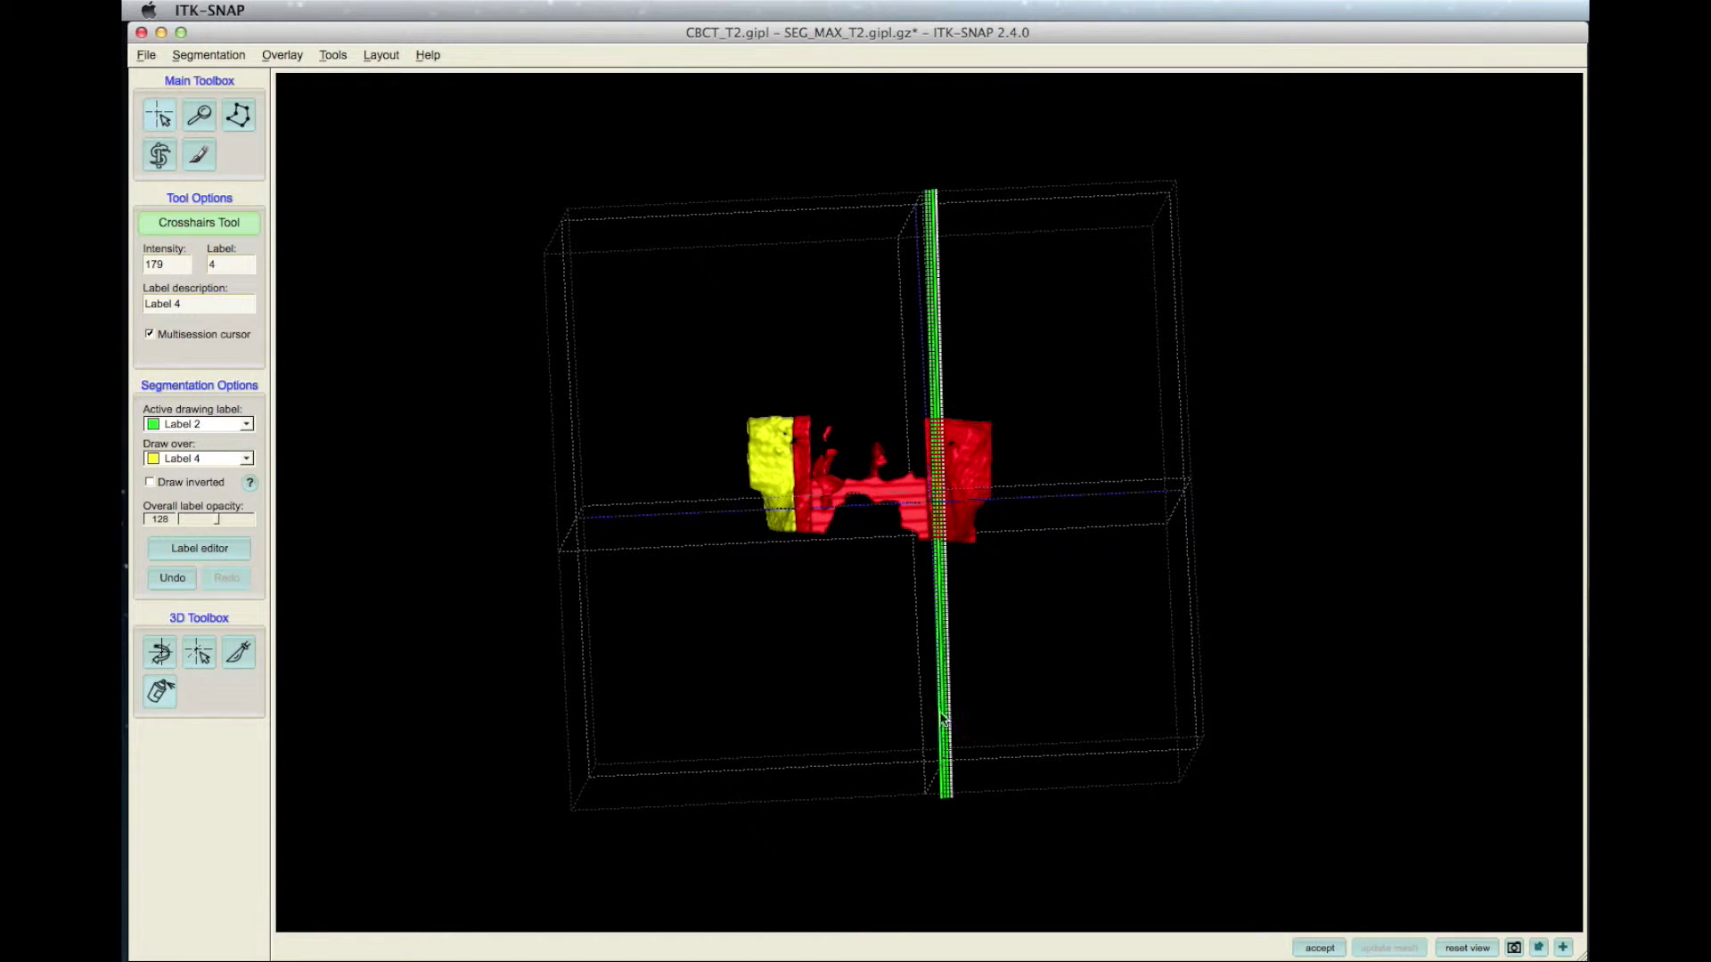
pyautogui.click(1318, 948)
pyautogui.click(828, 564)
pyautogui.click(167, 581)
# - Relabel everything medial to a vertical scalpel cut through the lateral block from Label 1 to Label 2 in the frontal view
pyautogui.click(247, 458)
pyautogui.click(191, 413)
pyautogui.click(1389, 949)
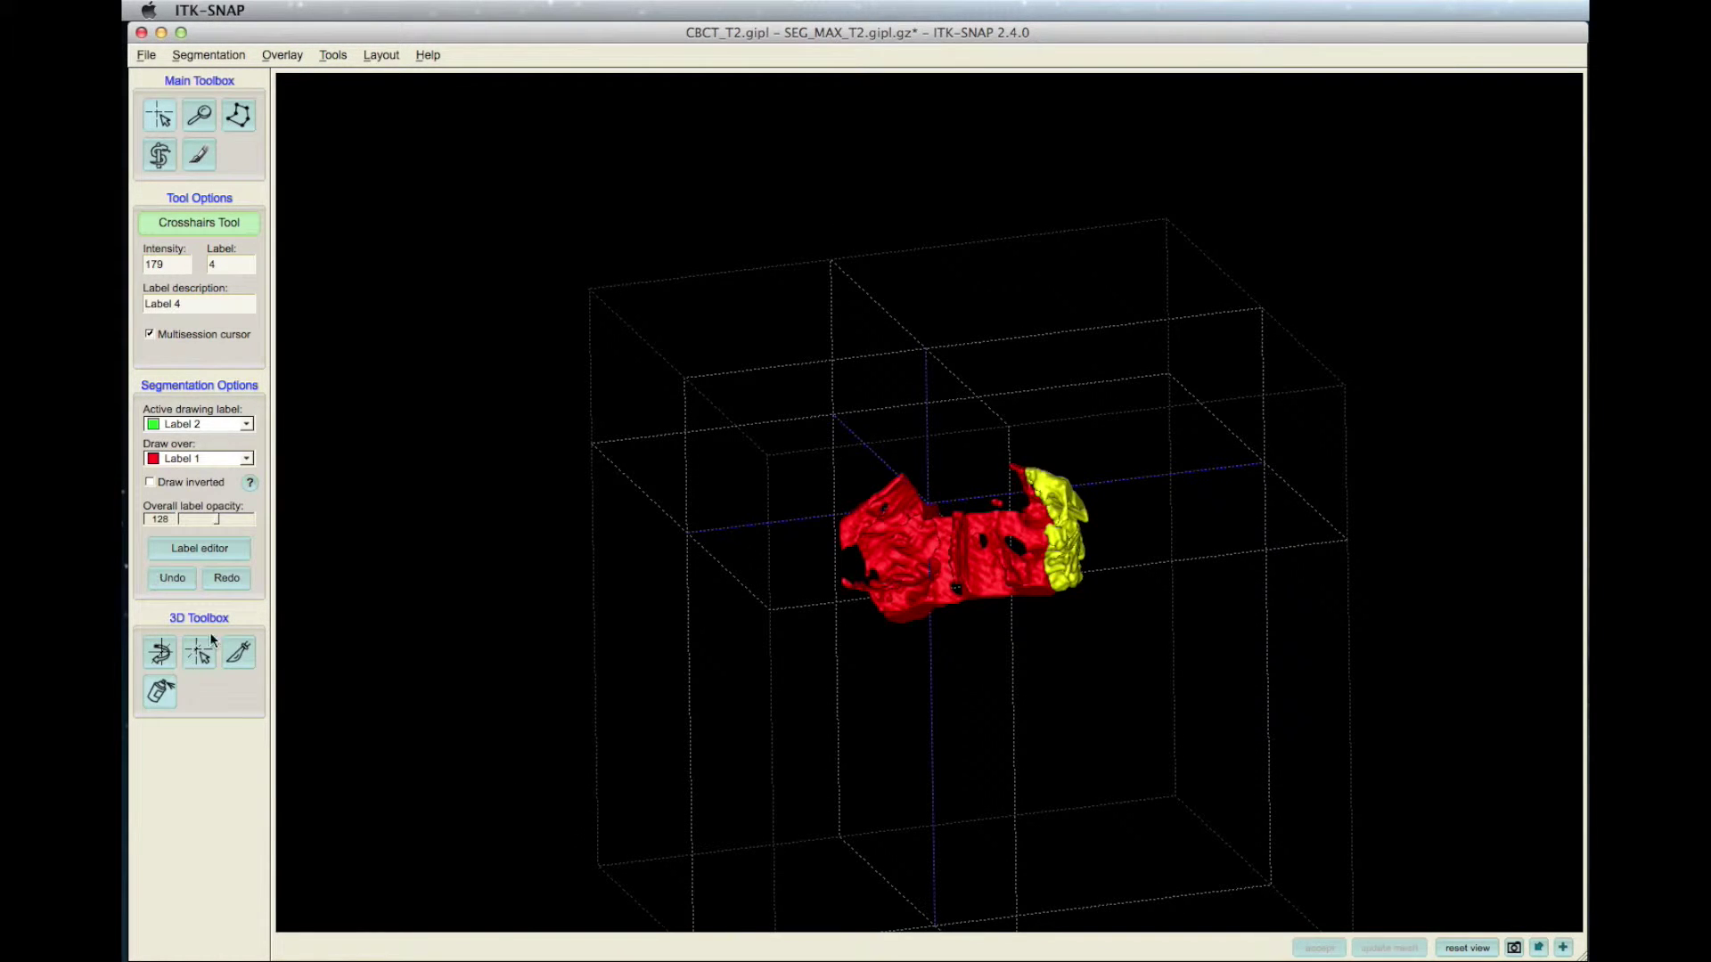
pyautogui.moveTo(620, 624); pyautogui.dragTo(897, 649)
pyautogui.click(236, 658)
pyautogui.moveTo(948, 399); pyautogui.dragTo(952, 560)
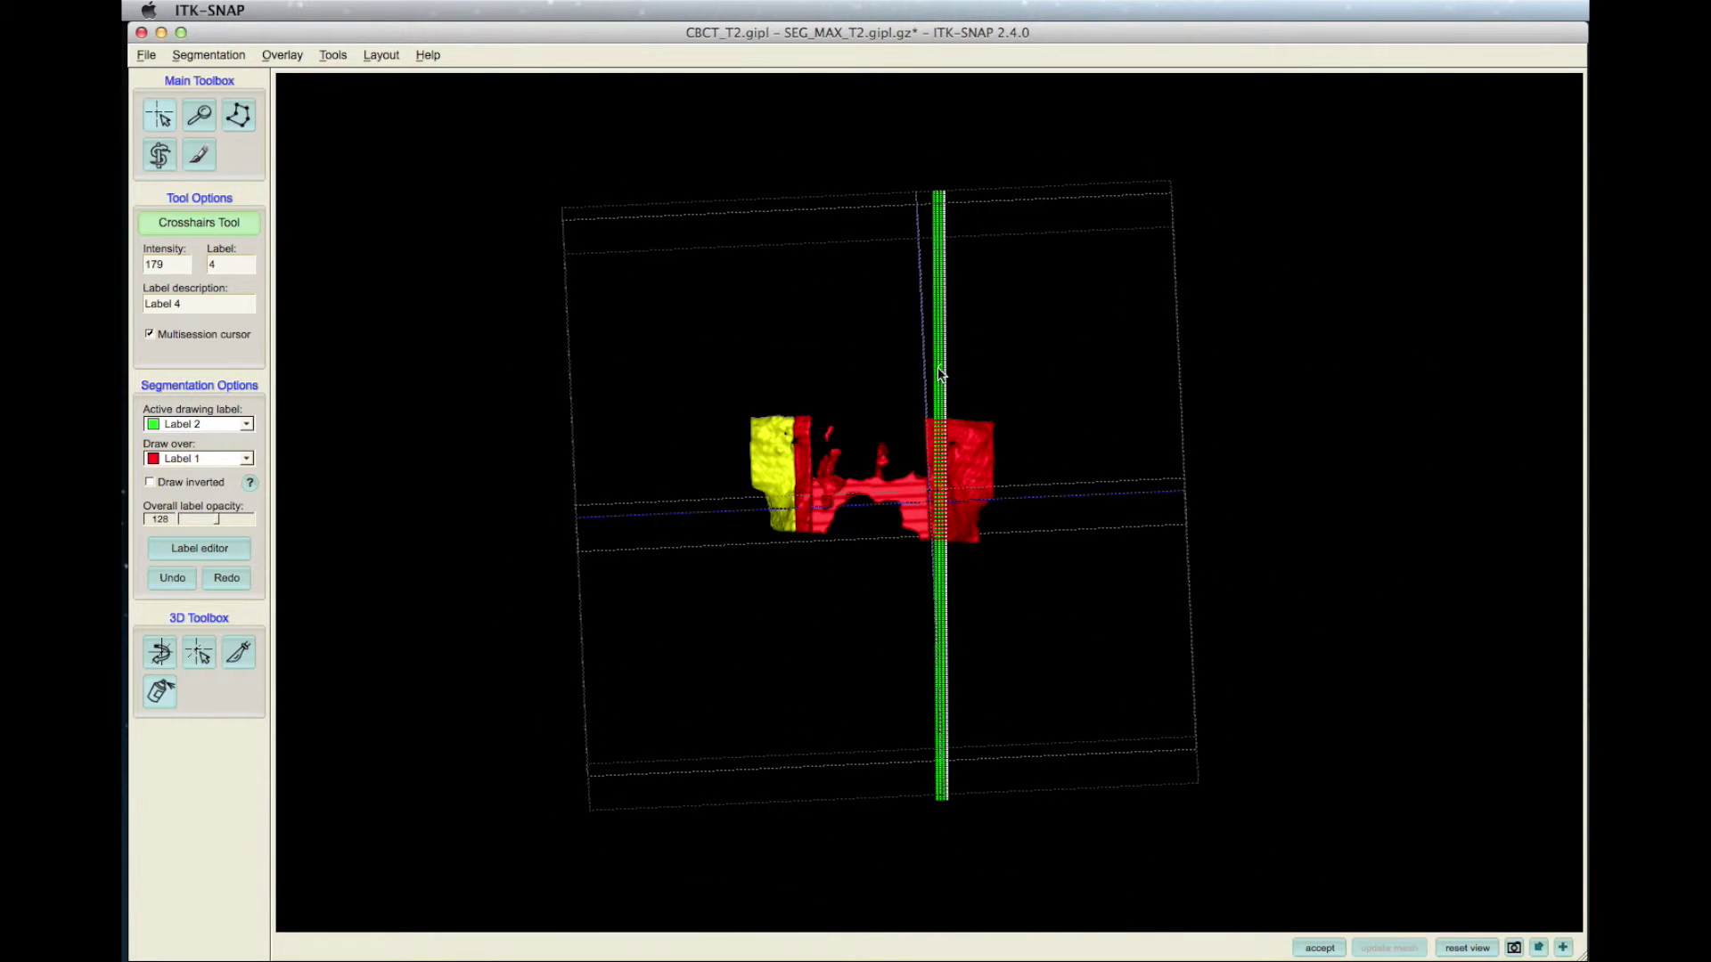
pyautogui.moveTo(936, 367); pyautogui.dragTo(935, 571)
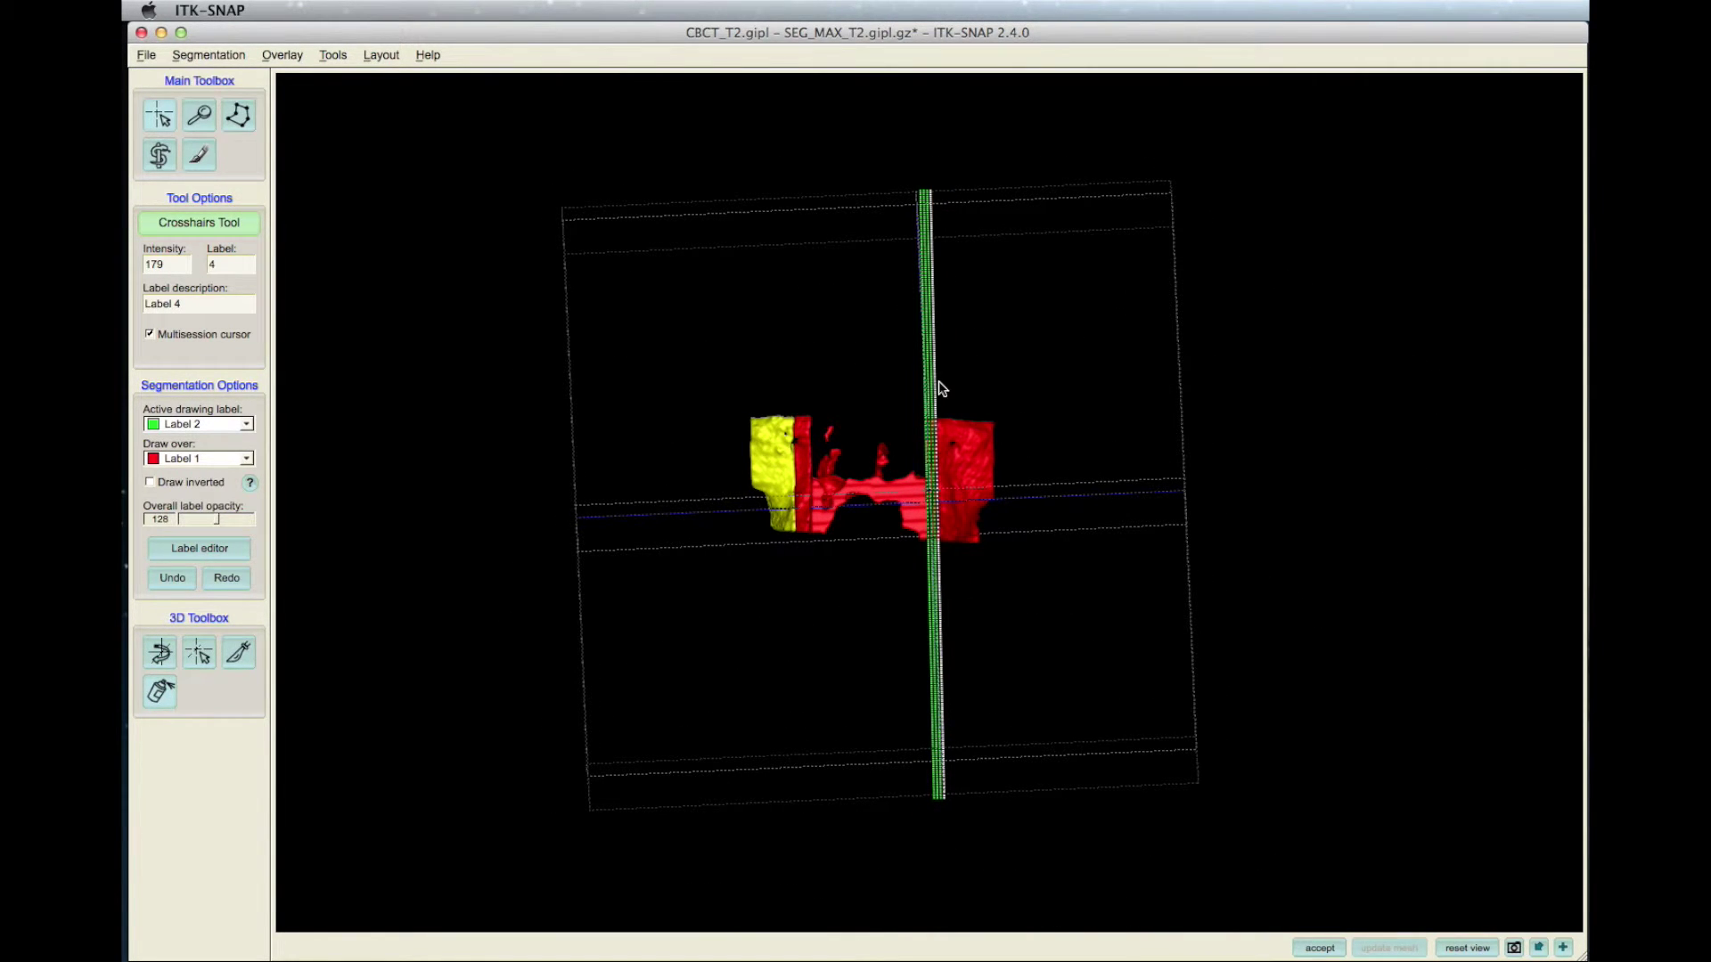
pyautogui.click(1320, 947)
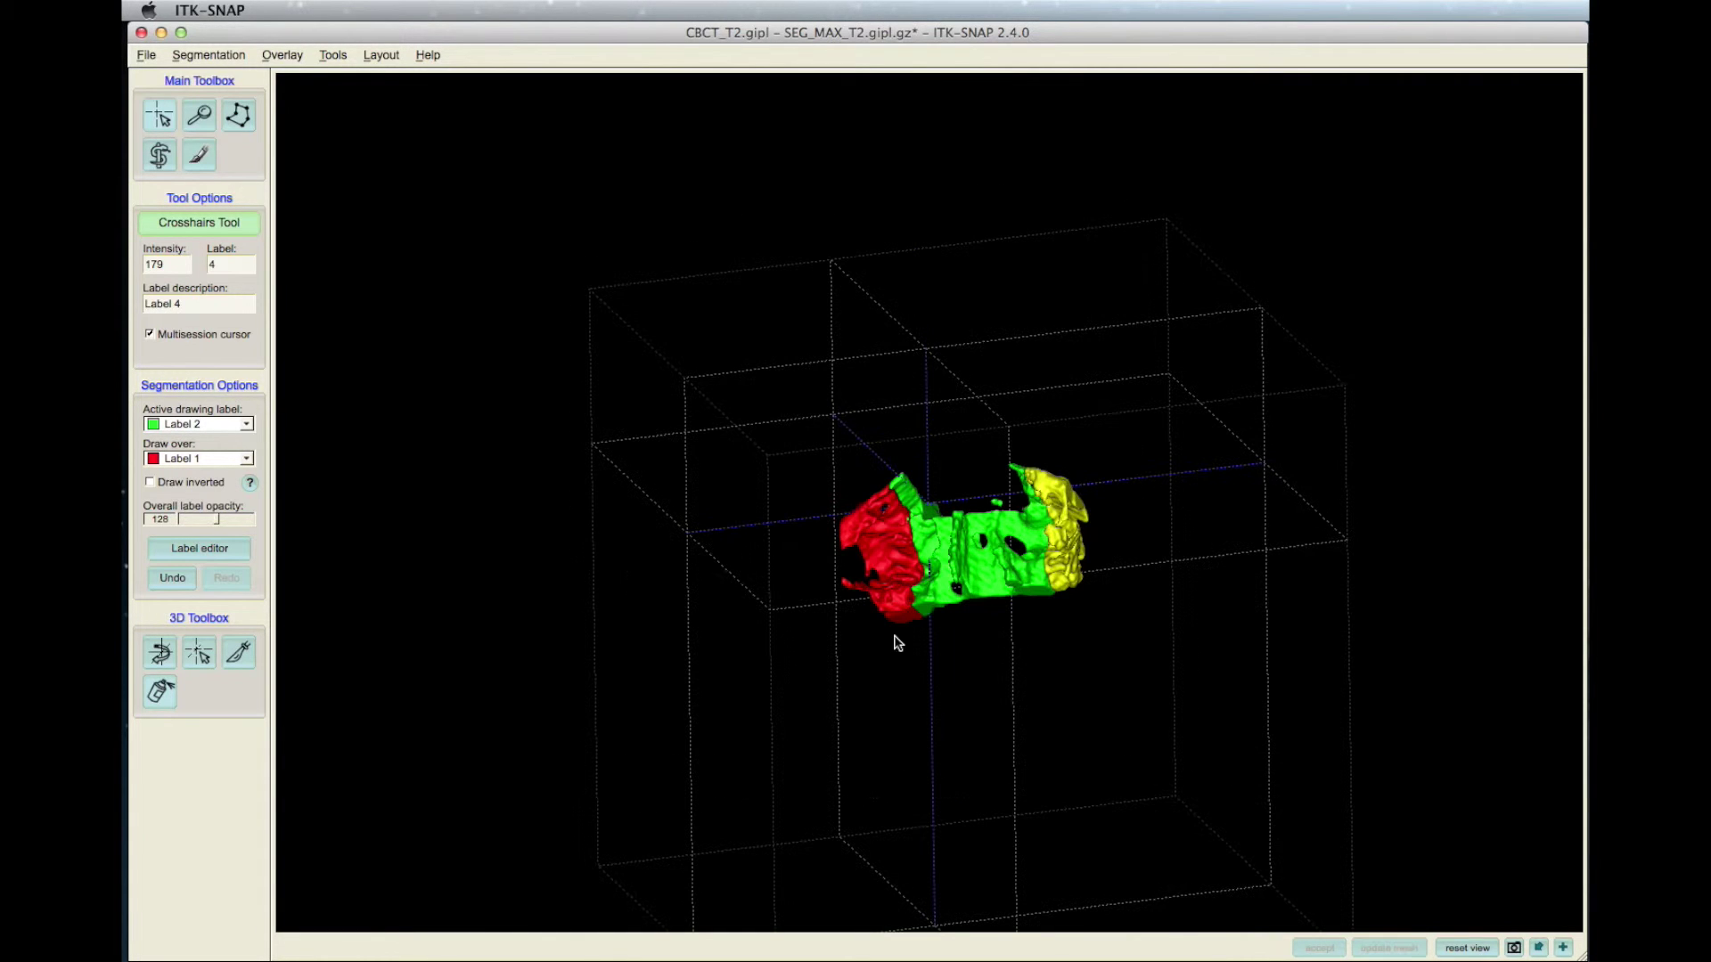
# - Relabel the part of the Label 2 region below a horizontal frontal cut to Label 4 and update the mesh
pyautogui.moveTo(541, 642); pyautogui.dragTo(926, 337)
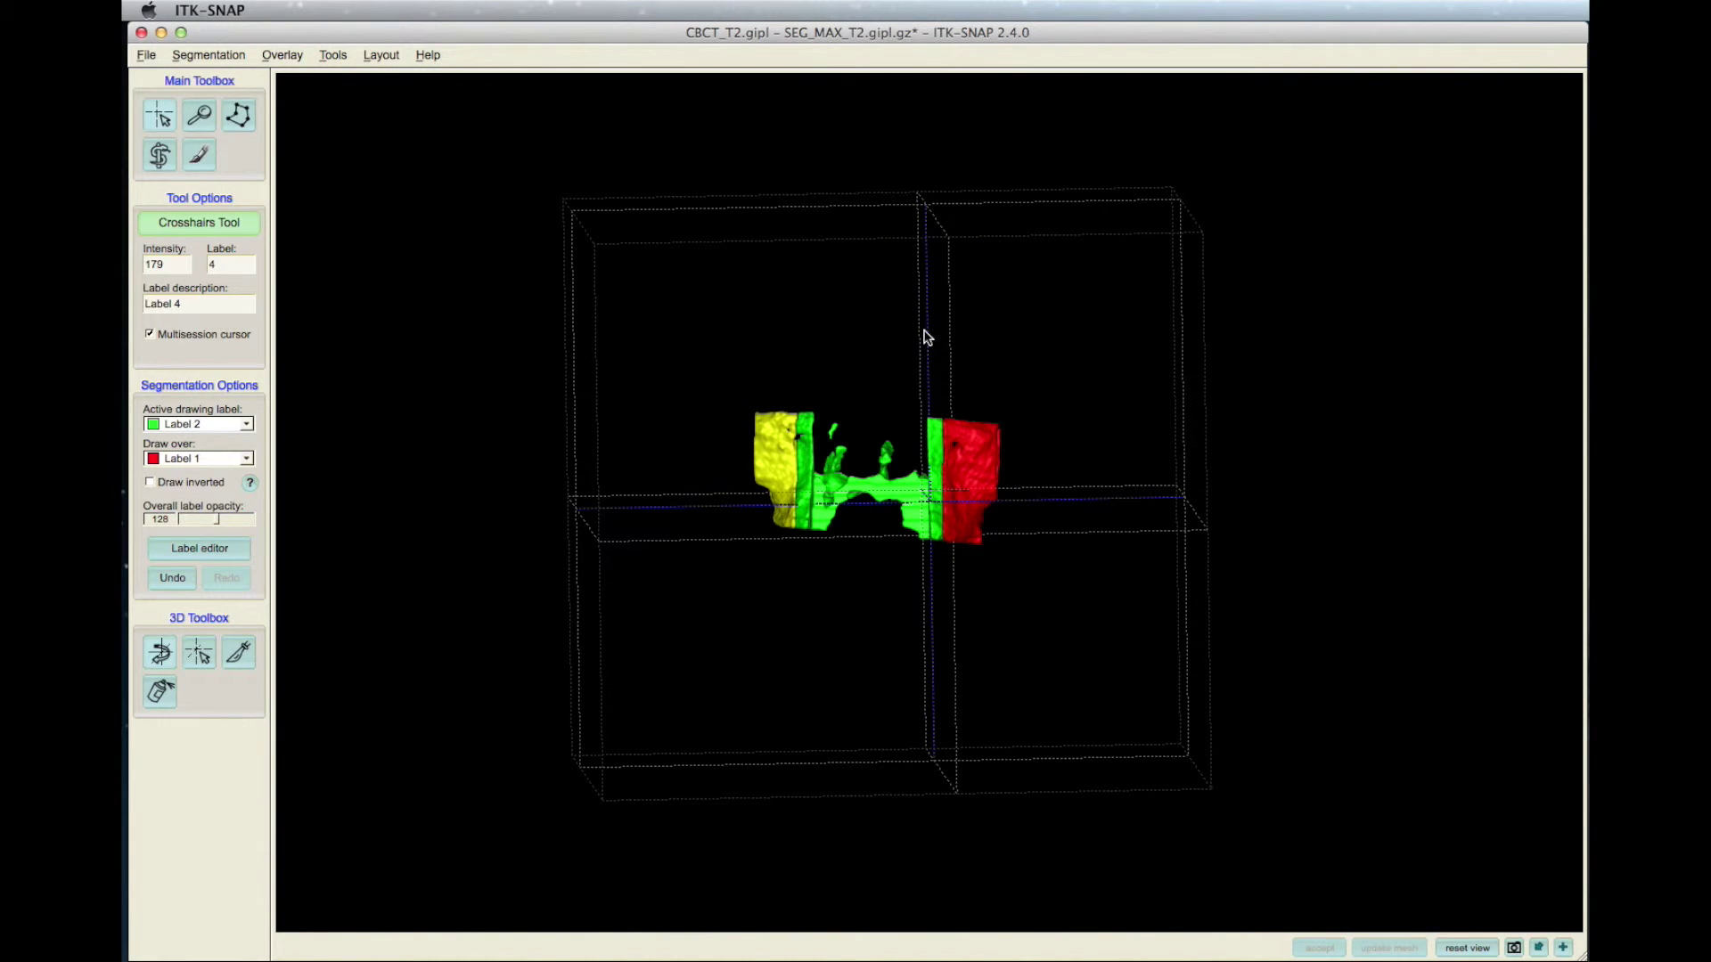
pyautogui.click(247, 433)
pyautogui.click(207, 455)
pyautogui.click(248, 460)
pyautogui.click(234, 470)
pyautogui.moveTo(711, 482); pyautogui.dragTo(1094, 484)
pyautogui.click(1379, 950)
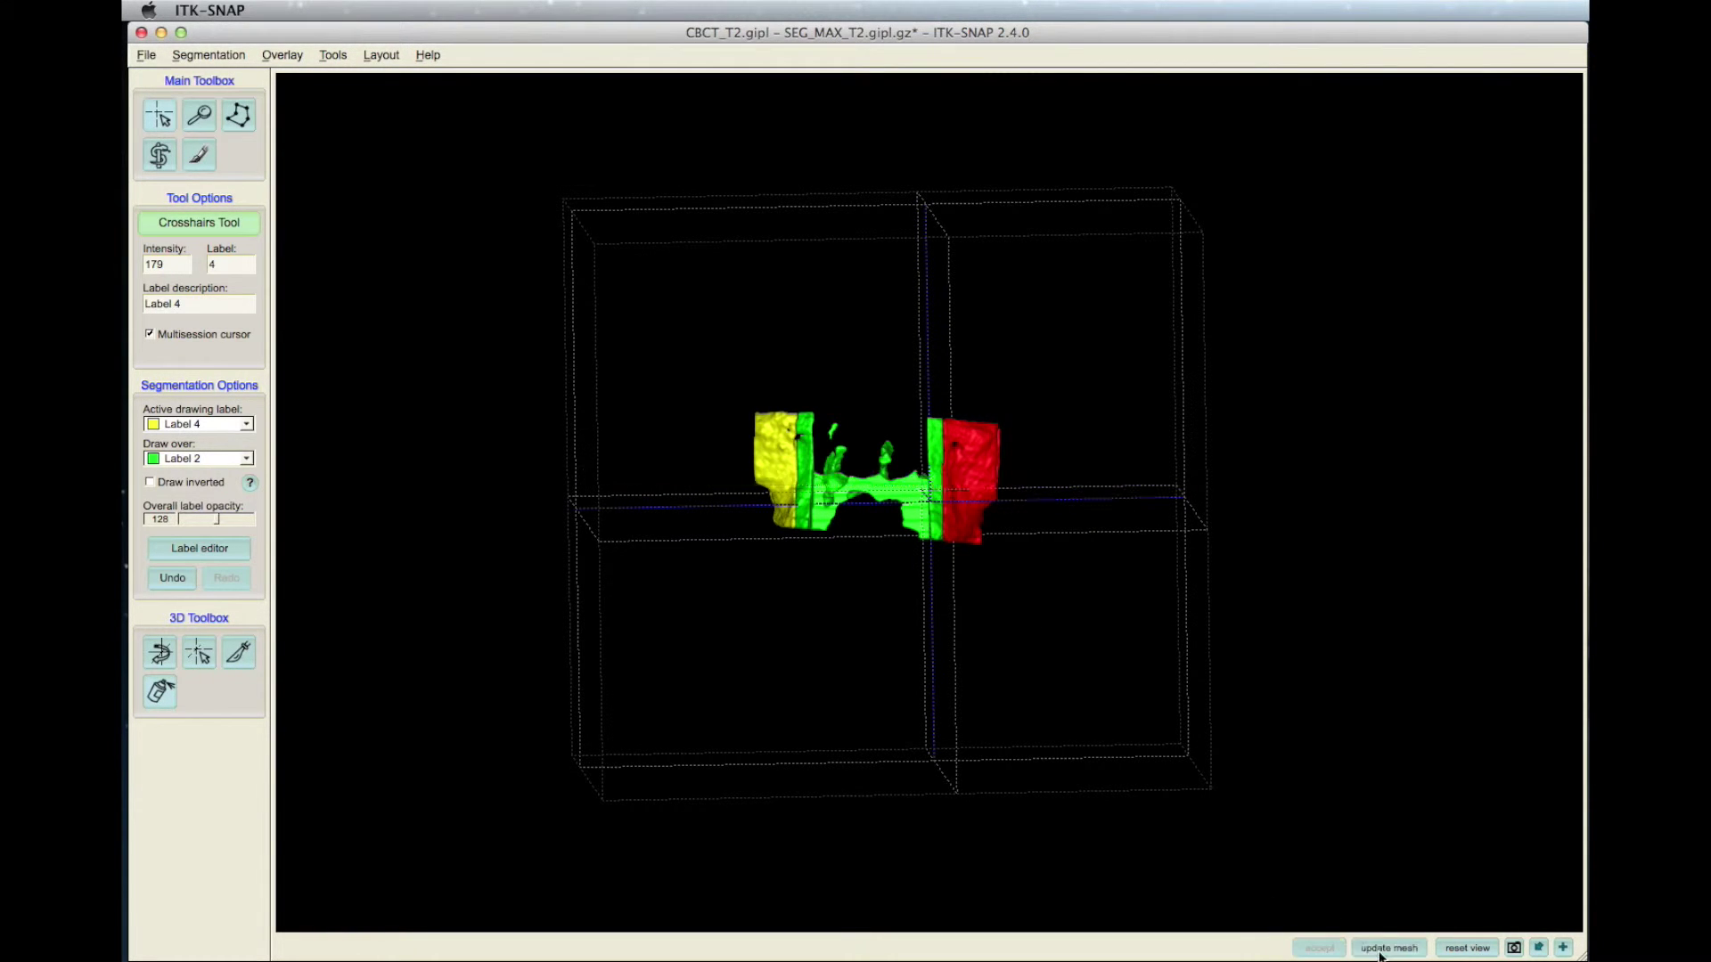
# - Relabel the remaining Label 2 areas in front of the posterior projections to Label 4 with a cut perpendicular to the front-to-back direction
pyautogui.moveTo(1247, 758); pyautogui.dragTo(1004, 625)
pyautogui.click(162, 656)
pyautogui.moveTo(936, 534); pyautogui.dragTo(573, 489)
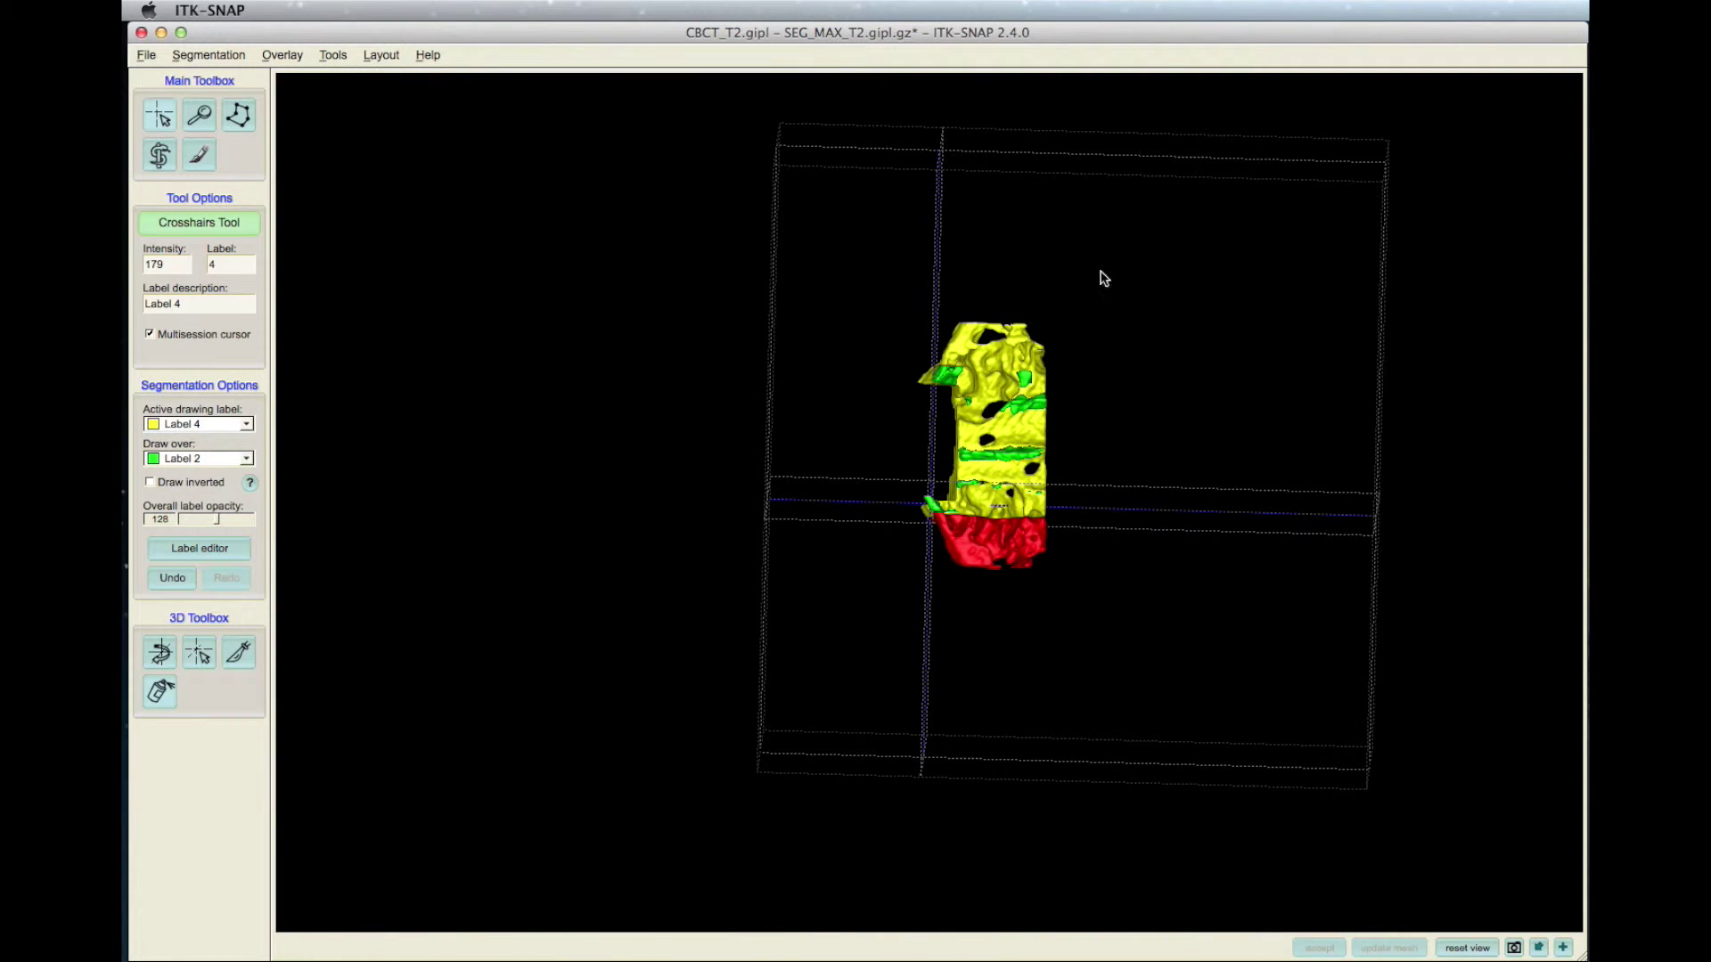
pyautogui.moveTo(967, 343); pyautogui.dragTo(954, 565)
pyautogui.moveTo(976, 328); pyautogui.dragTo(972, 308)
pyautogui.click(1318, 948)
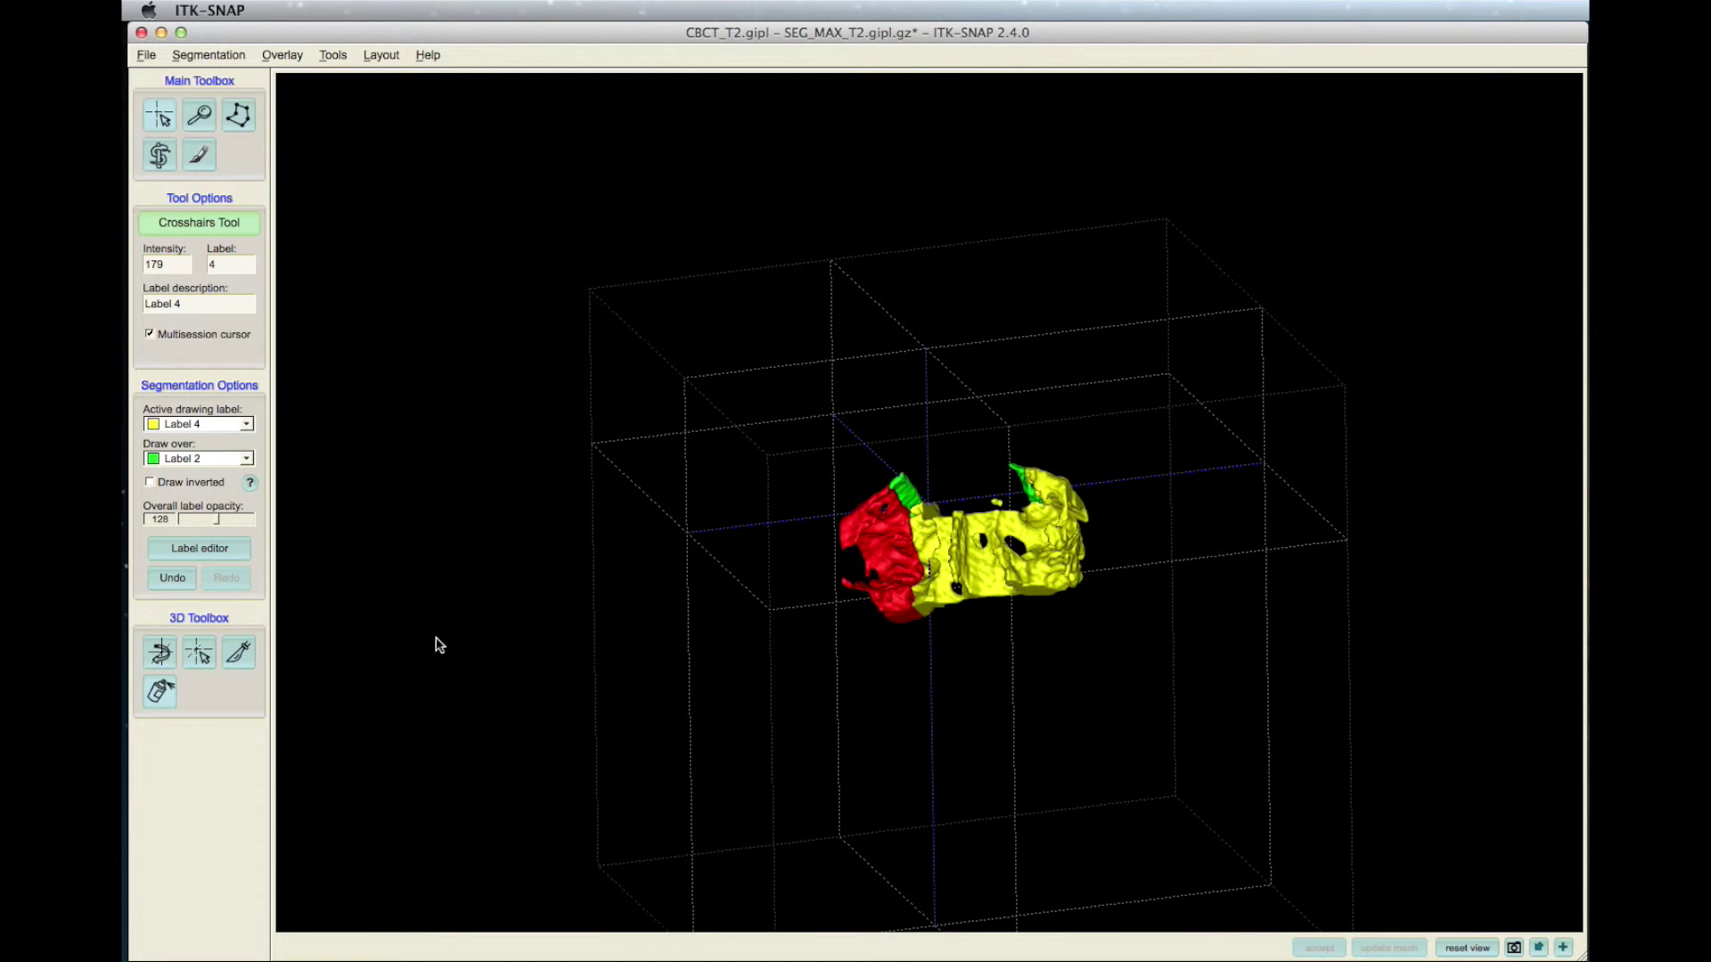
# - Relabel the whole lateral Label 1 block to Label 4 with a scalpel cut drawing over Label 1
pyautogui.moveTo(869, 560); pyautogui.dragTo(1088, 638)
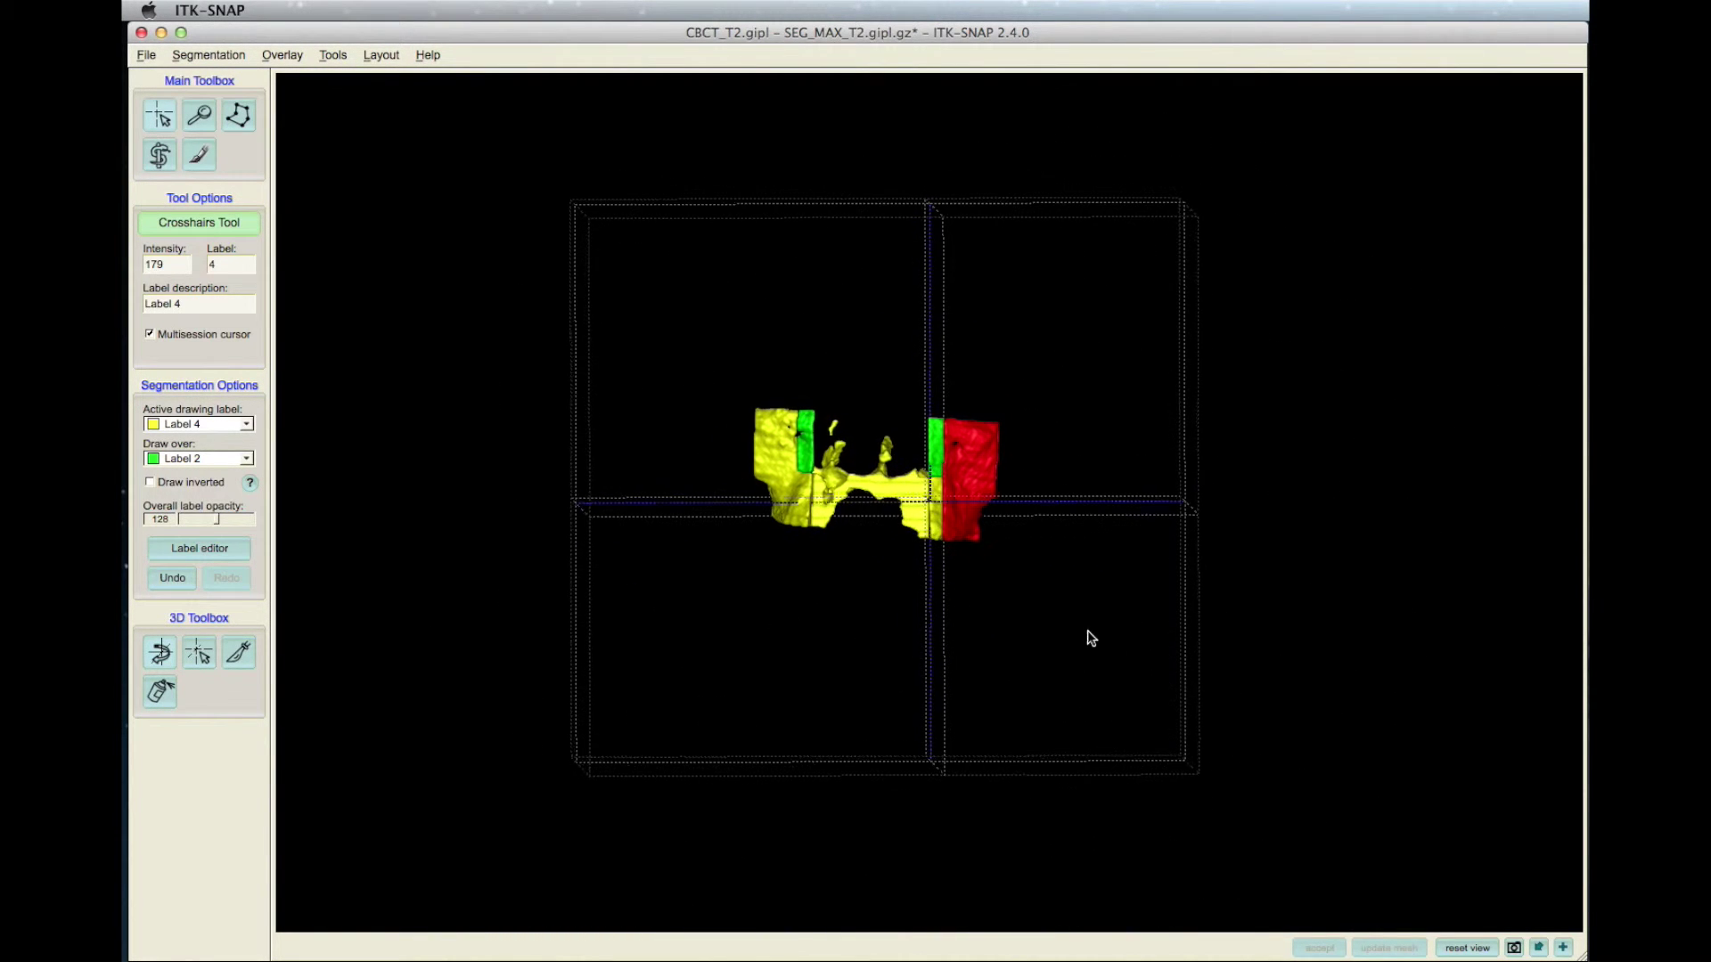
pyautogui.click(247, 458)
pyautogui.click(191, 443)
pyautogui.click(238, 652)
pyautogui.moveTo(688, 393)
pyautogui.mouseDown()
pyautogui.moveTo(691, 592)
pyautogui.moveTo(973, 330)
pyautogui.mouseUp()
pyautogui.click(1320, 948)
# - Make two more scalpel cuts with Label 4 over Label 2 to absorb leftover Label 2 fragments, updating the mesh after each
pyautogui.moveTo(493, 776); pyautogui.dragTo(1000, 502)
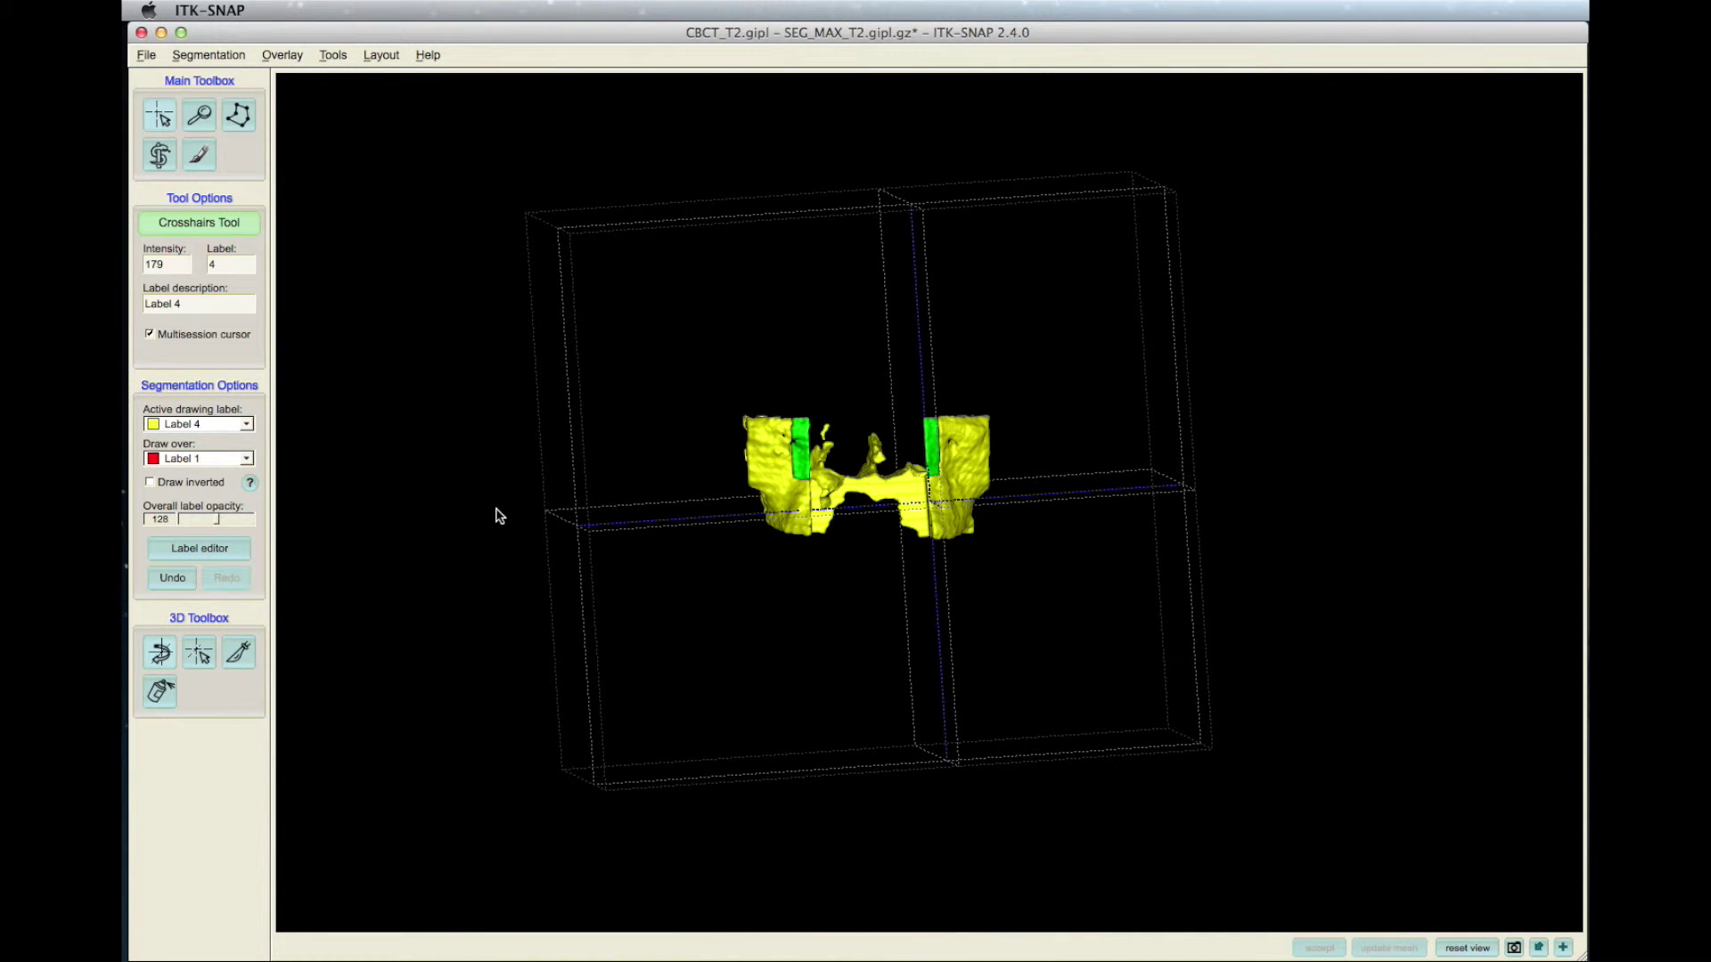
pyautogui.click(247, 459)
pyautogui.click(192, 475)
pyautogui.moveTo(901, 489); pyautogui.dragTo(907, 503)
pyautogui.click(1320, 947)
pyautogui.click(1387, 948)
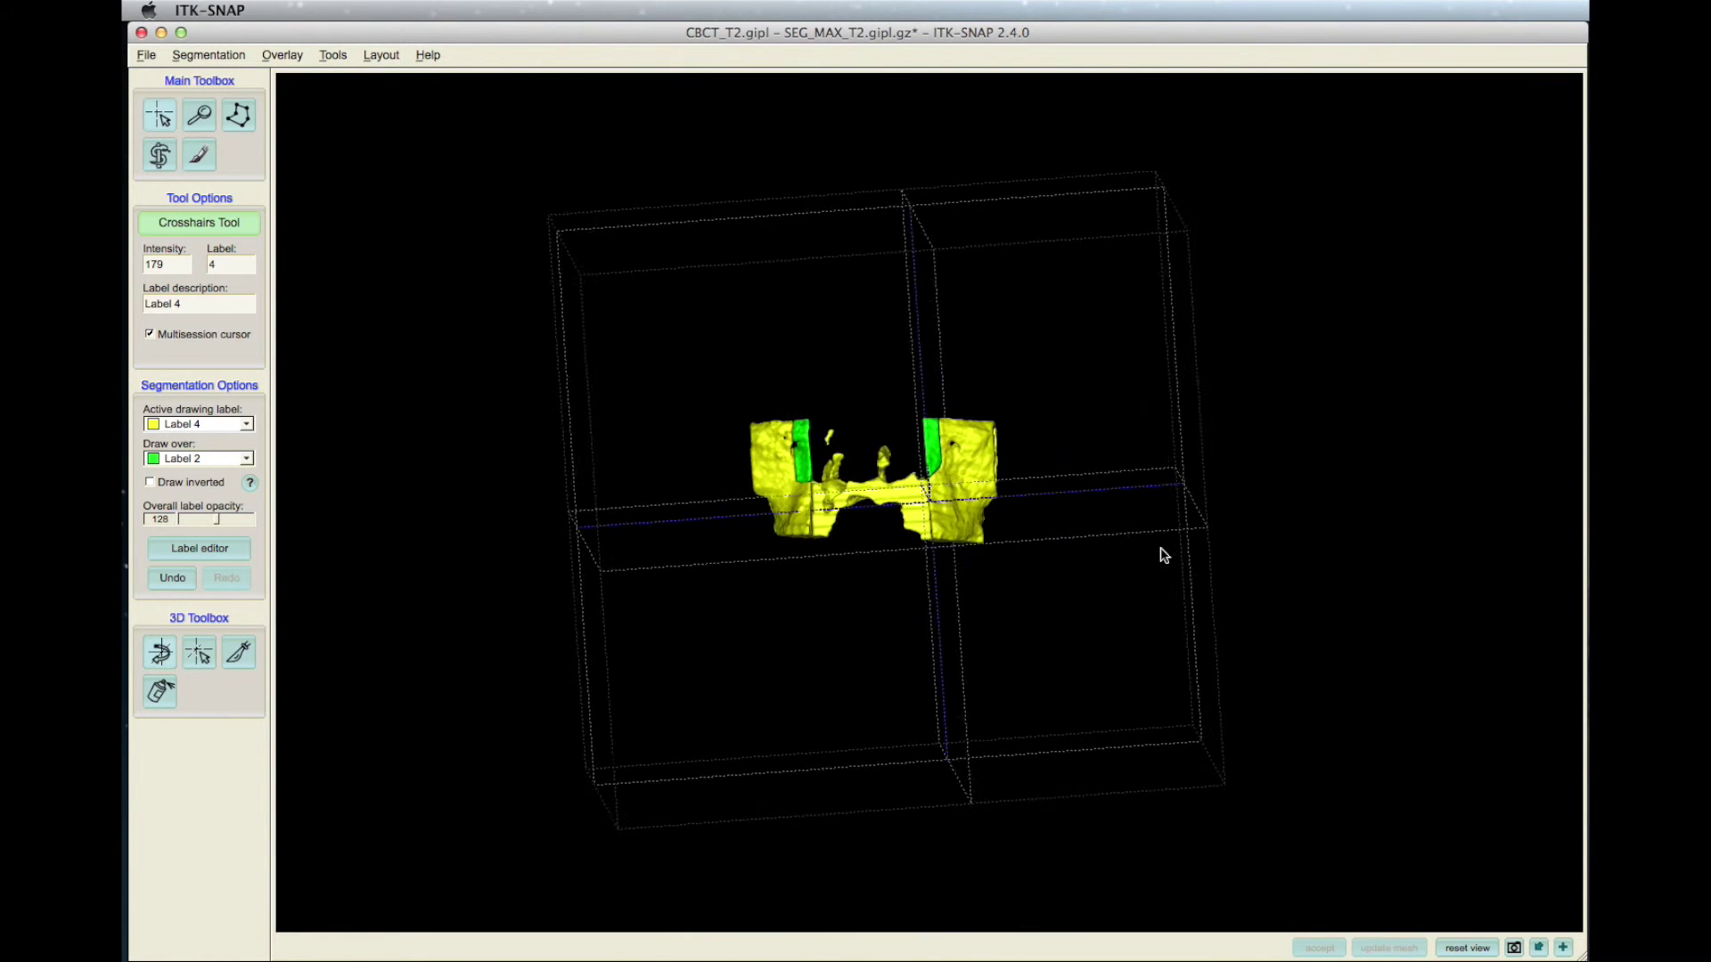
pyautogui.moveTo(868, 524); pyautogui.dragTo(872, 526)
pyautogui.click(1320, 947)
pyautogui.click(1388, 948)
# - Erase the remaining Label 2 posterior projections by cutting with Clear Label over Label 2 and update the mesh
pyautogui.moveTo(534, 615); pyautogui.dragTo(305, 538)
pyautogui.click(198, 424)
pyautogui.click(187, 352)
pyautogui.moveTo(799, 330); pyautogui.dragTo(1203, 412)
pyautogui.click(1320, 947)
pyautogui.click(1387, 948)
pyautogui.click(161, 653)
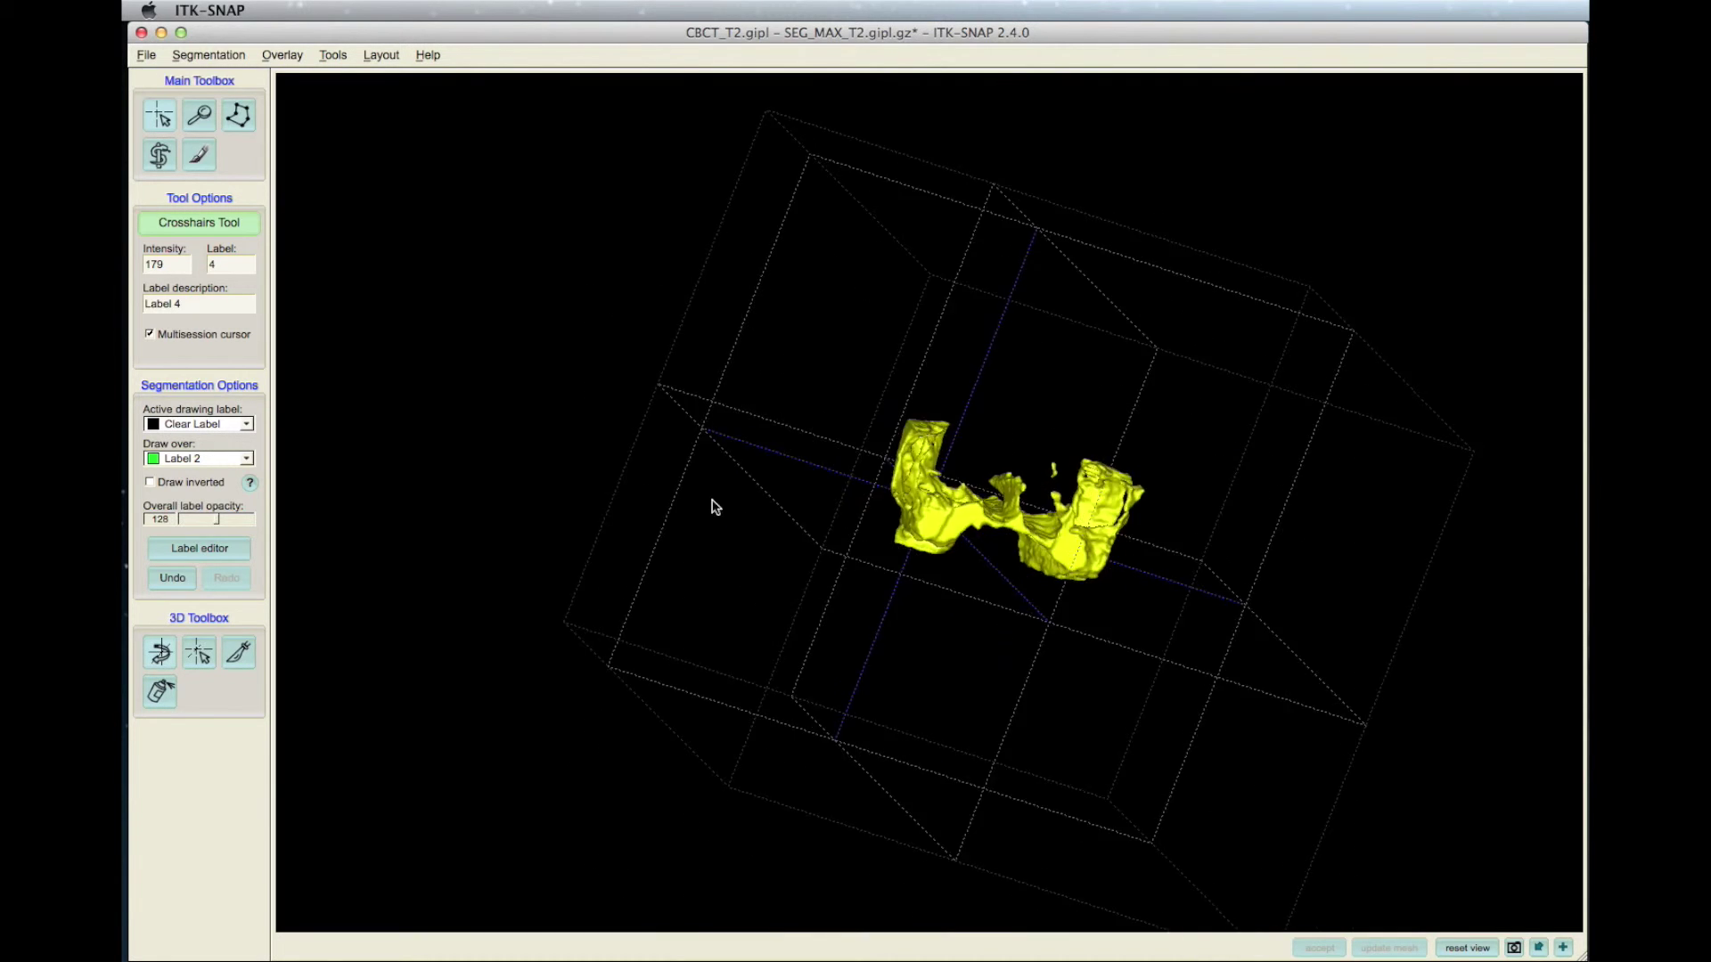
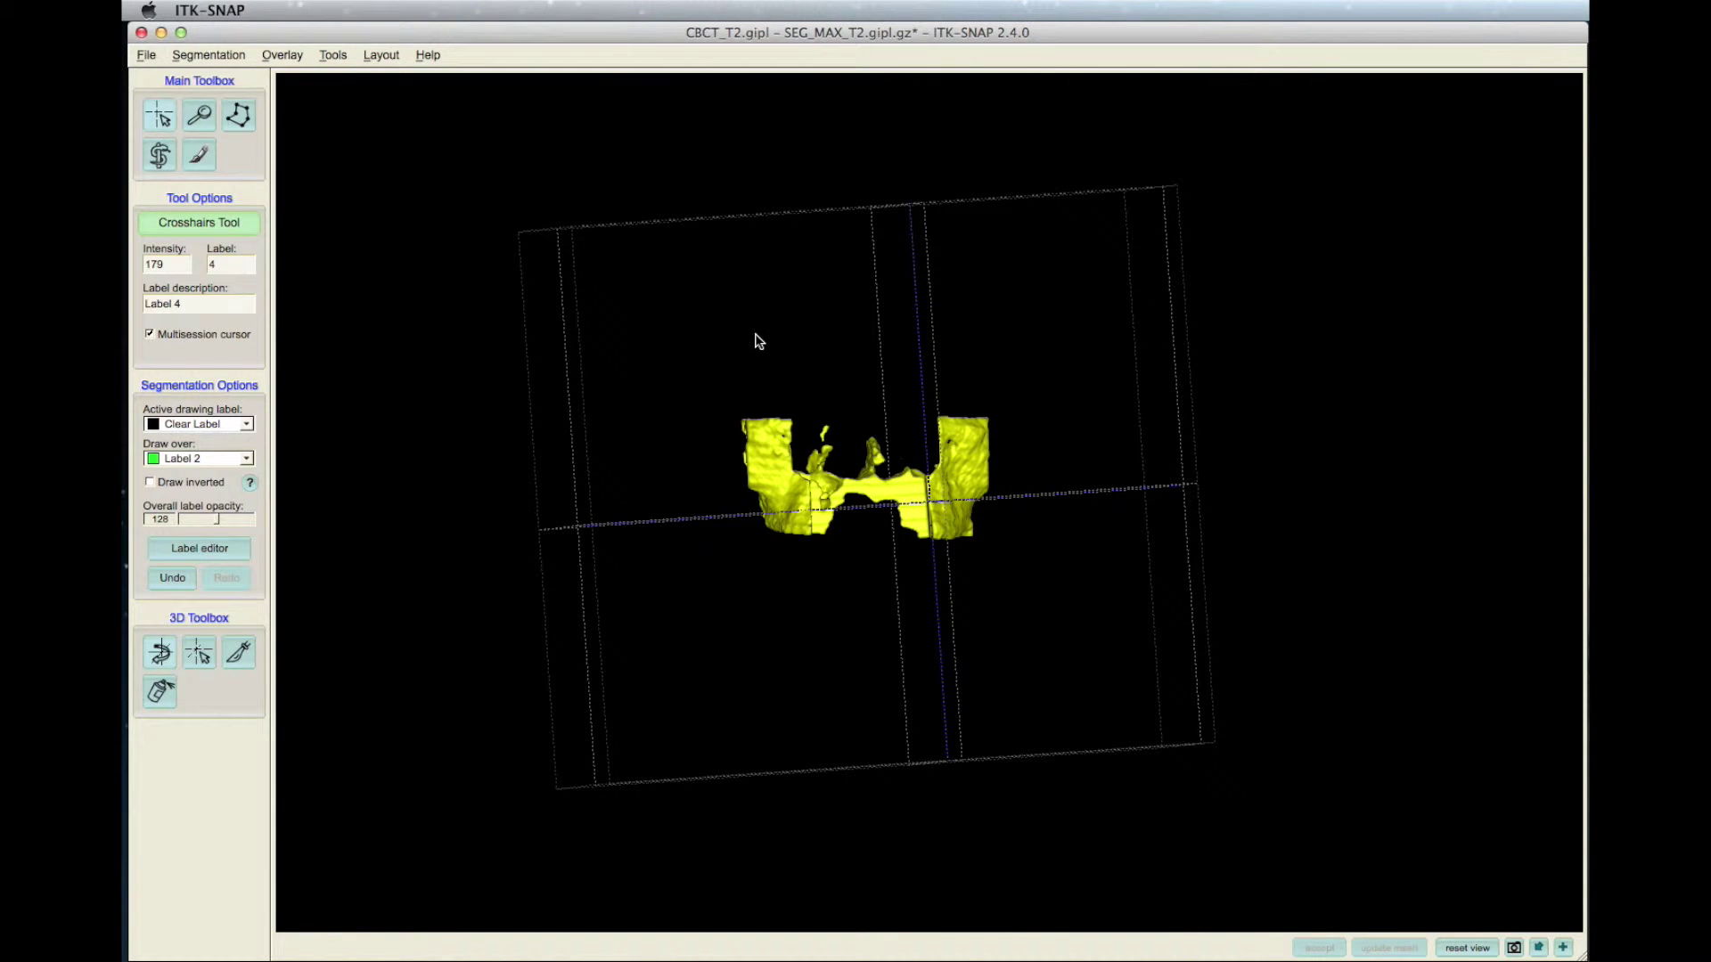
# - Save the segmentation image in the Posterior_Large_Area folder as SEG_MAX_T2_Posterior-Large-Area.gipl.gz
pyautogui.click(203, 56)
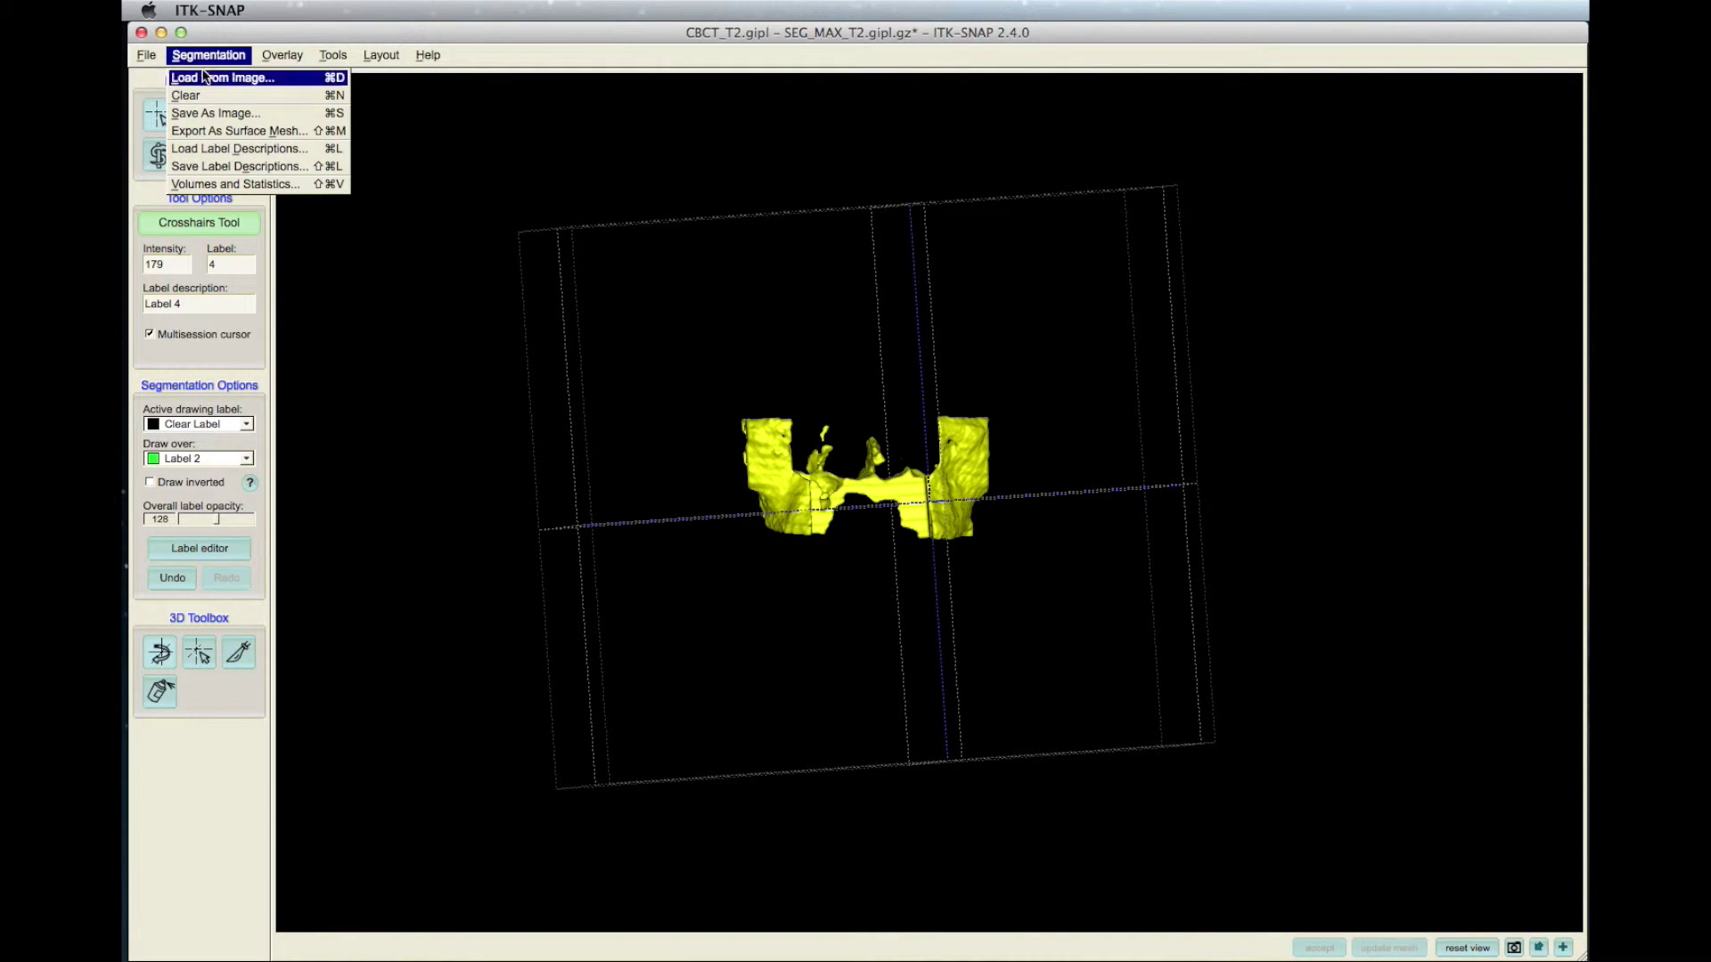
pyautogui.click(230, 113)
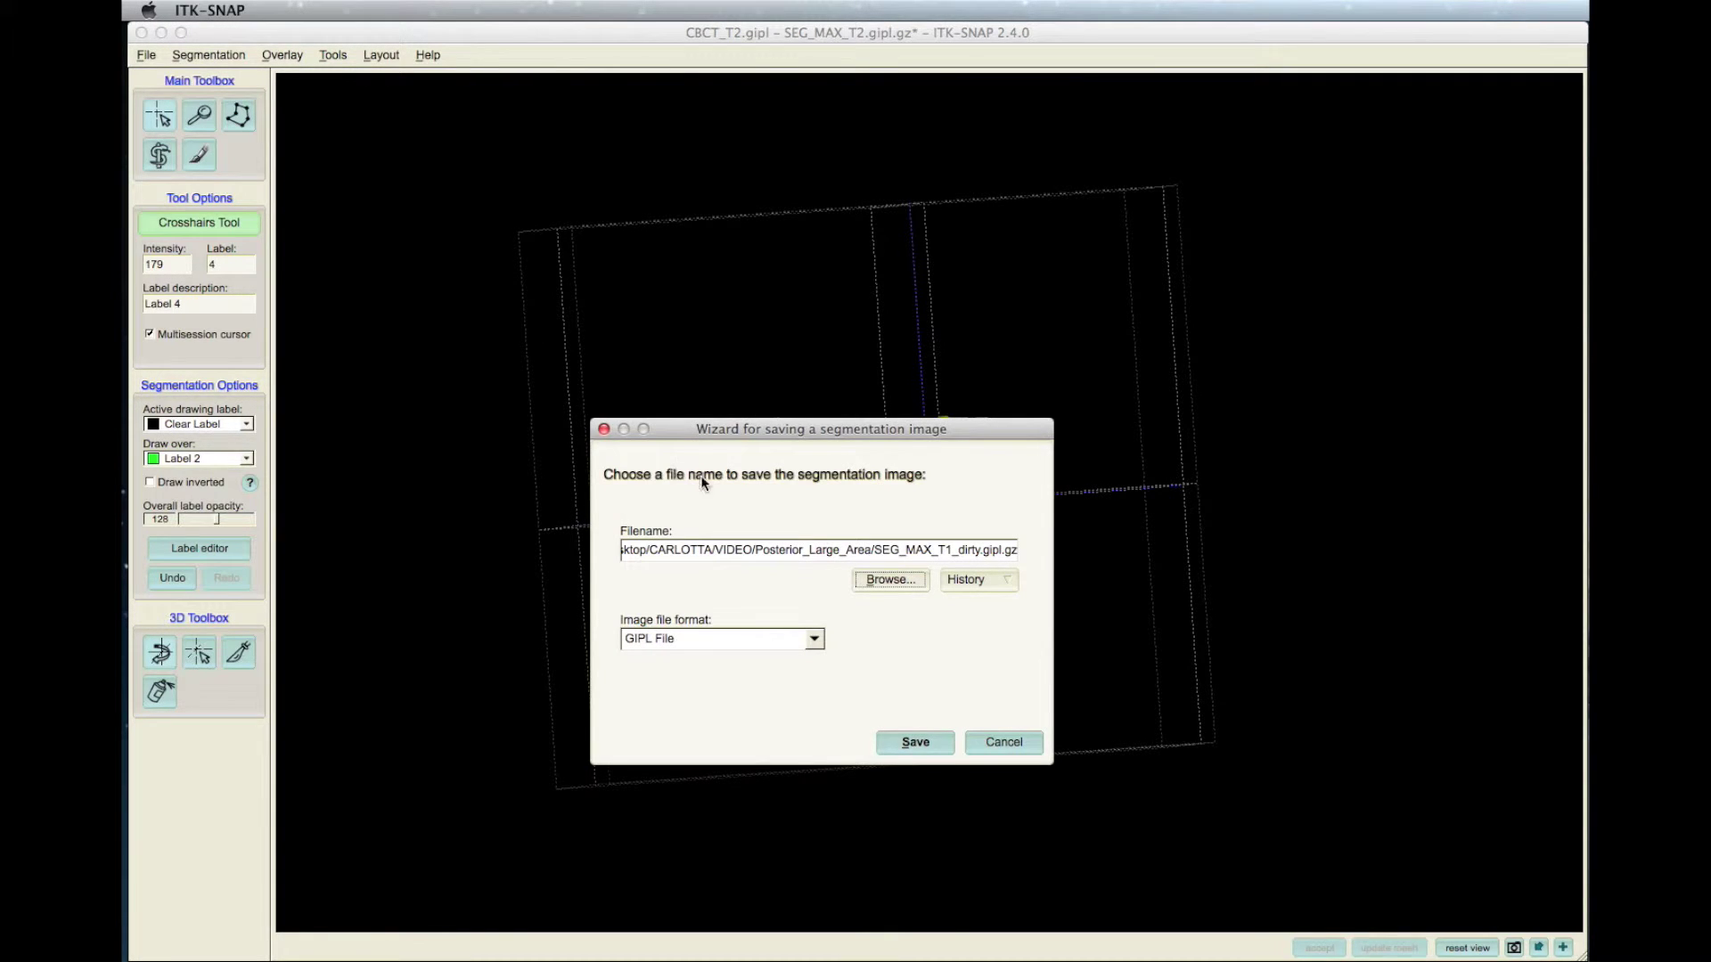
pyautogui.click(891, 580)
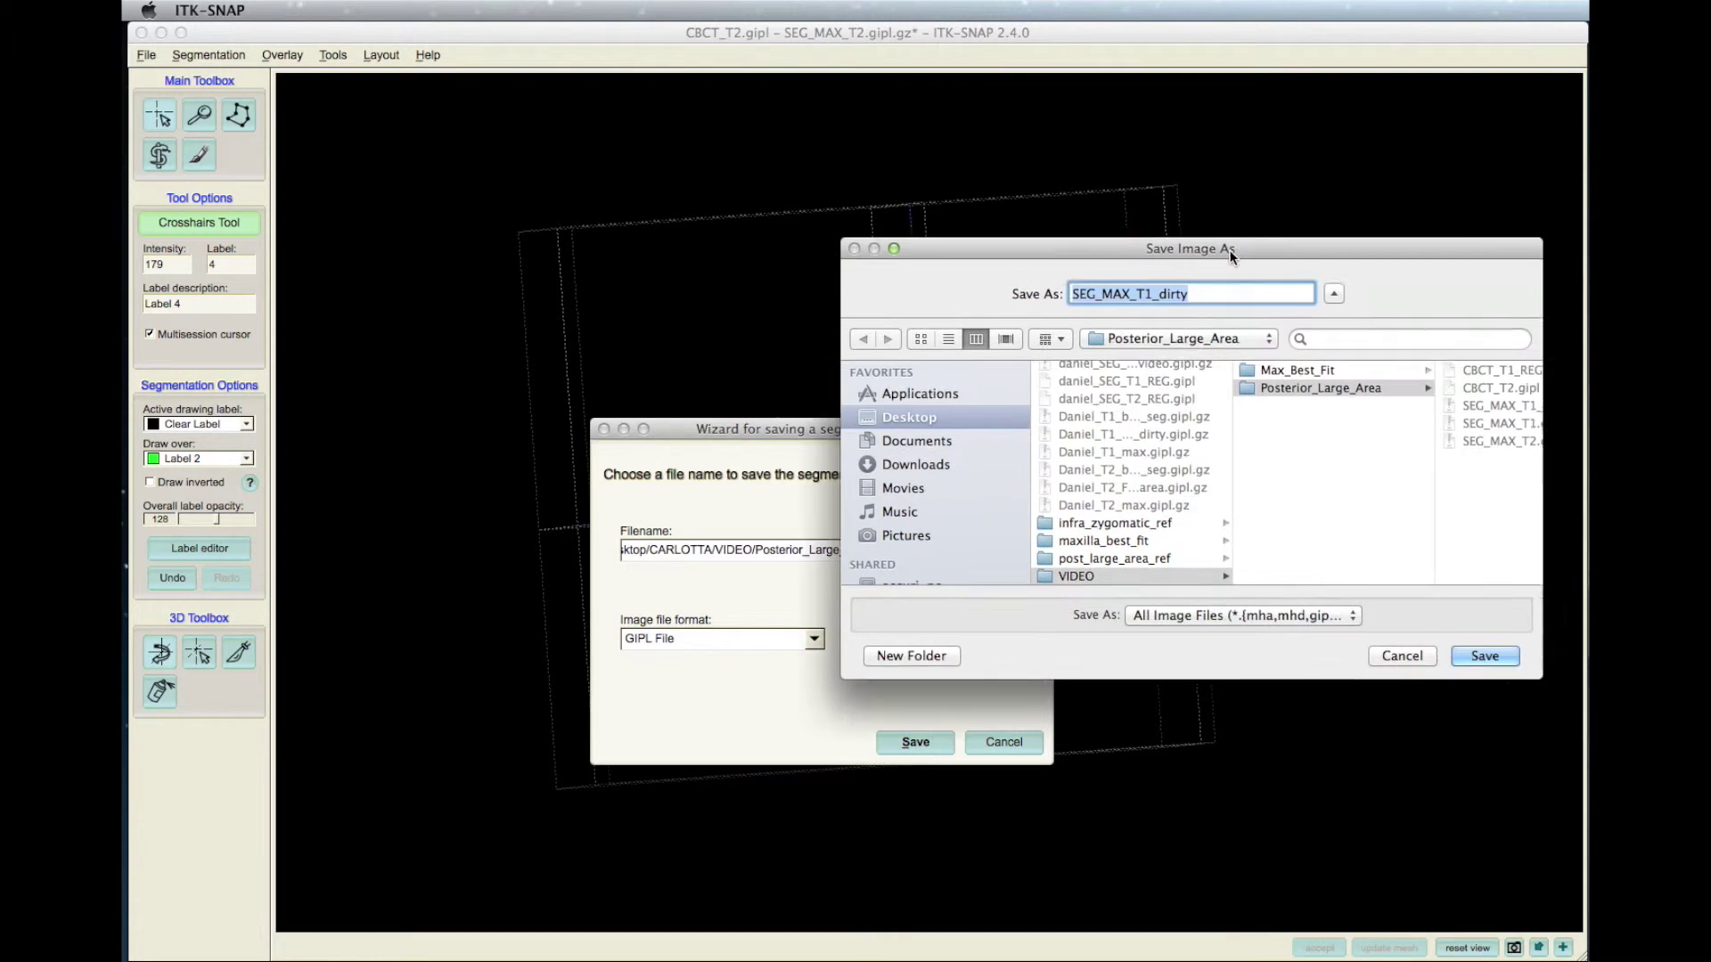
pyautogui.click(1007, 381)
pyautogui.click(1080, 426)
pyautogui.write('_')
pyautogui.write('Poster')
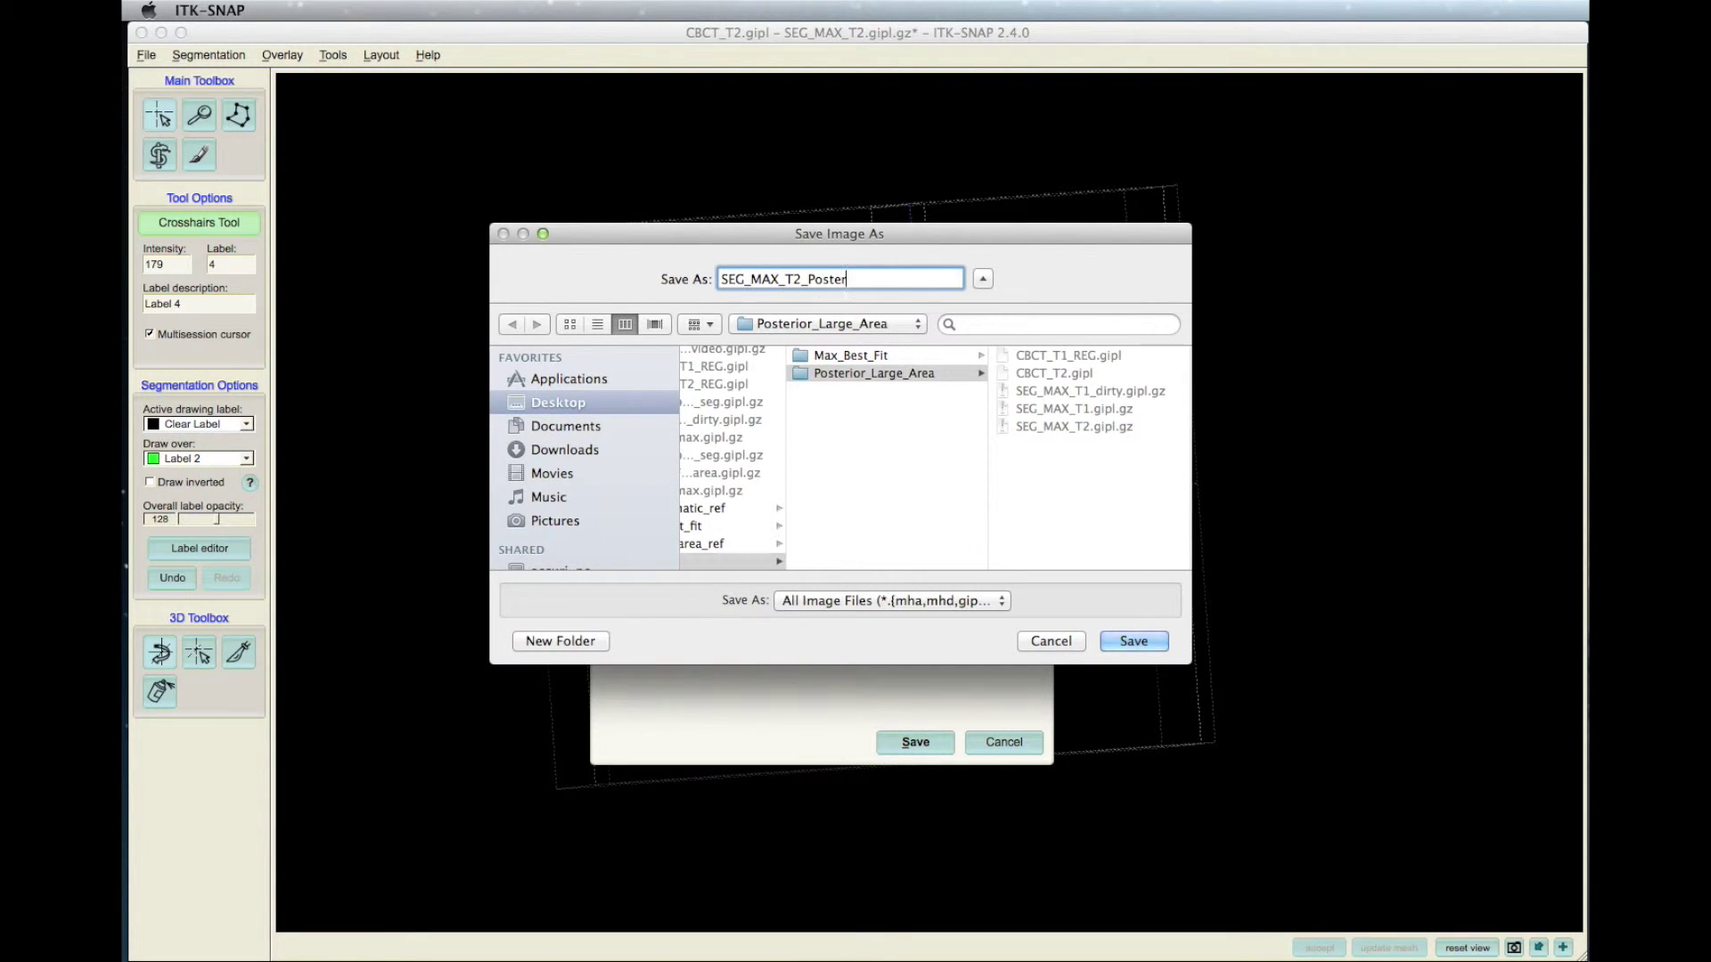
pyautogui.write('ior-Large-Area.gipl.gz')
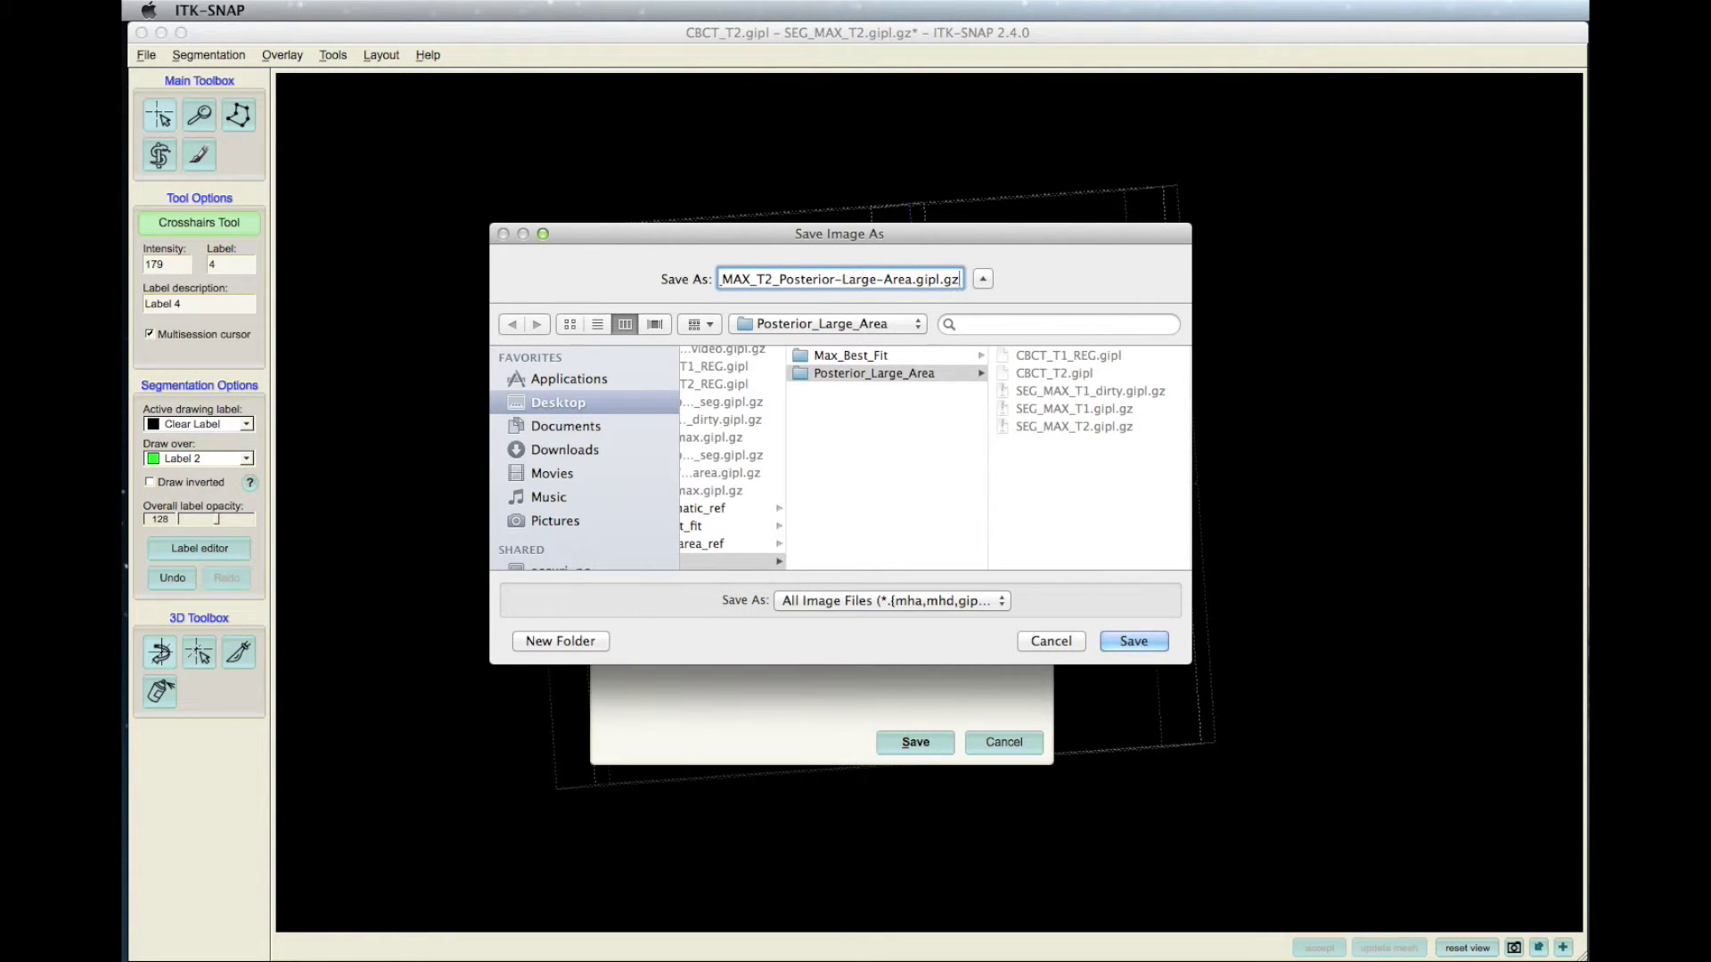
pyautogui.click(1142, 640)
pyautogui.click(927, 743)
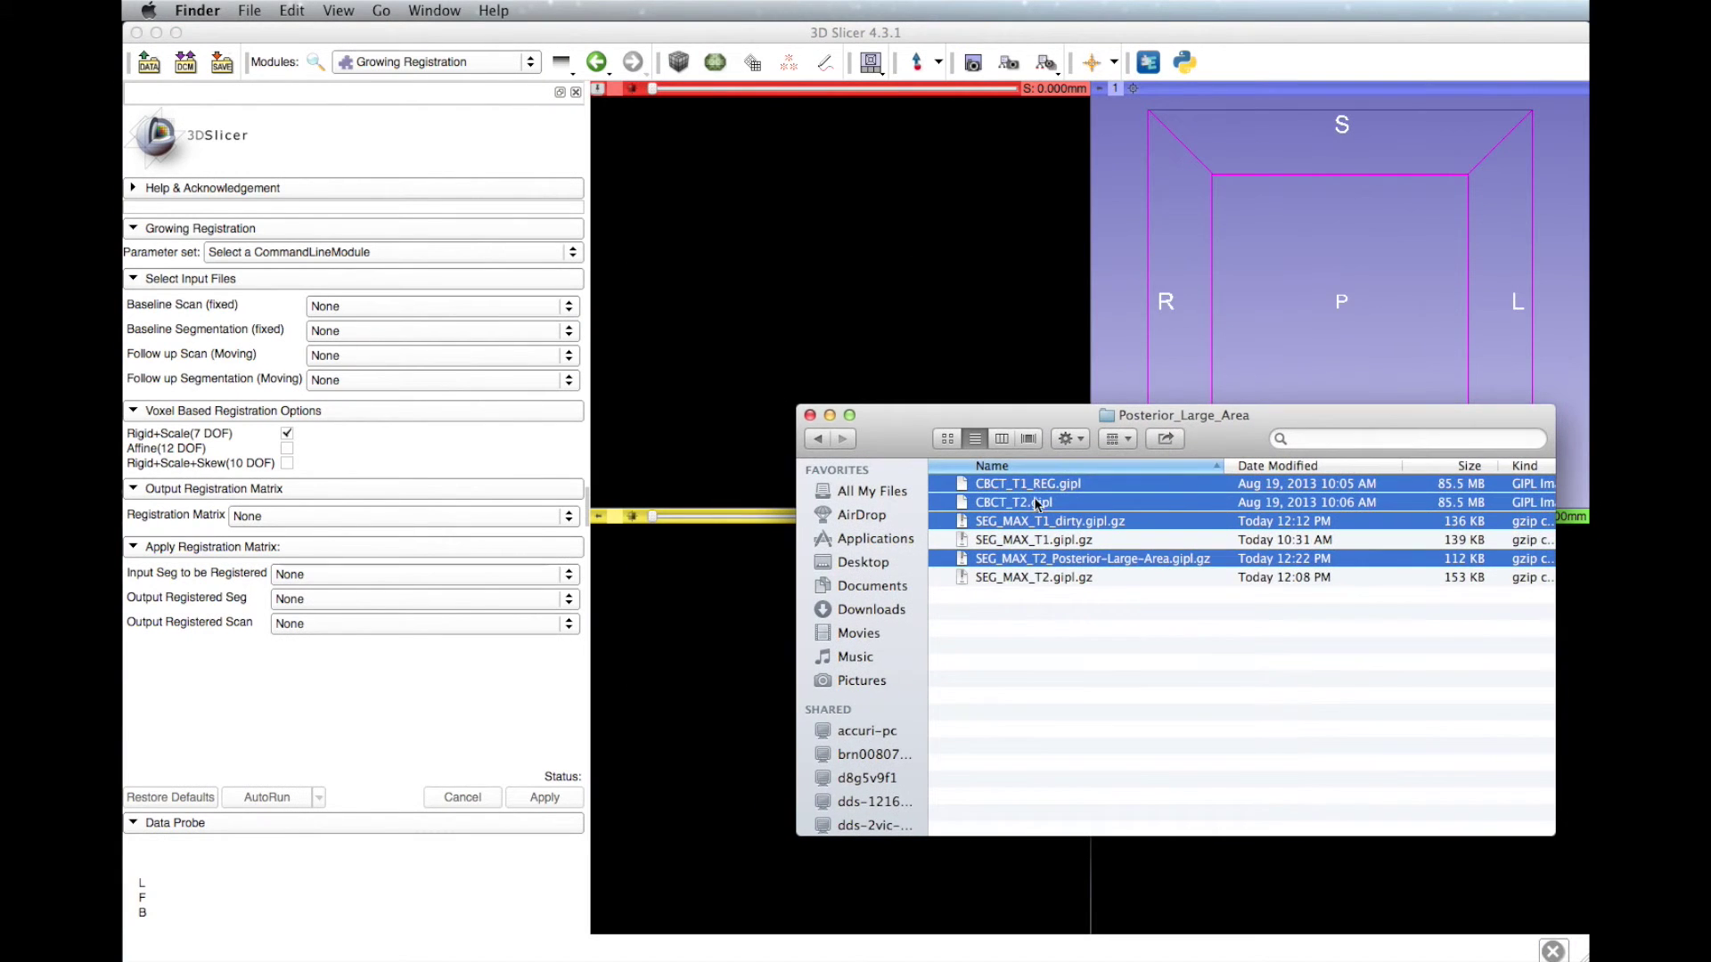
# - Switch to 3D Slicer and add CBCT_T1_REG.gipl, CBCT_T2.gipl, SEG_MAX_T1_dirty.gipl.gz and SEG_MAX_T2_Posterior-Large-Area.gipl.gz from the Posterior_Large_Area folder
pyautogui.moveTo(1025, 521); pyautogui.dragTo(891, 297)
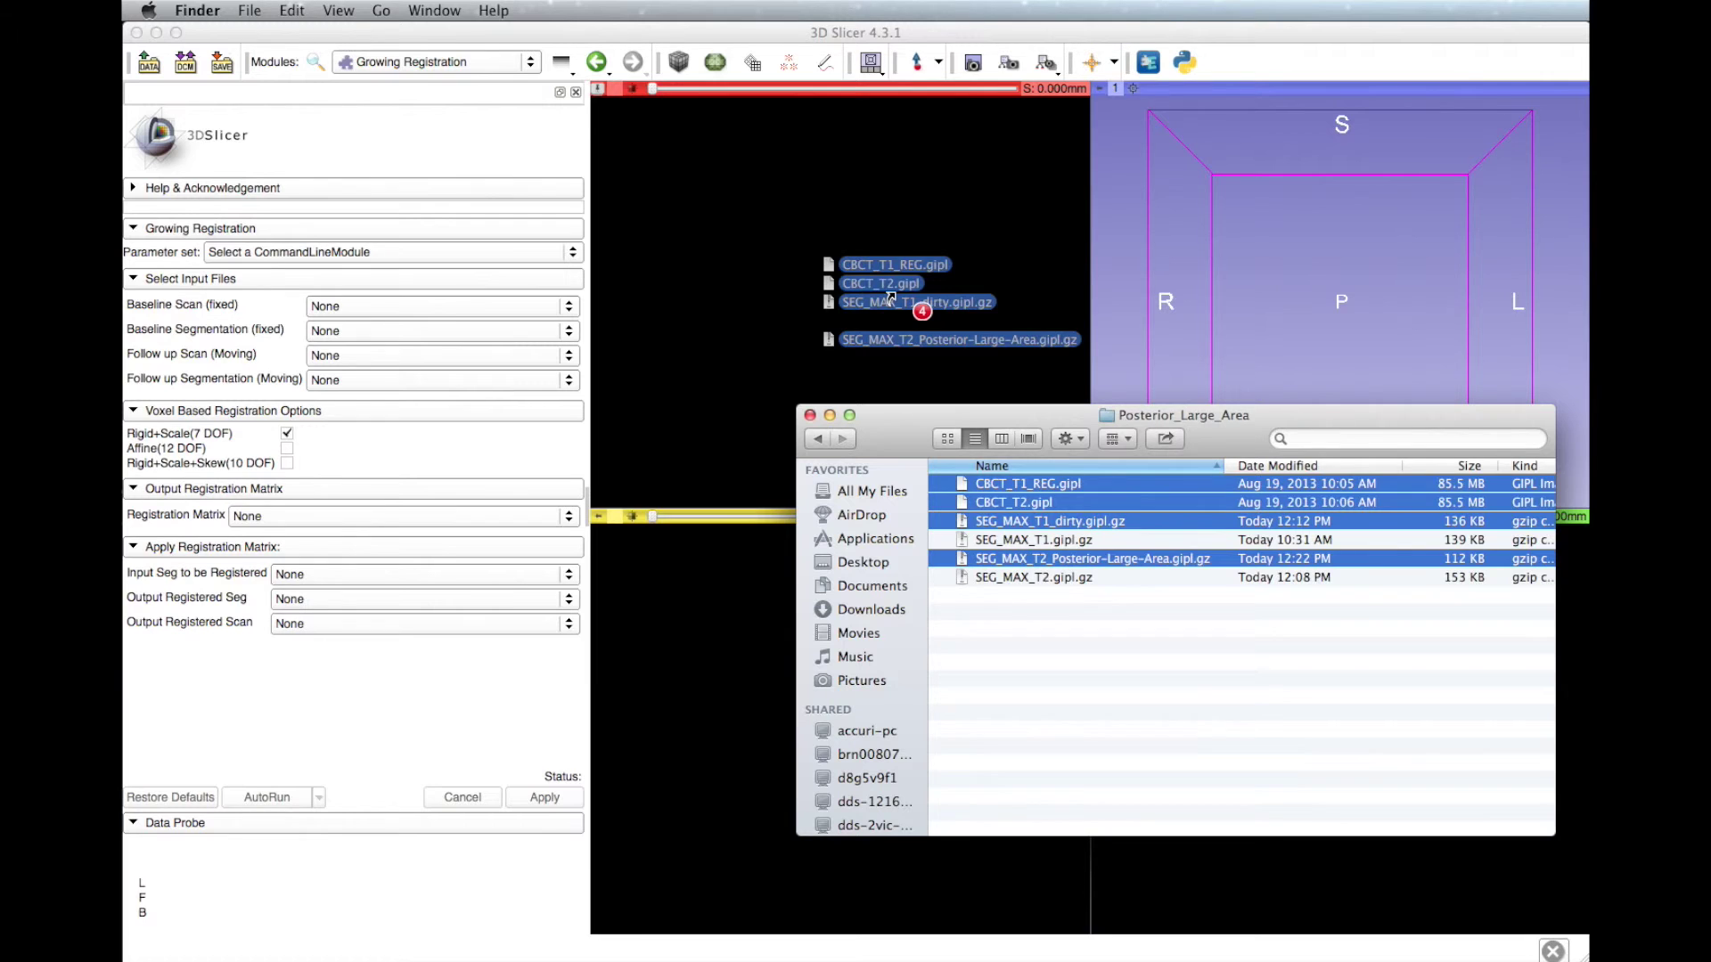
pyautogui.moveTo(890, 299); pyautogui.dragTo(1093, 398)
pyautogui.click(1370, 452)
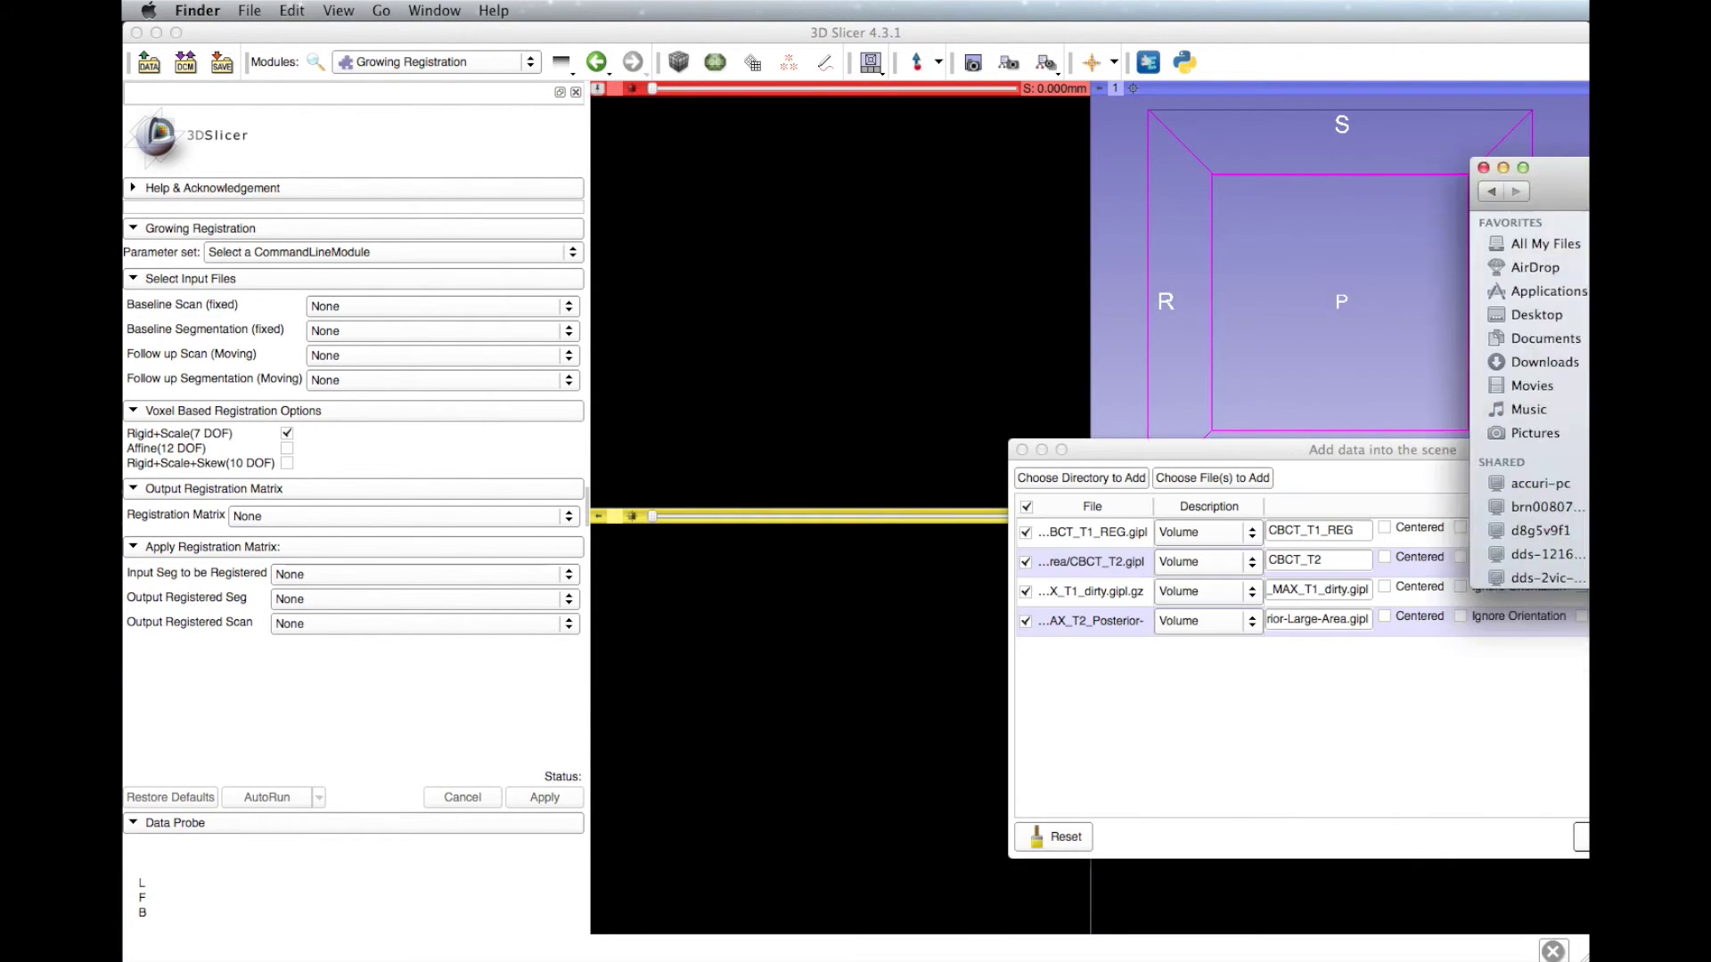
# - Load the four files with LabelMap enabled for both segmentations and Centered enabled for both CBCT scans
pyautogui.moveTo(1260, 448); pyautogui.dragTo(995, 383)
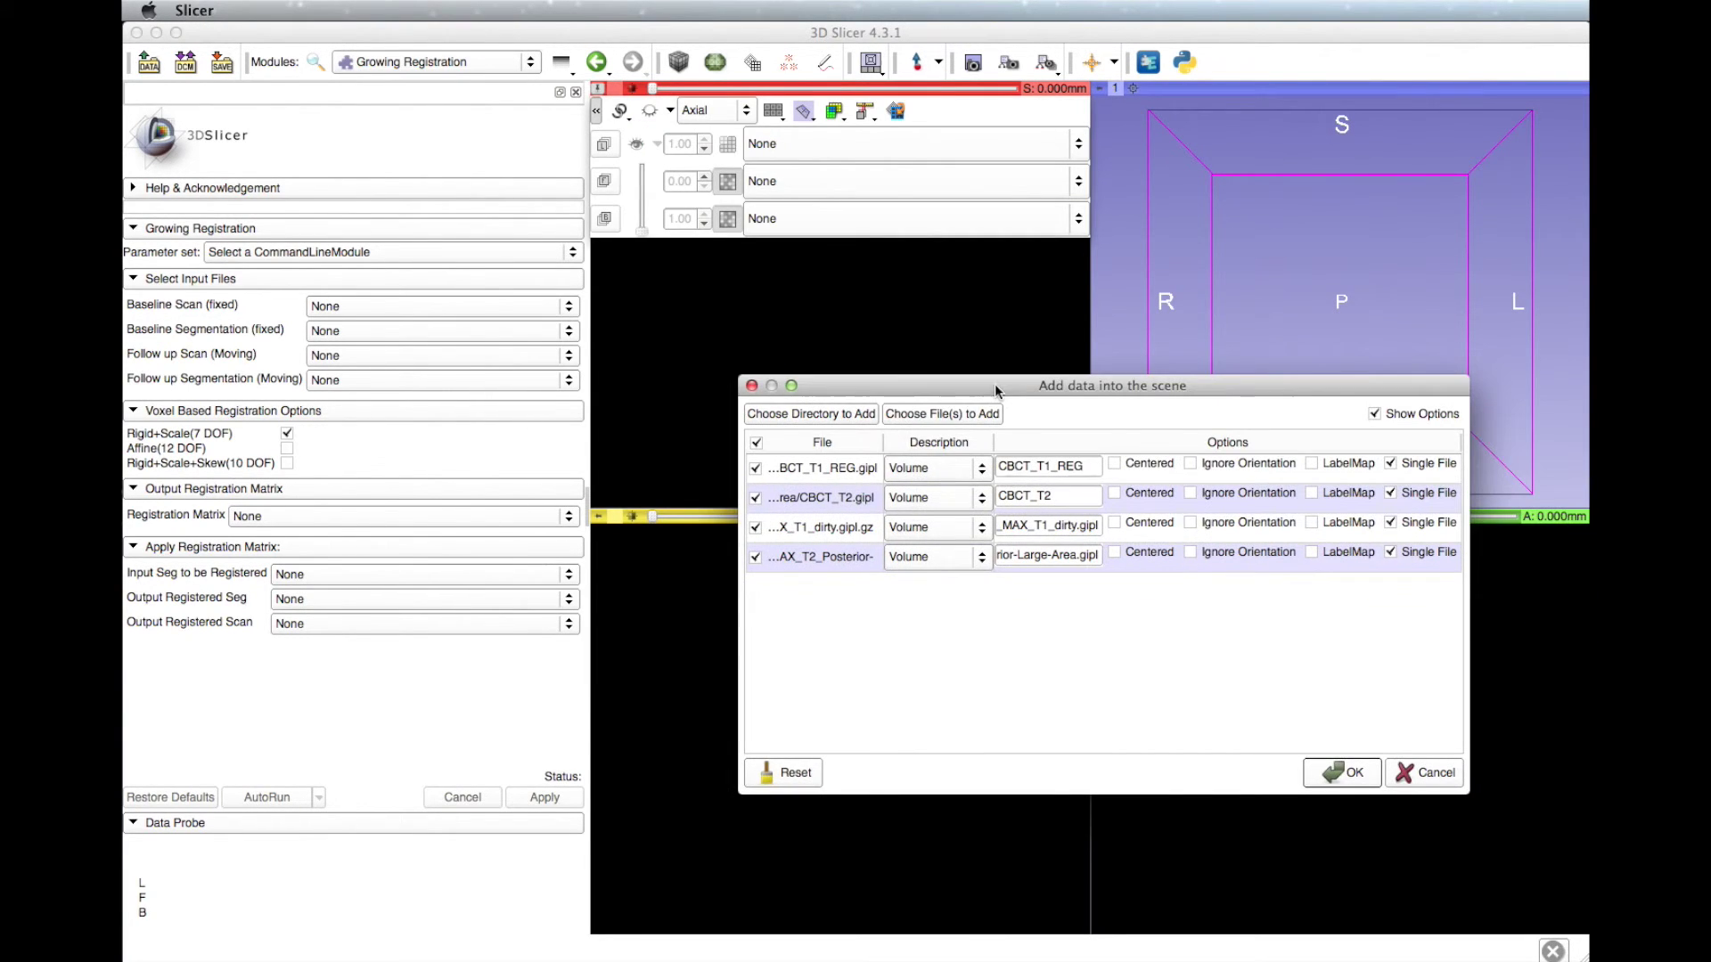
pyautogui.click(1351, 527)
pyautogui.click(1341, 552)
pyautogui.click(1145, 464)
pyautogui.click(1145, 493)
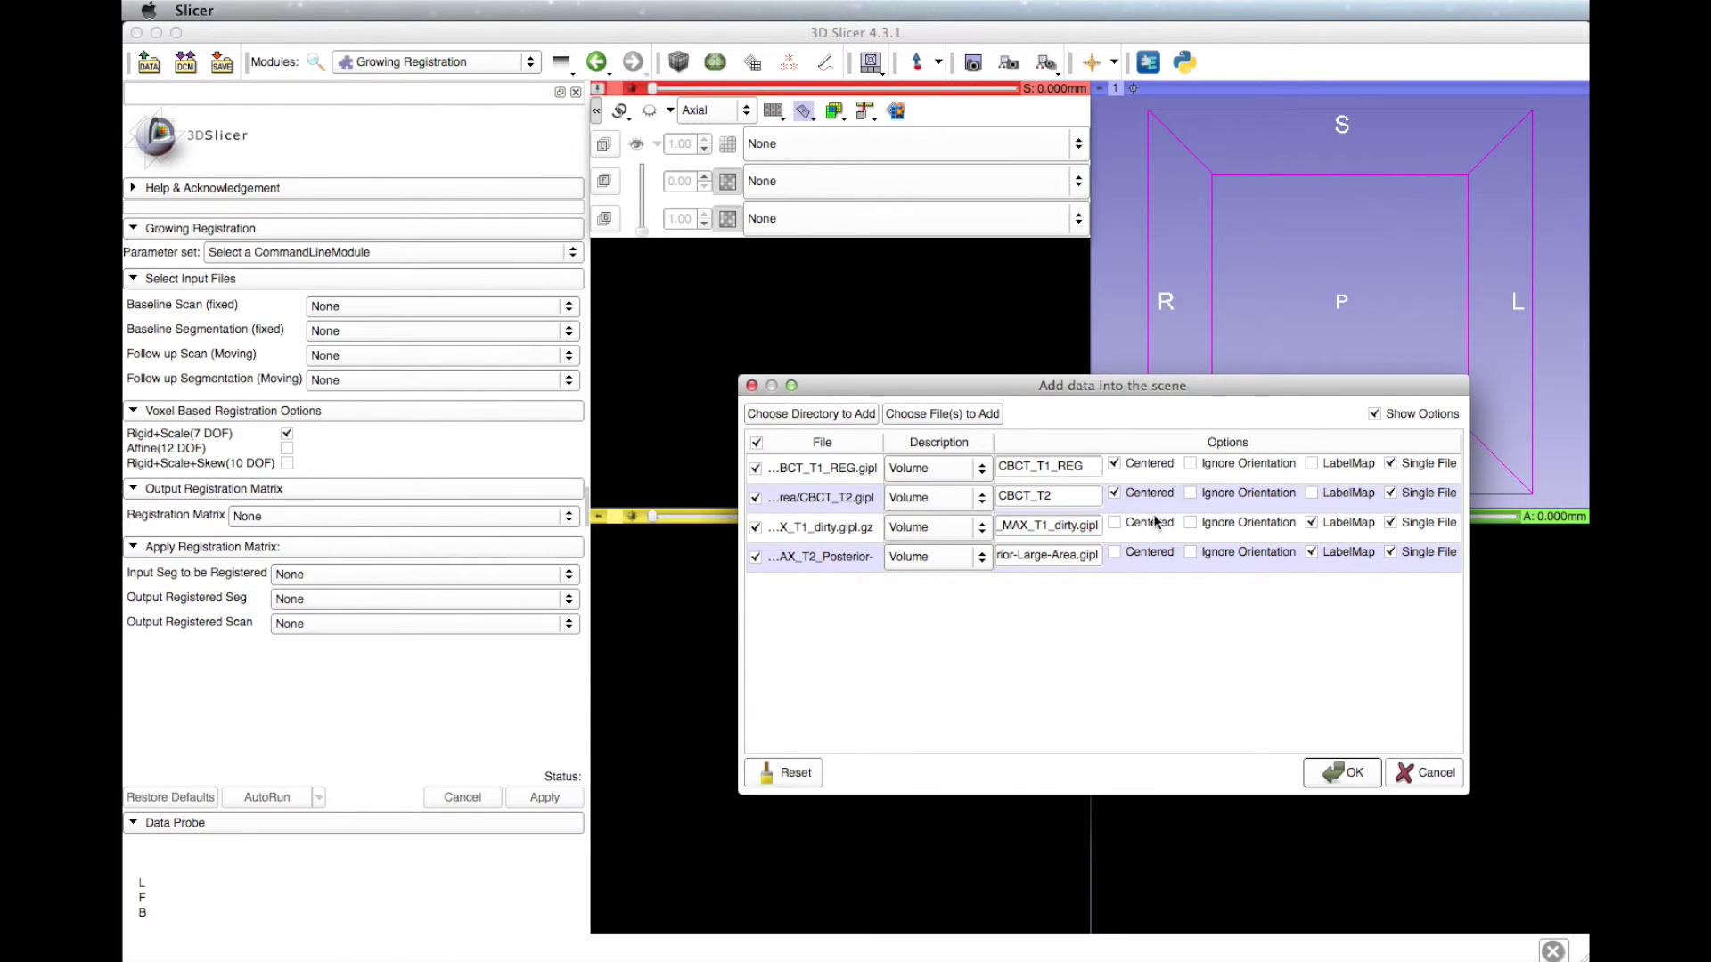
pyautogui.click(1348, 773)
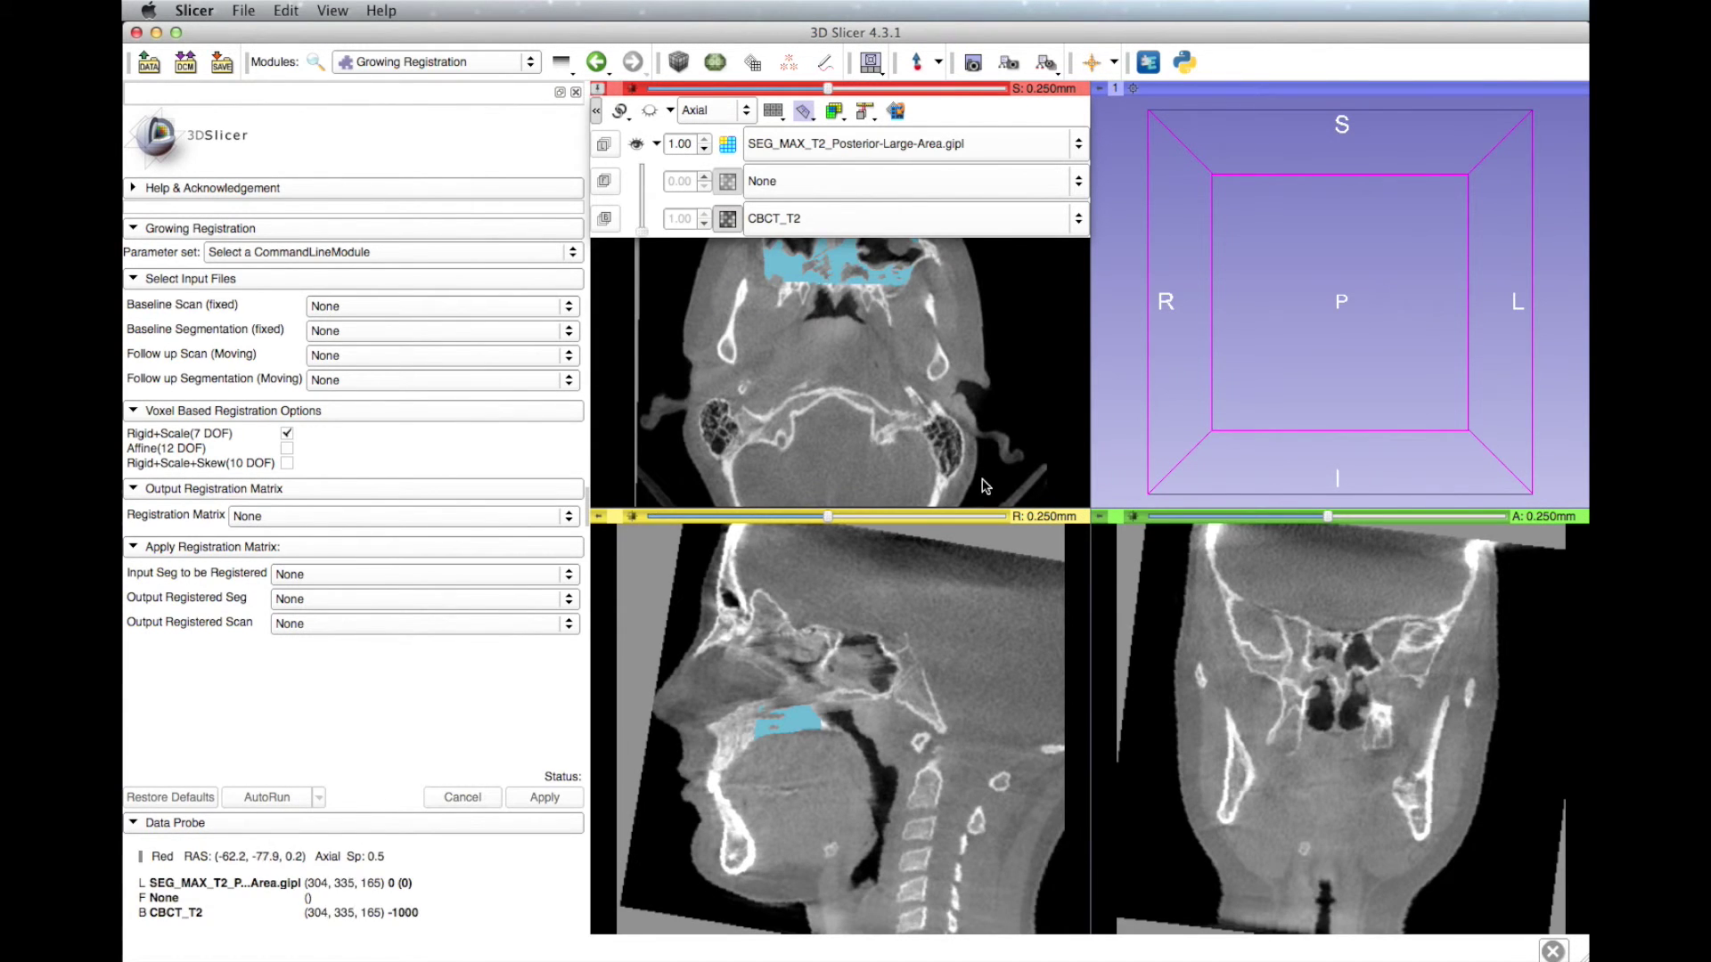
# - Select the Growing Registration module from the voxel-based CMF Registration tools
pyautogui.click(419, 312)
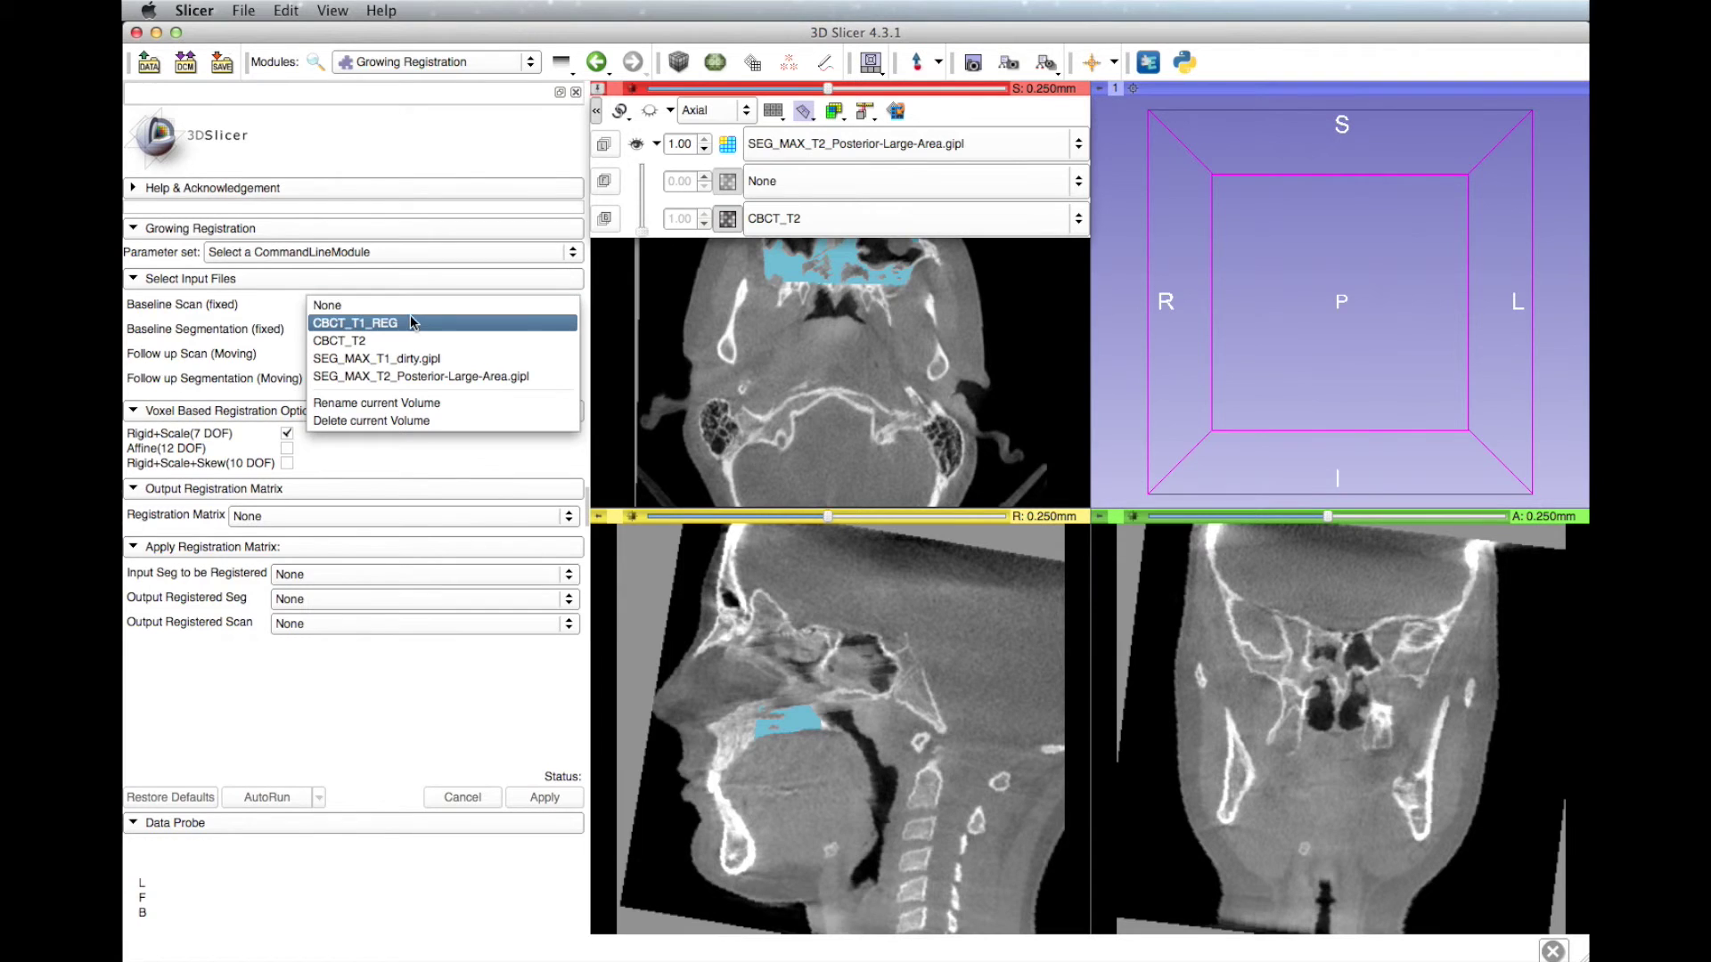
pyautogui.click(409, 130)
pyautogui.click(410, 61)
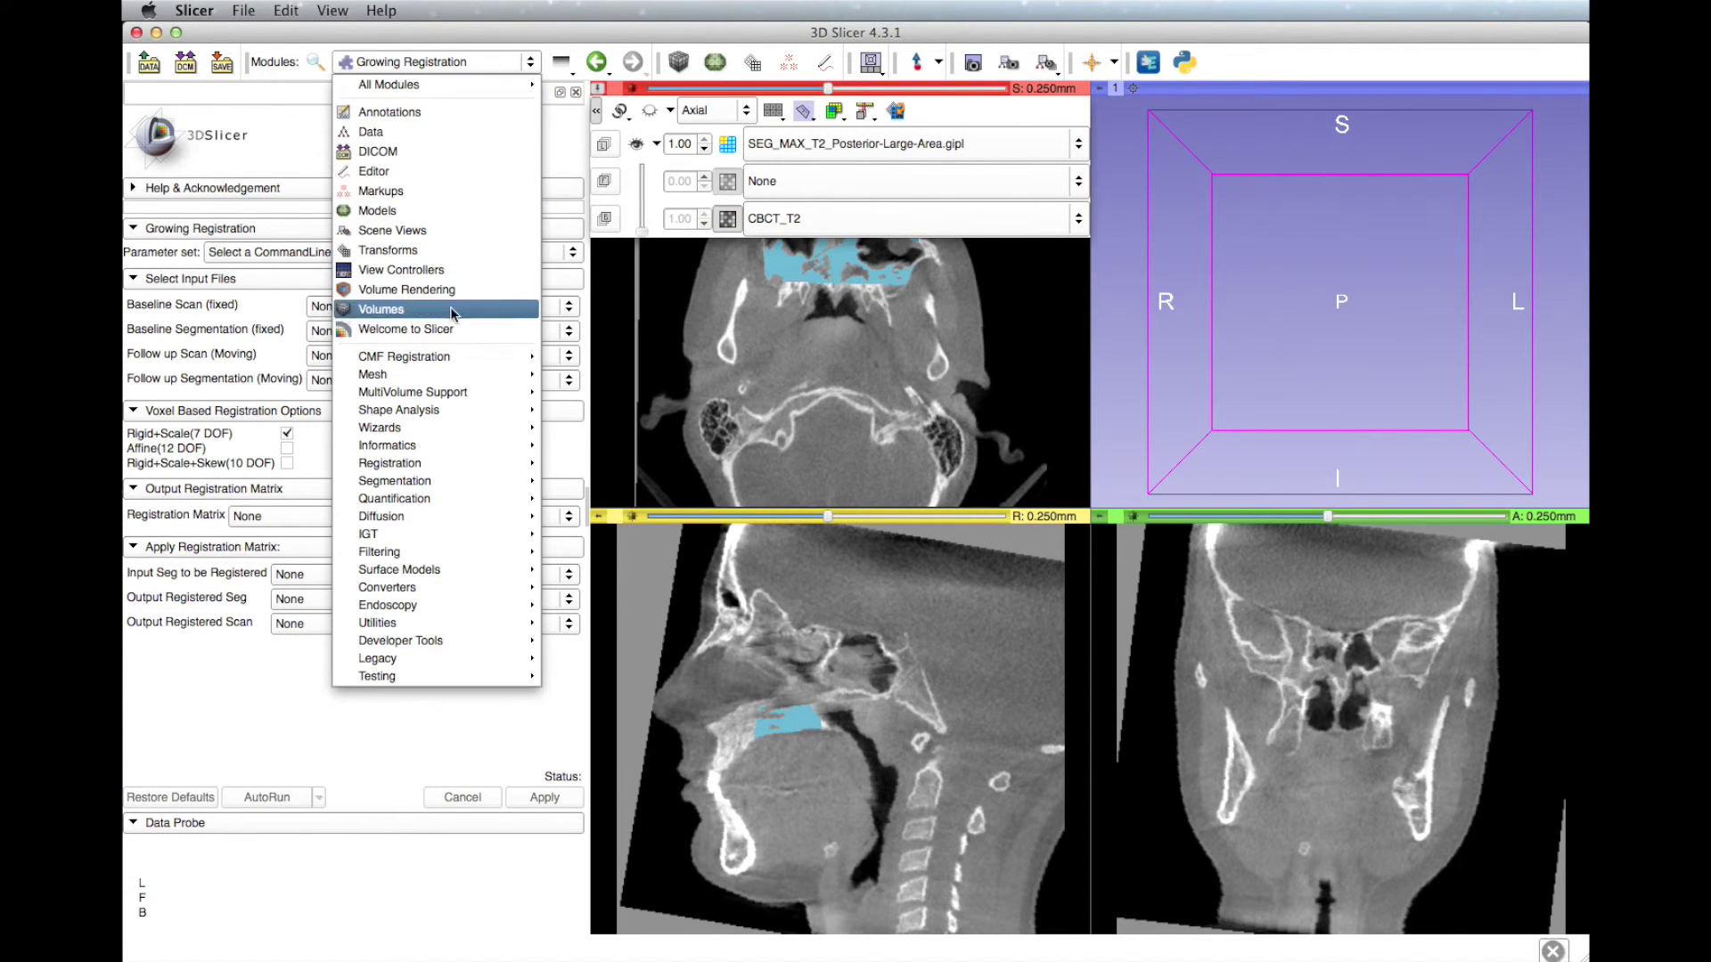
pyautogui.moveTo(449, 357)
pyautogui.moveTo(614, 475)
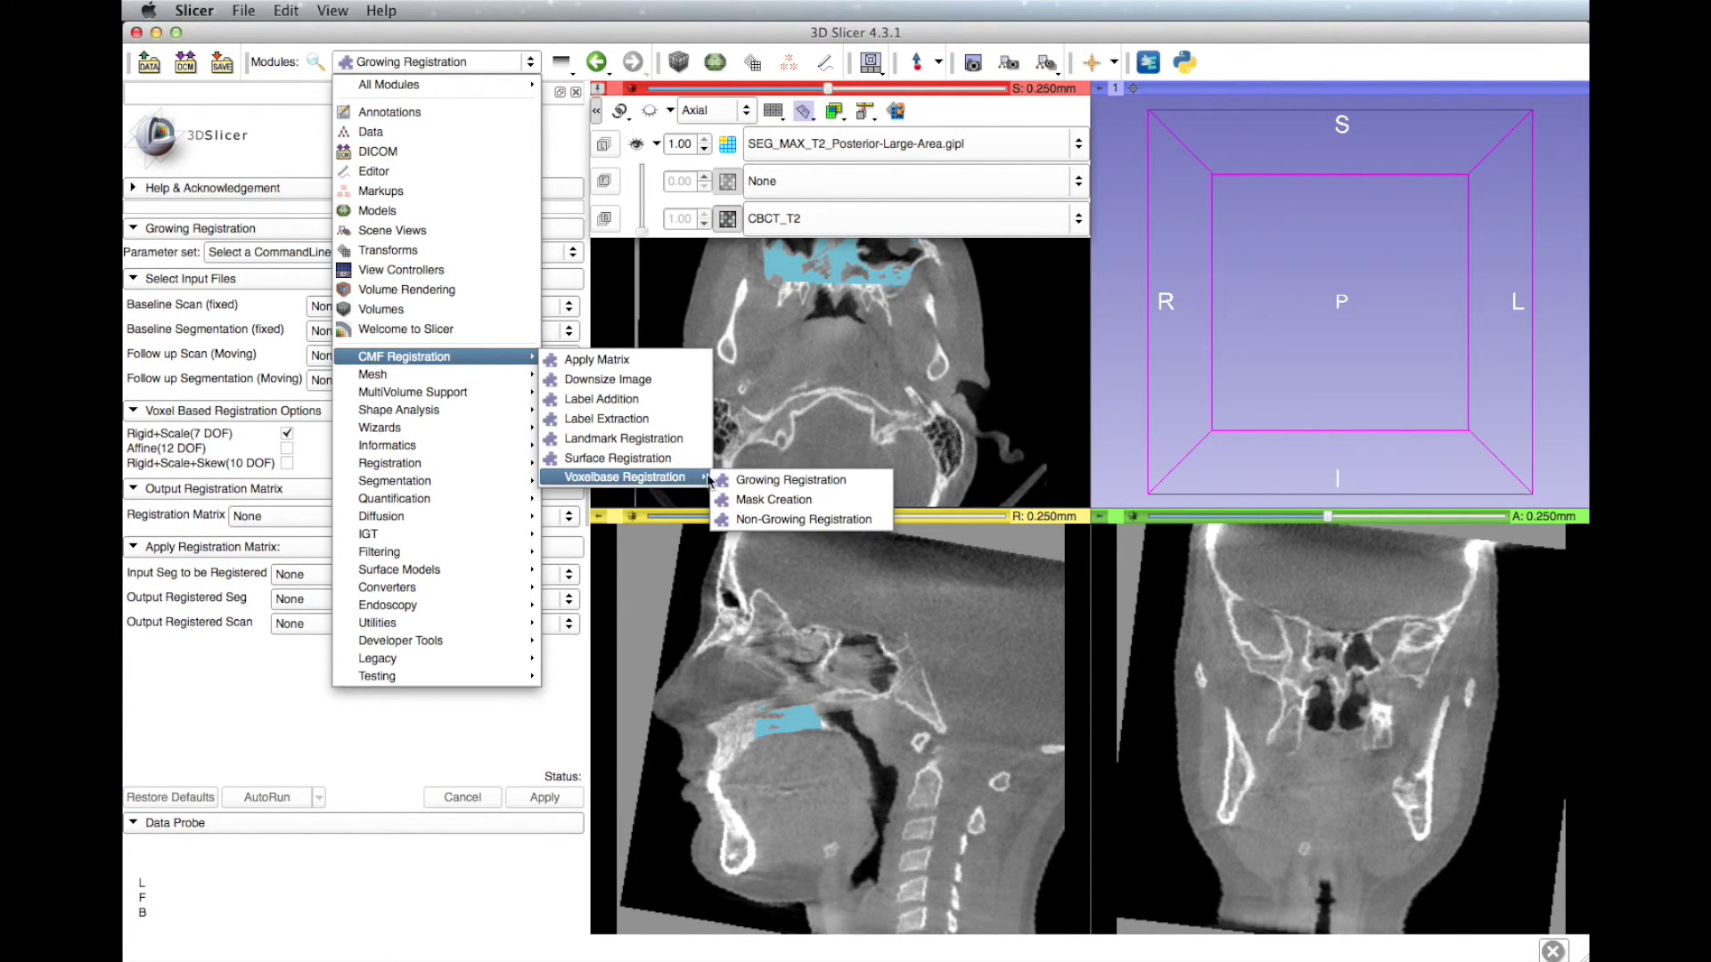
pyautogui.click(791, 481)
# - Set the fixed baseline scan to CBCT_T1_REG and the moving follow-up scan to CBCT_T2
pyautogui.click(405, 307)
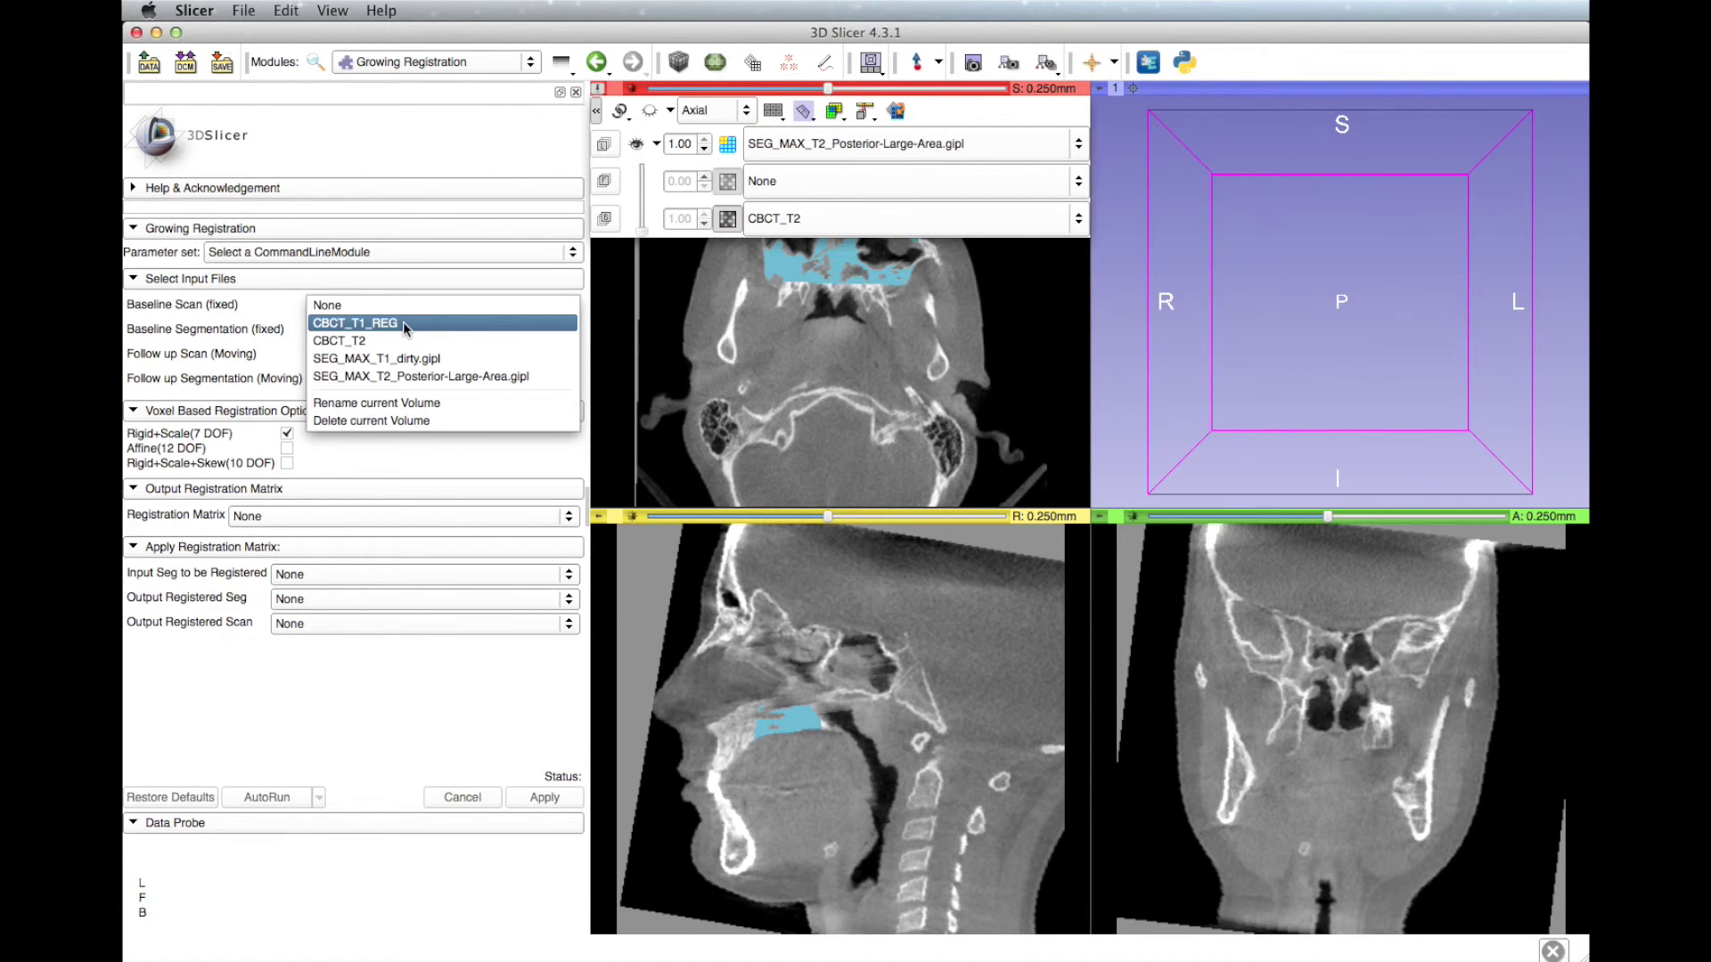
pyautogui.click(403, 322)
pyautogui.click(372, 355)
pyautogui.click(374, 385)
# - Set the fixed baseline segmentation to SEG_MAX_T1_dirty.gipl and the moving follow-up segmentation to SEG_MAX_T2_Posterior-Large-Area.gipl
pyautogui.click(389, 337)
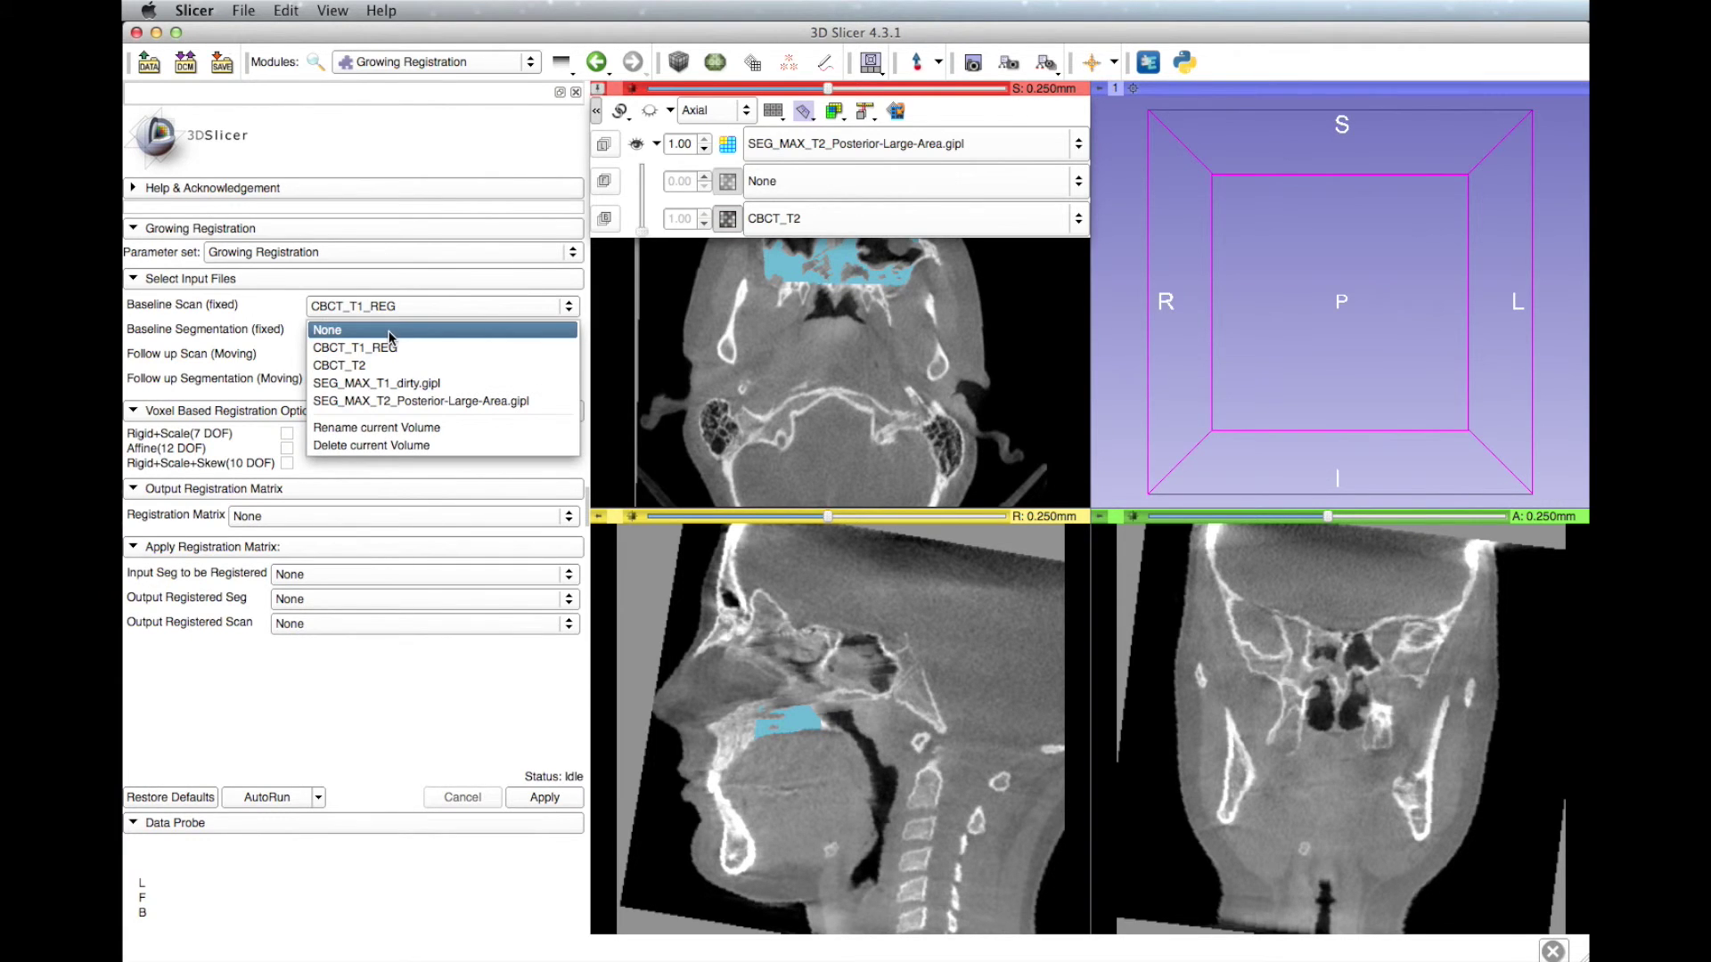
pyautogui.click(410, 383)
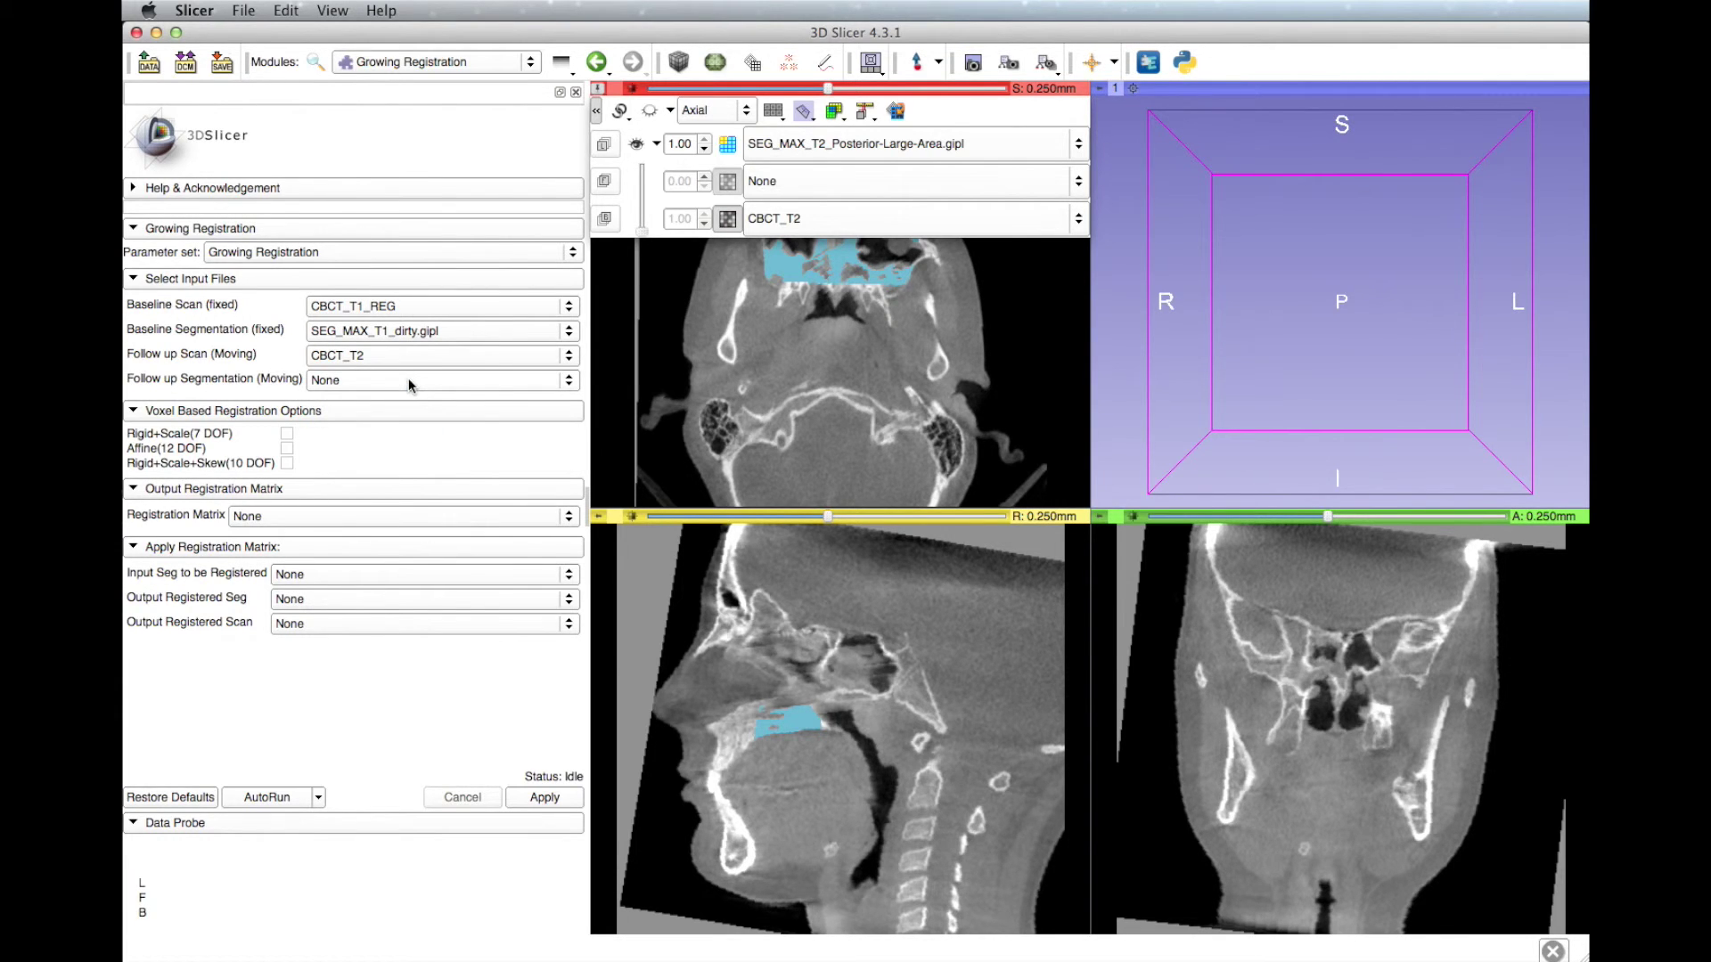
pyautogui.click(410, 381)
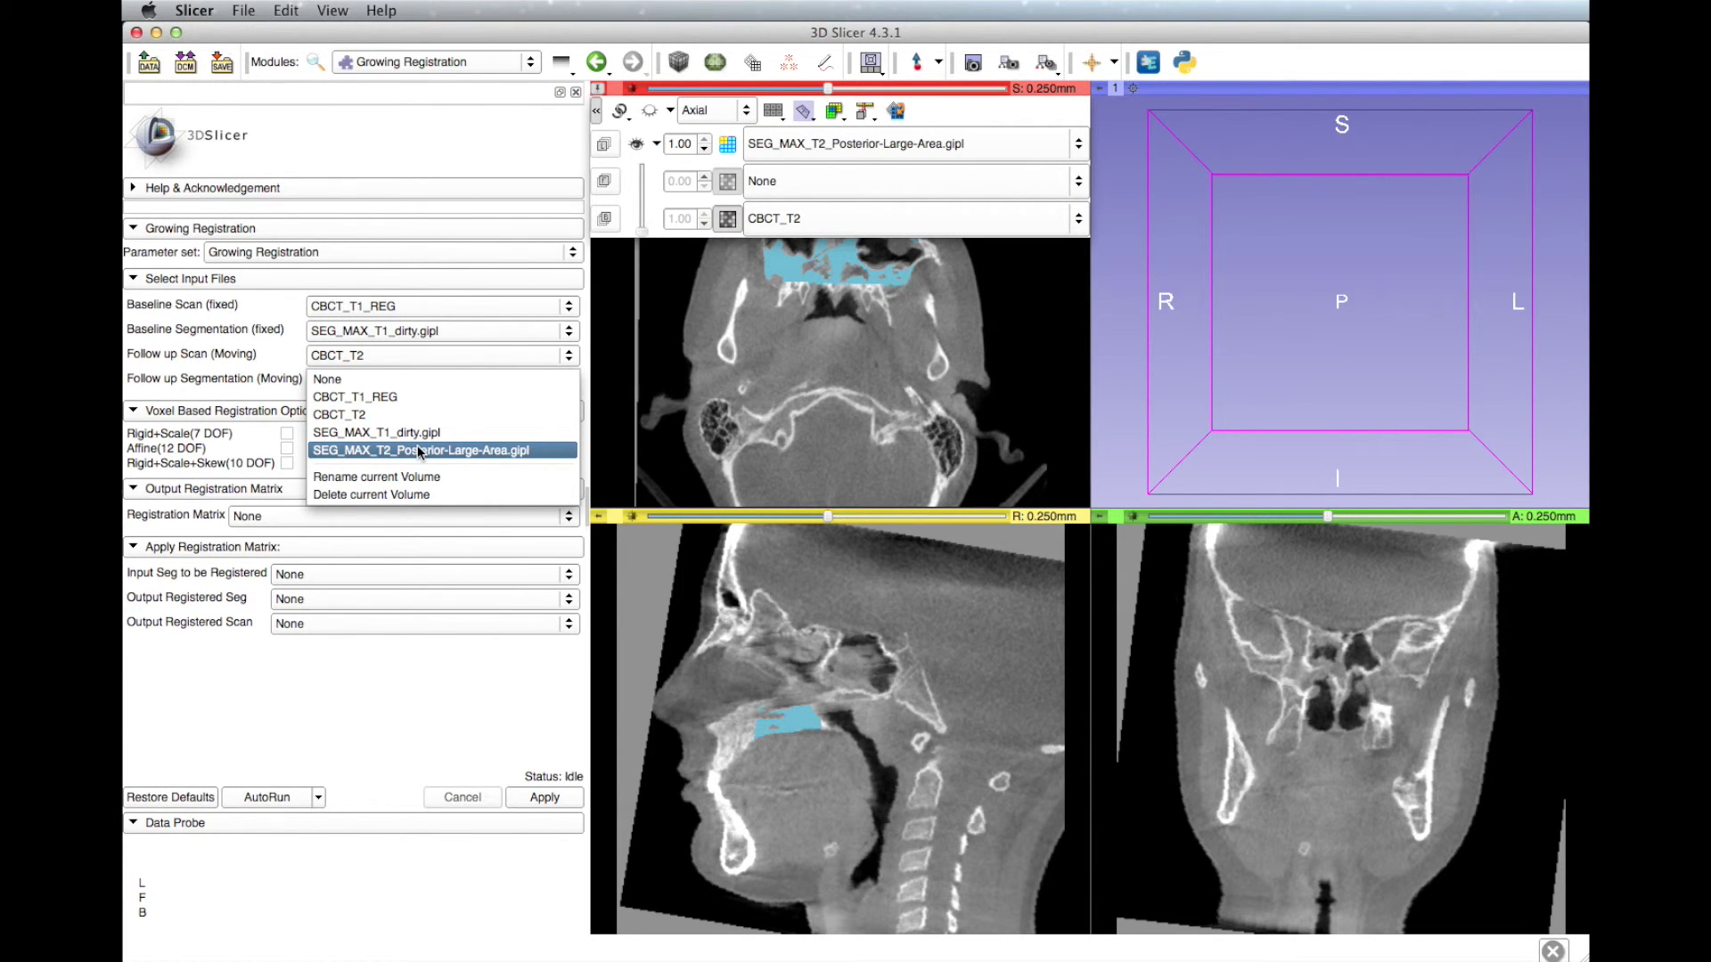
pyautogui.click(419, 451)
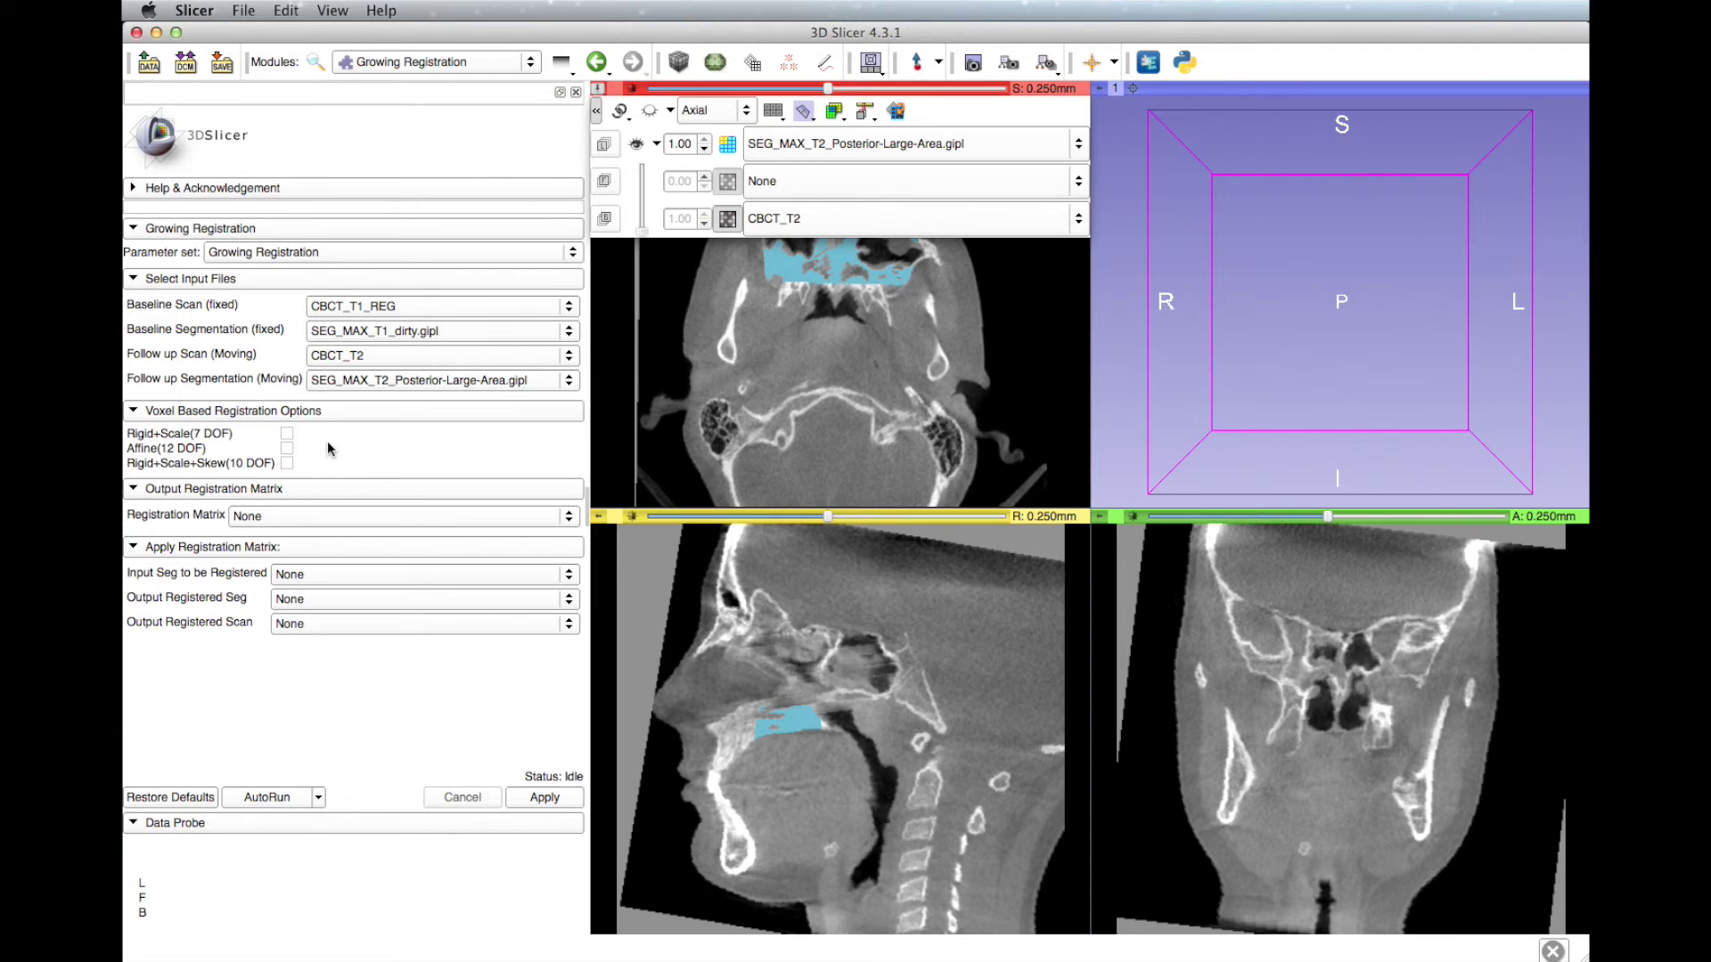
# - Enable Rigid+Scale (7 DOF) registration and create a new linear transform as the output registration matrix
pyautogui.click(287, 434)
pyautogui.click(306, 516)
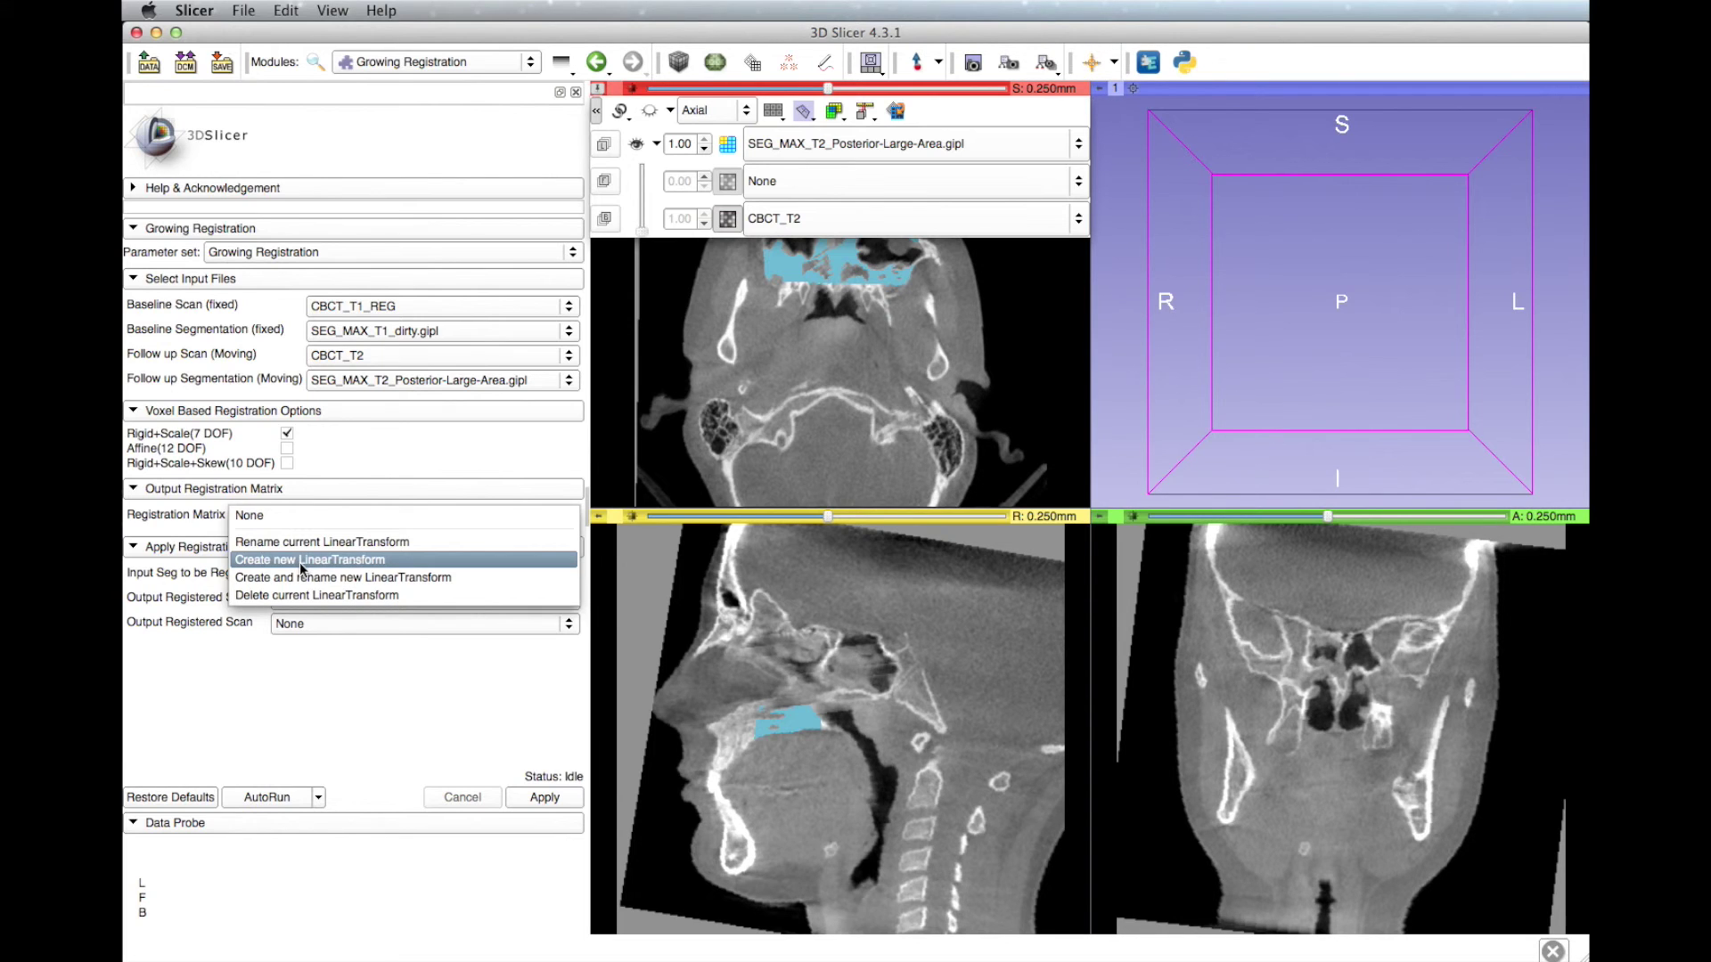
pyautogui.click(300, 560)
# - Create a new linear transform as the registration matrix and set the segmentation to be registered to SEG_MAX_T2_Posterior-Large-Area.gipl
pyautogui.click(302, 574)
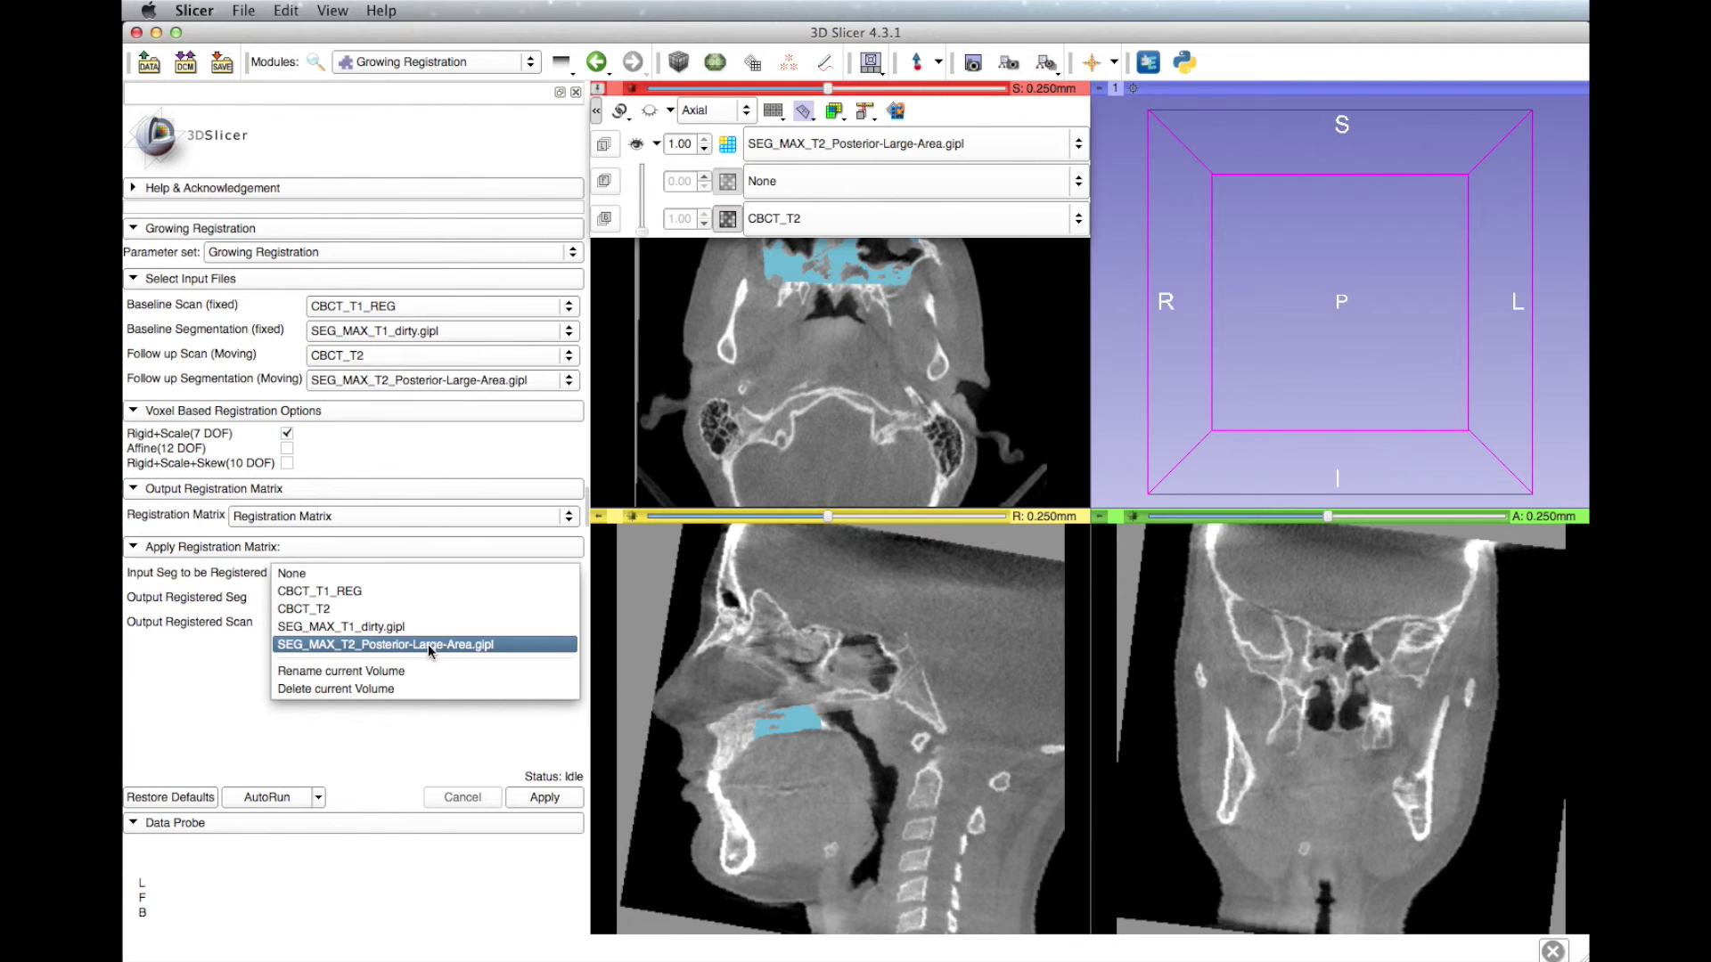
pyautogui.click(427, 644)
# - Create new volumes for the output registered segmentation and the output registered scan, and run the registration
pyautogui.click(335, 599)
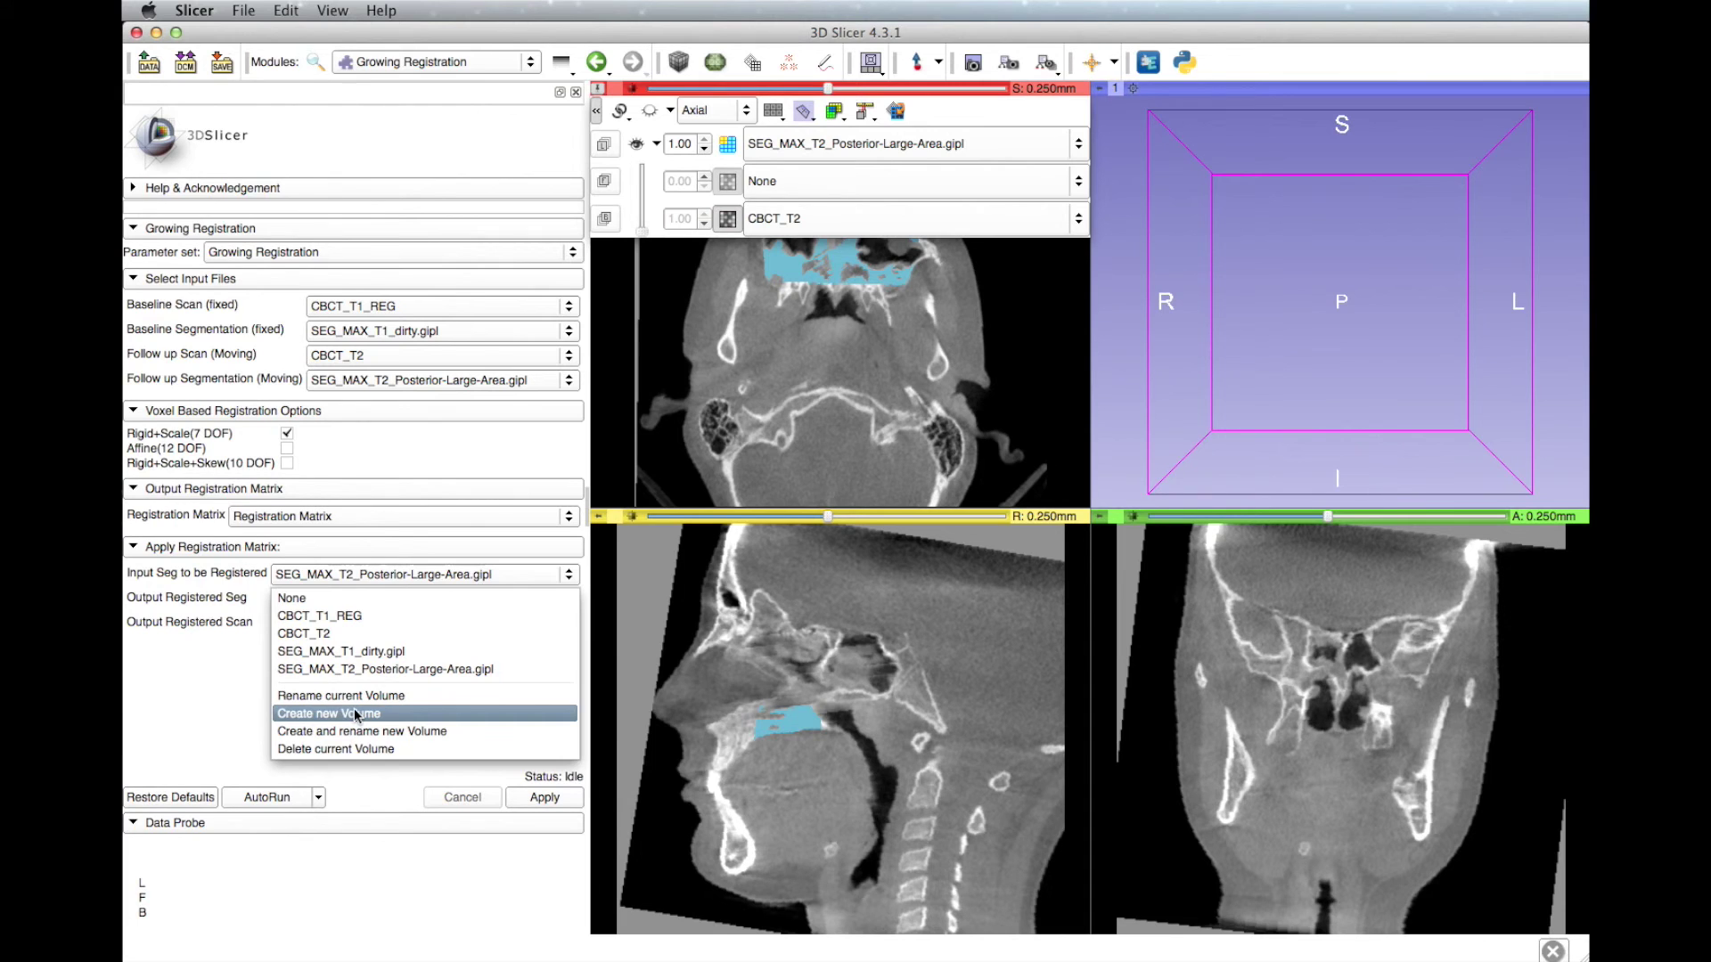
pyautogui.click(355, 708)
pyautogui.click(336, 623)
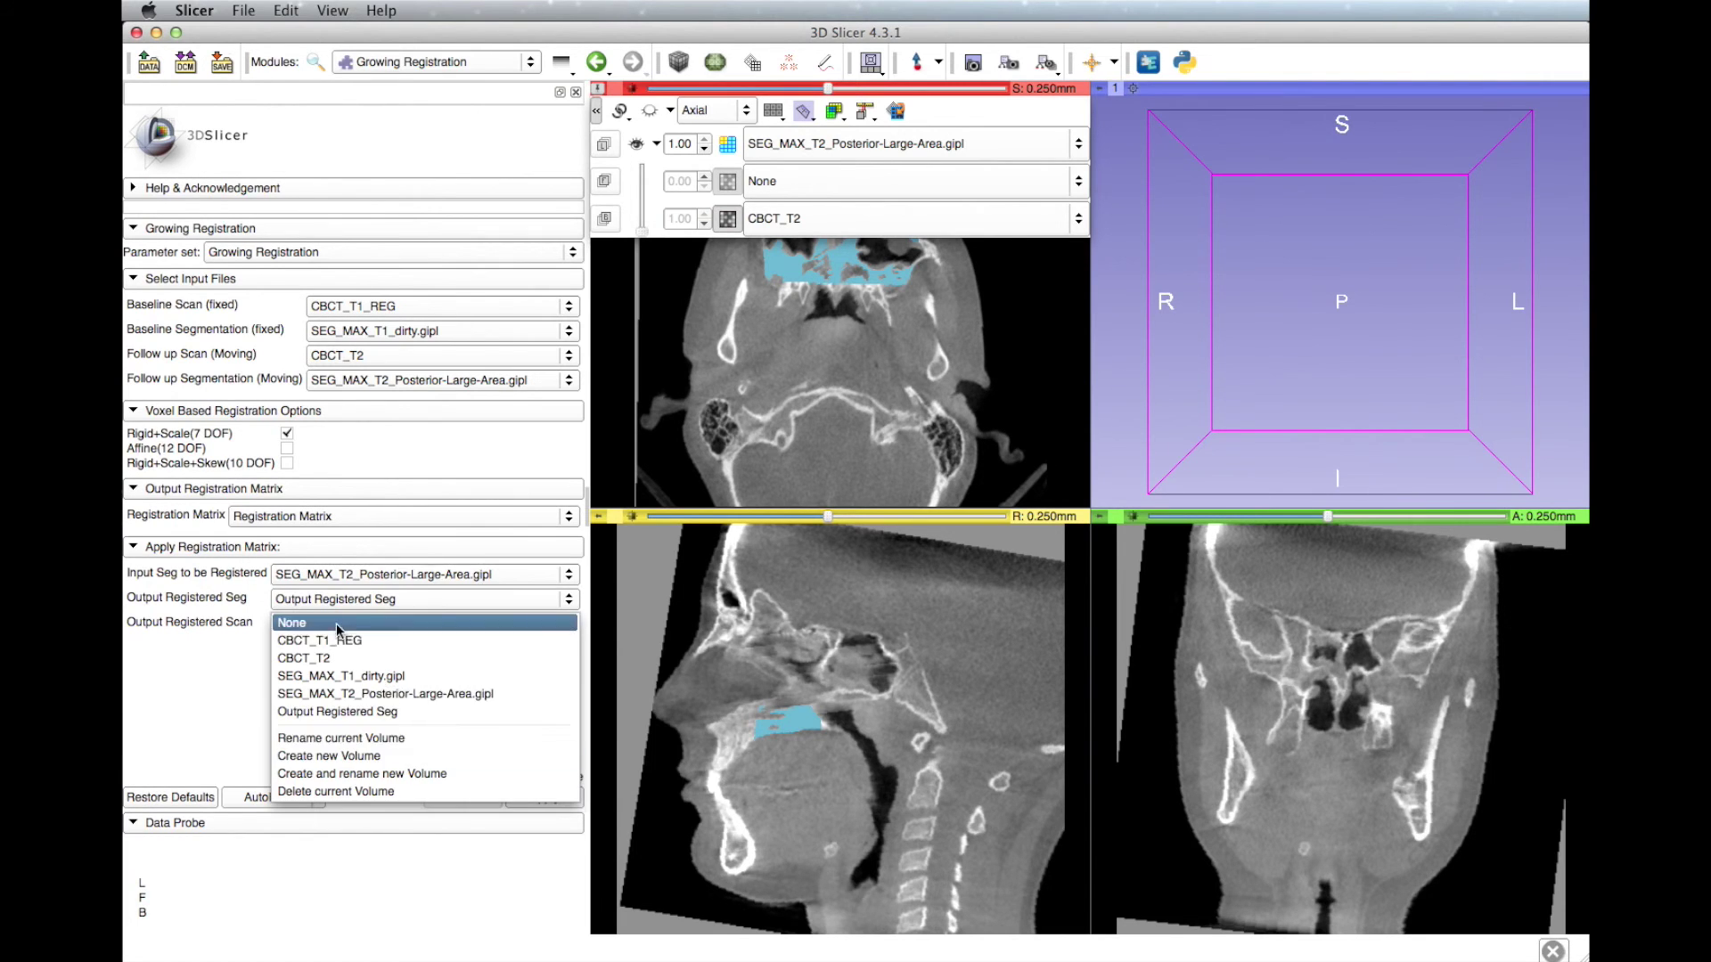
pyautogui.click(347, 758)
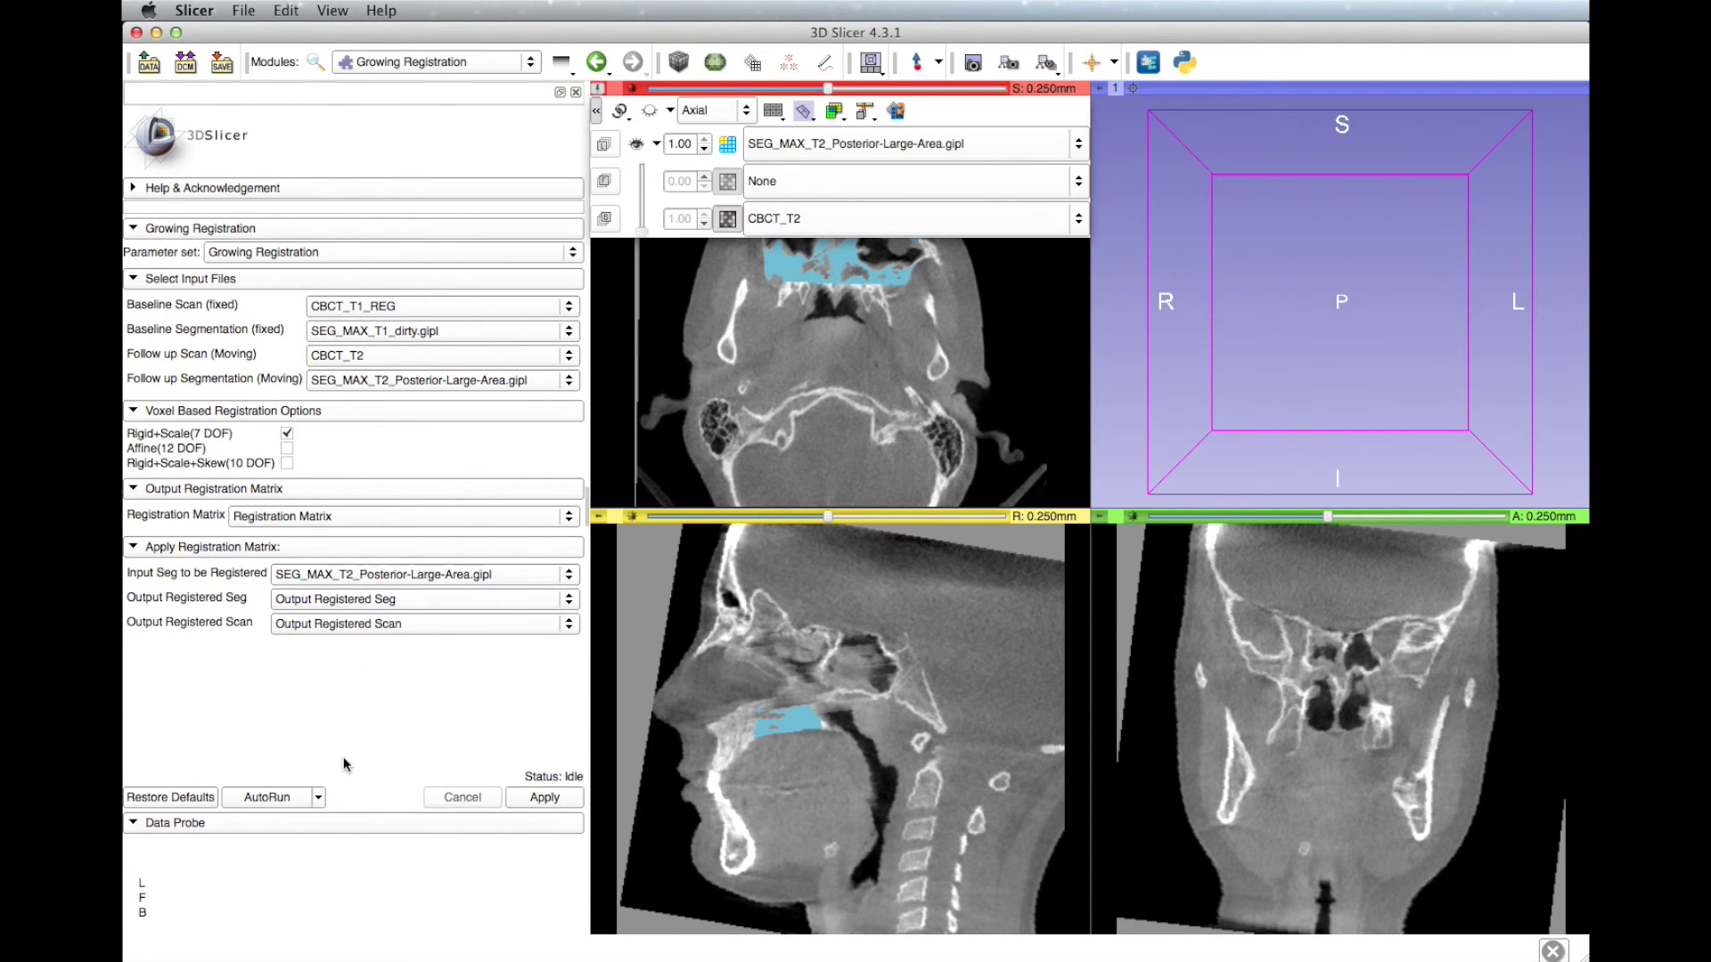
pyautogui.click(558, 799)
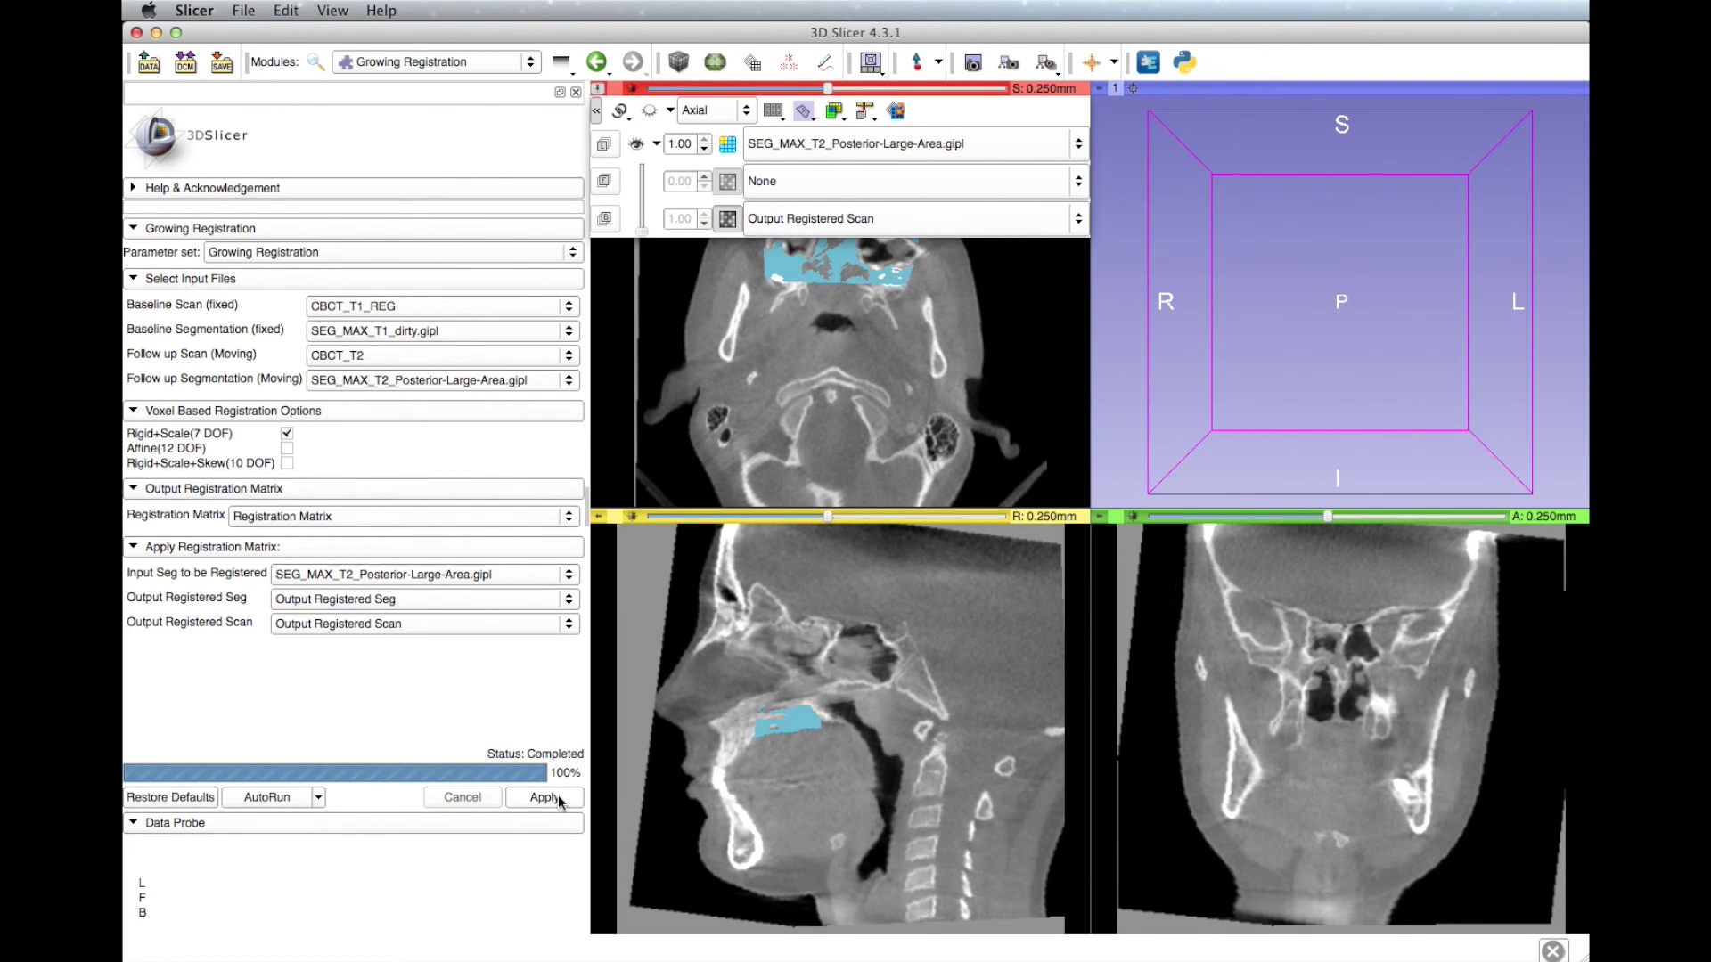
# - Link the slice views and set their segmentation label overlay to None
pyautogui.click(857, 142)
pyautogui.click(837, 100)
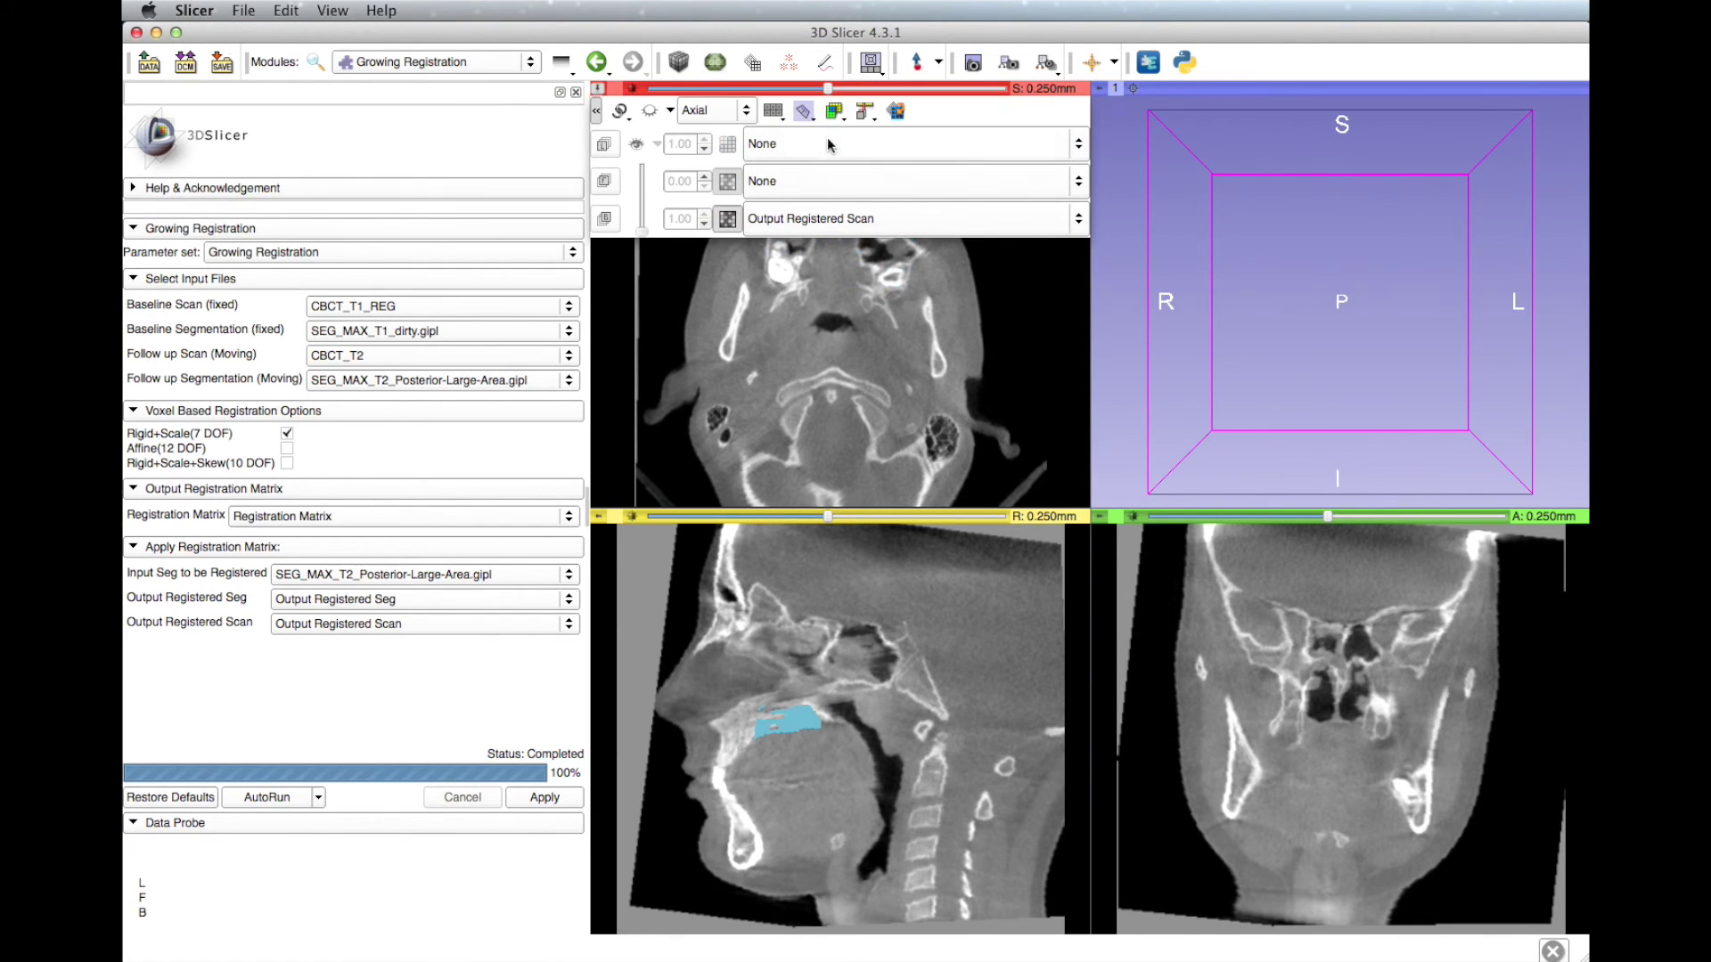
pyautogui.click(623, 112)
pyautogui.click(751, 143)
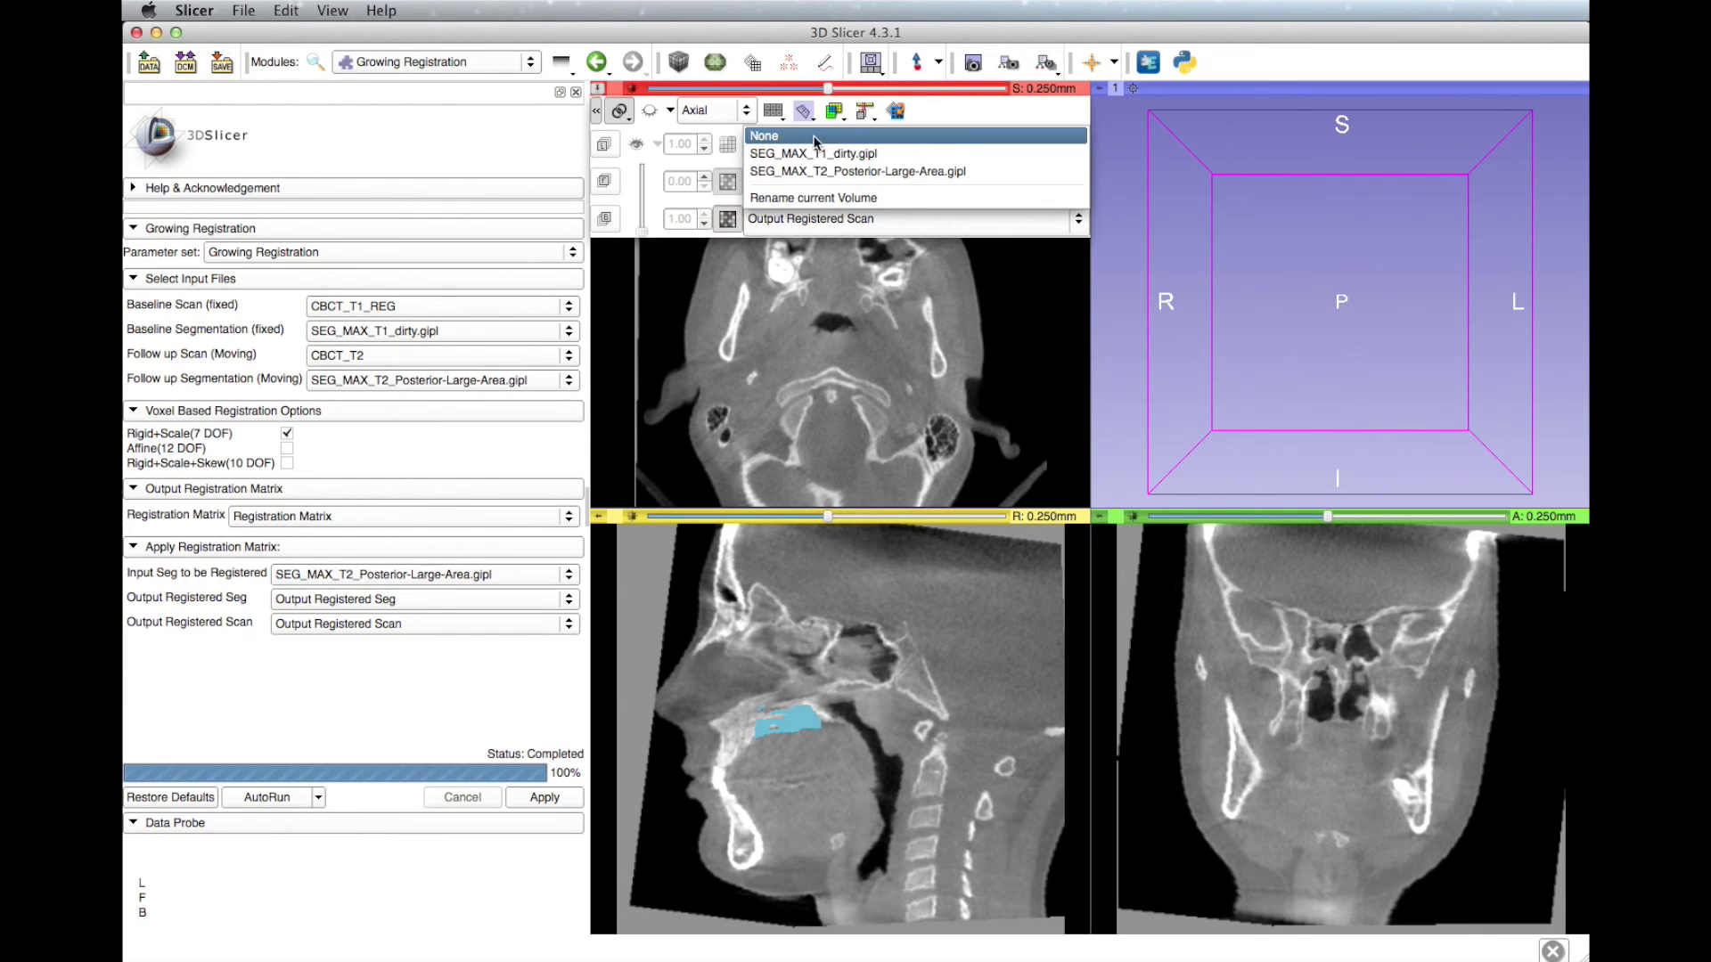
pyautogui.click(819, 141)
# - Overlay CBCT_T1_REG as the foreground over the Output Registered Scan at about 0.60 opacity to compare them
pyautogui.click(826, 182)
pyautogui.click(802, 180)
pyautogui.moveTo(642, 233)
pyautogui.mouseDown()
pyautogui.moveTo(644, 178)
pyautogui.moveTo(643, 214)
pyautogui.moveTo(645, 200)
pyautogui.mouseUp()
# - Switch the foreground volume to CBCT_T2 at 0.50 opacity to compare the unregistered scan with the registered one
pyautogui.click(840, 188)
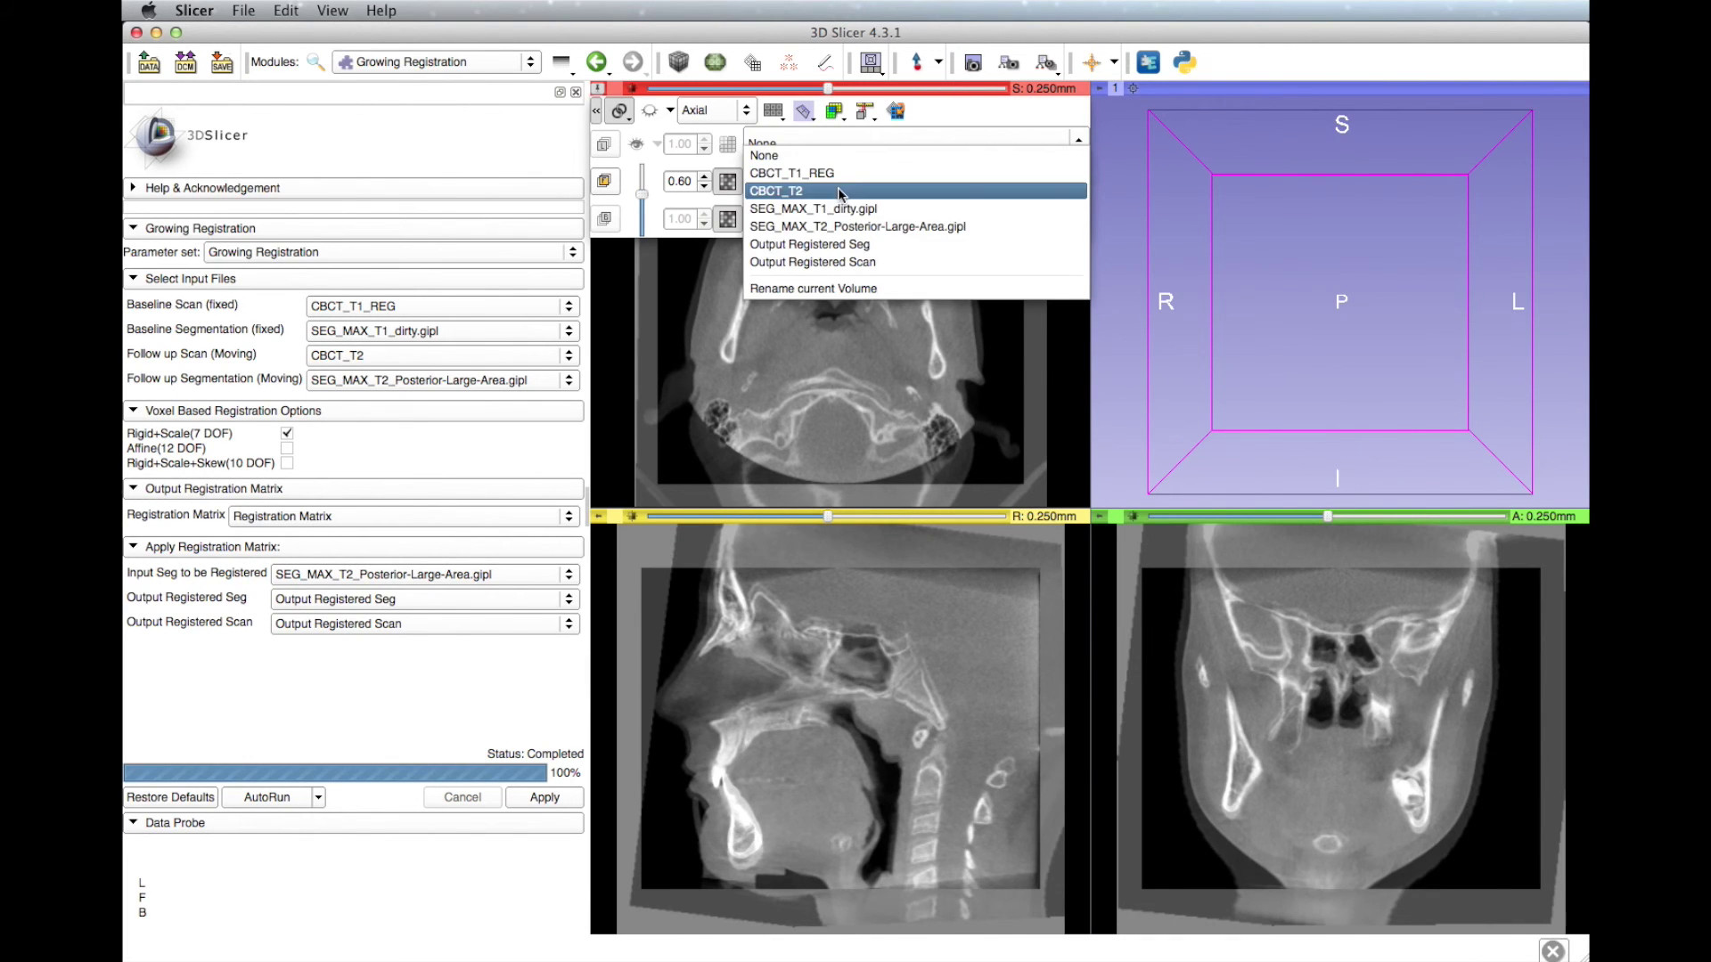
pyautogui.click(840, 191)
pyautogui.moveTo(643, 195)
pyautogui.mouseDown()
pyautogui.moveTo(638, 259)
pyautogui.moveTo(633, 139)
pyautogui.moveTo(631, 195)
pyautogui.mouseUp()
# - Return the foreground volume to CBCT_T1_REG at 0.50 opacity to check its alignment with the Output Registered Scan
pyautogui.click(809, 187)
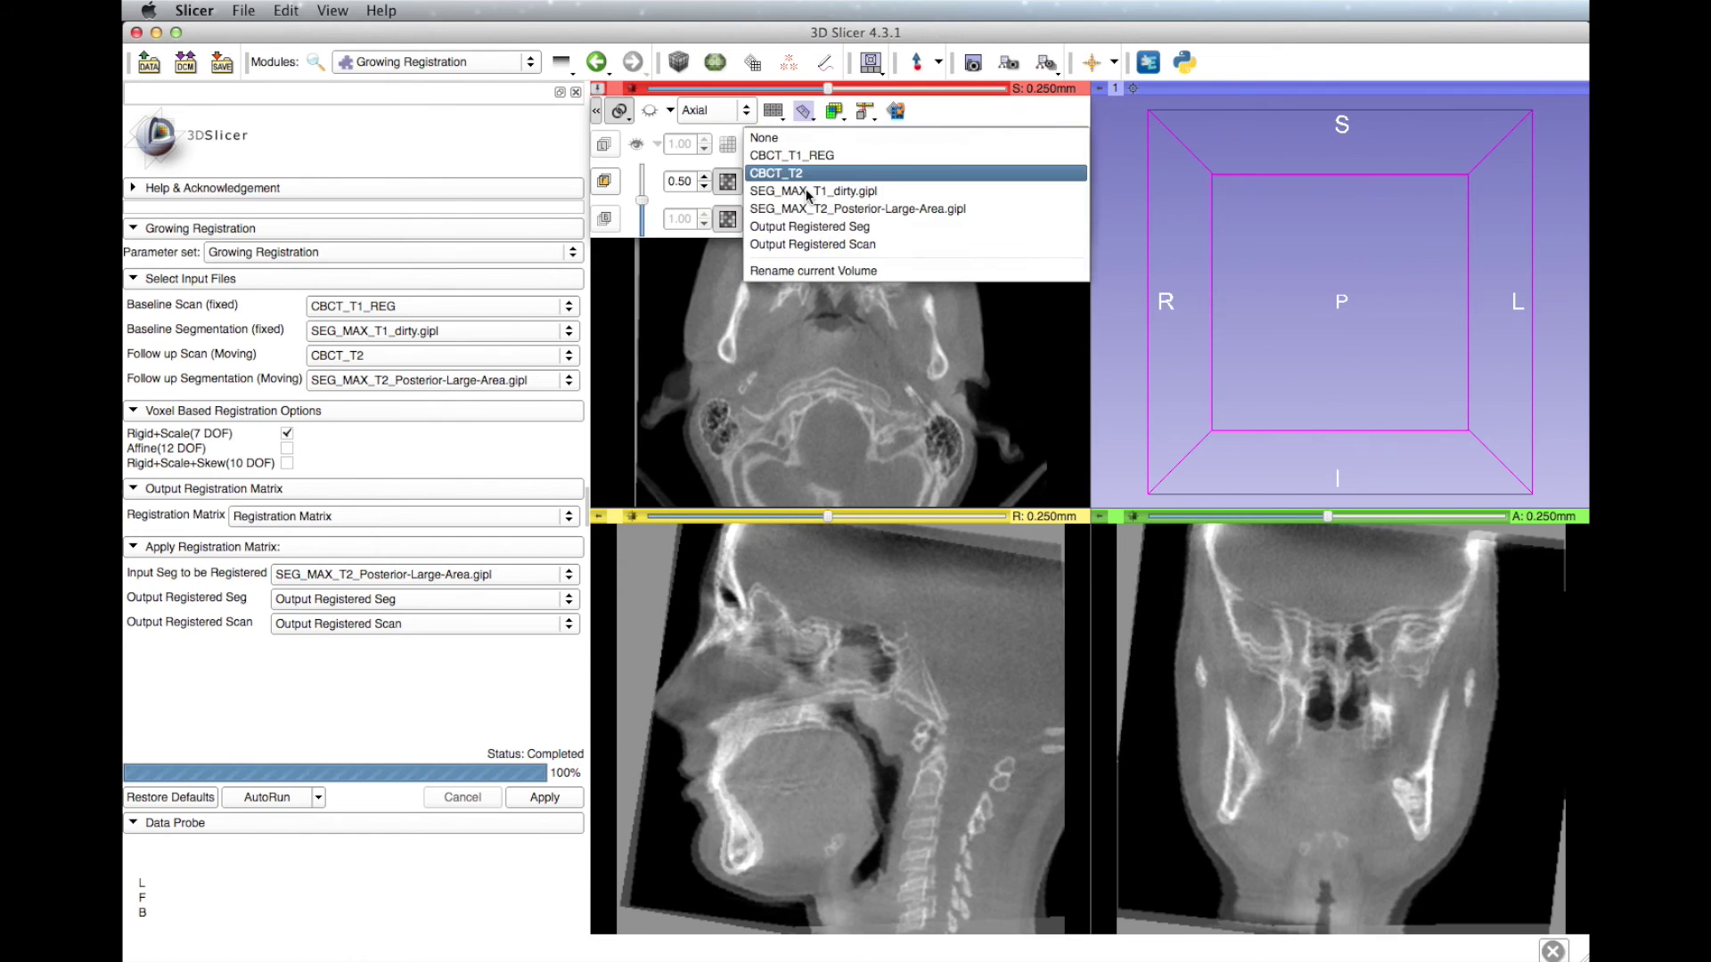
pyautogui.click(826, 157)
pyautogui.moveTo(643, 201)
pyautogui.mouseDown()
pyautogui.moveTo(643, 174)
pyautogui.moveTo(644, 202)
pyautogui.mouseUp()
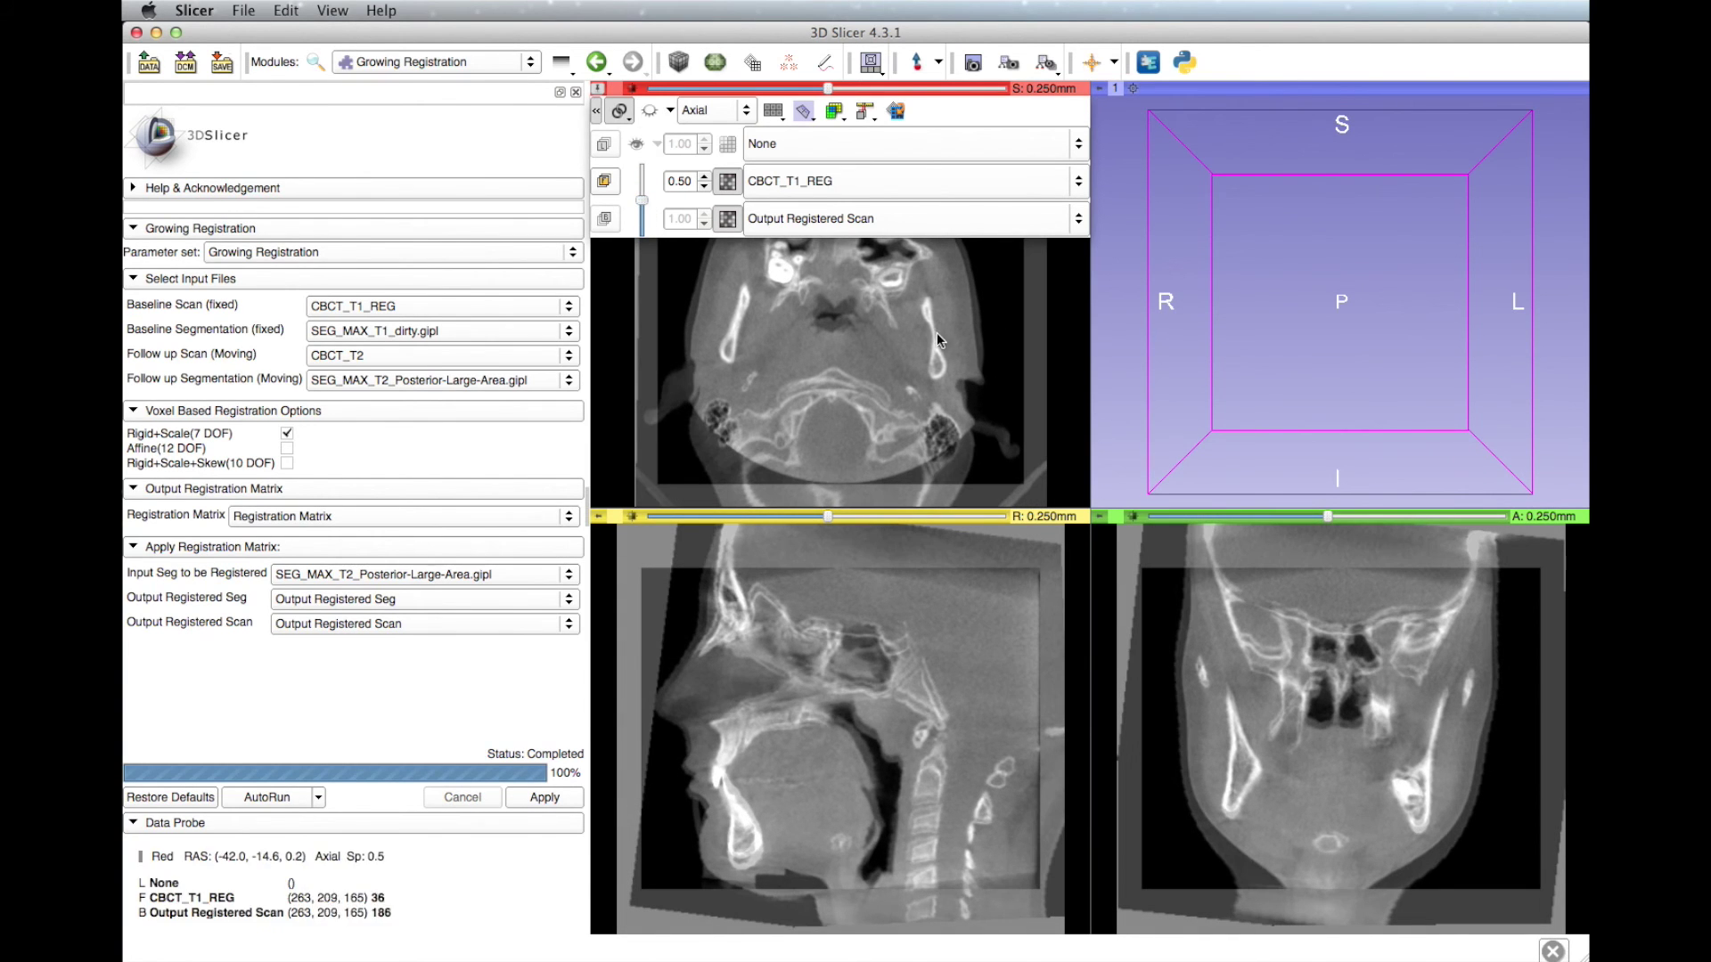
# - Open the dialog for saving the scene and unsaved data, and exclude the MRML scene file from saving
pyautogui.click(222, 62)
pyautogui.moveTo(1114, 499); pyautogui.dragTo(722, 343)
pyautogui.click(549, 433)
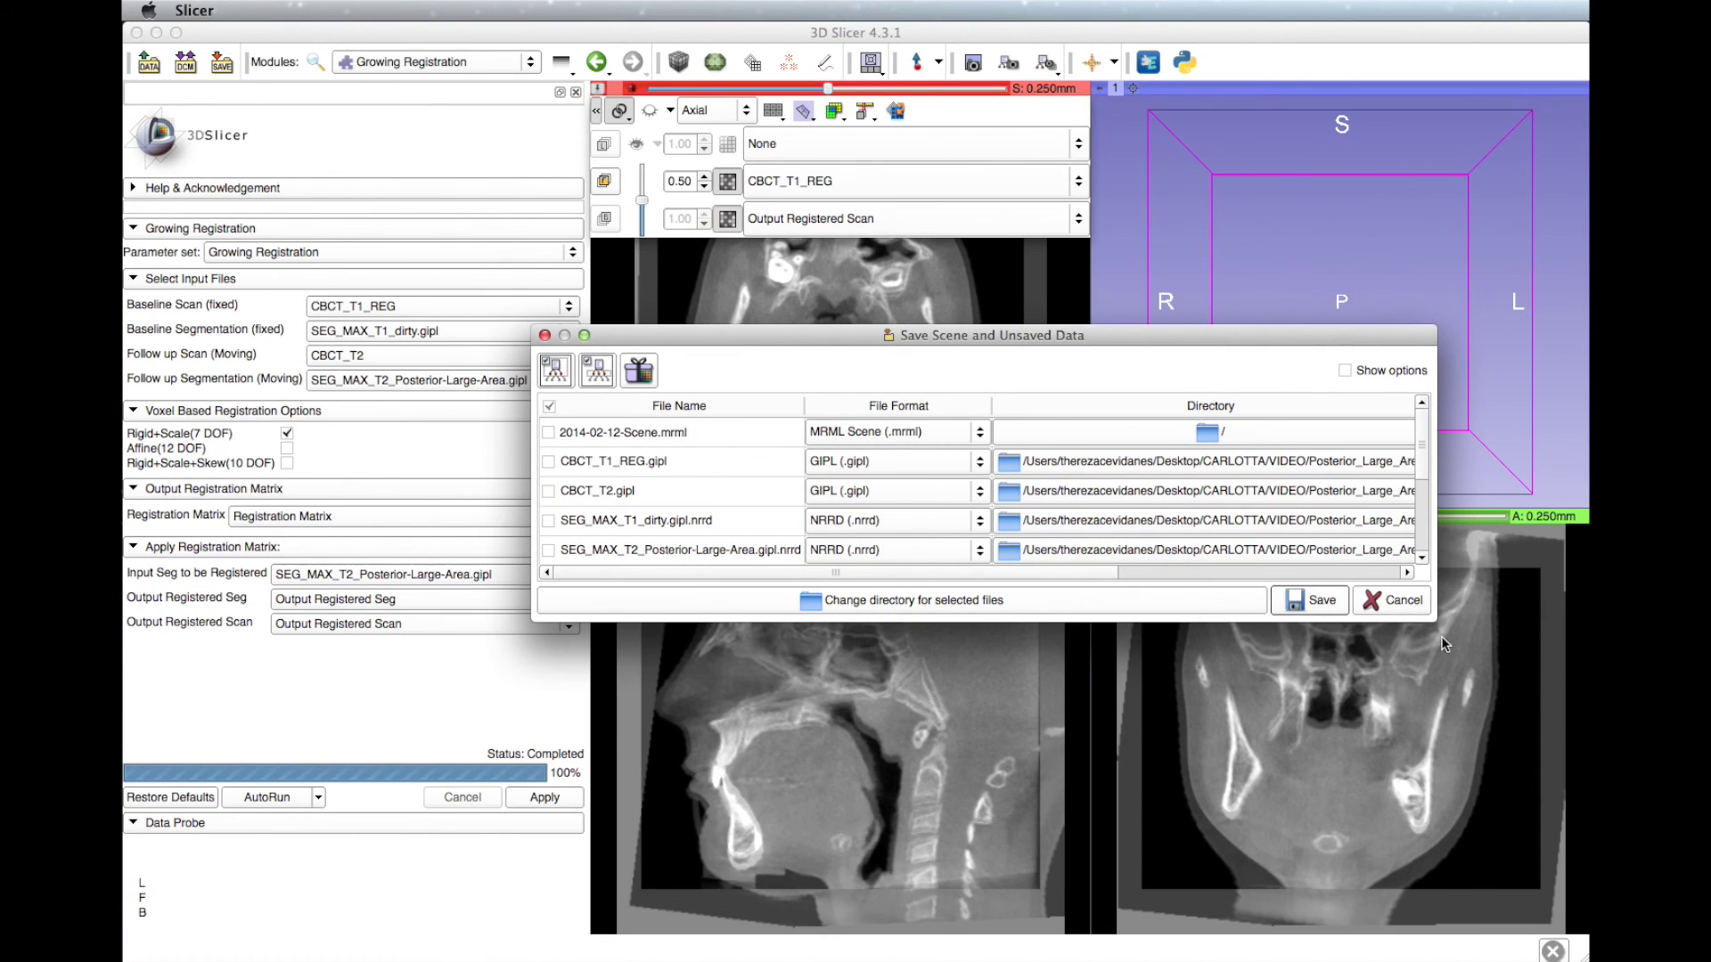
# - Set the file format of Output Registered Seg and Output Registered Scan to GIPL (.gipl.gz)
pyautogui.moveTo(1435, 624); pyautogui.dragTo(1490, 799)
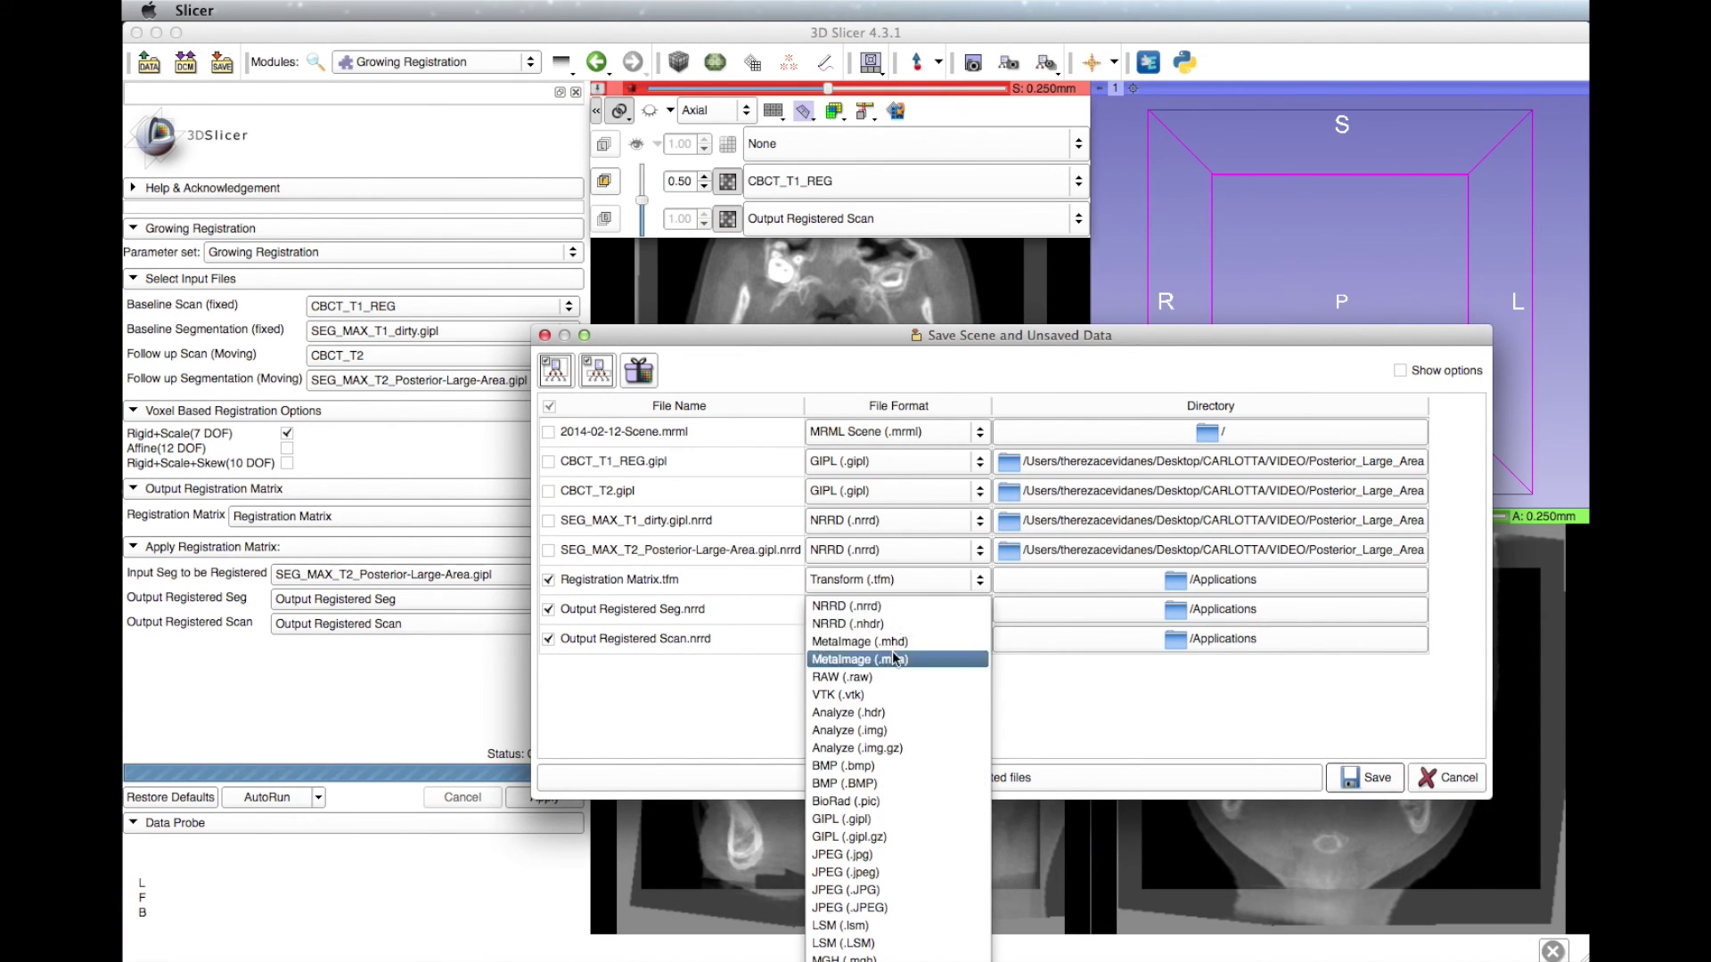
pyautogui.click(869, 837)
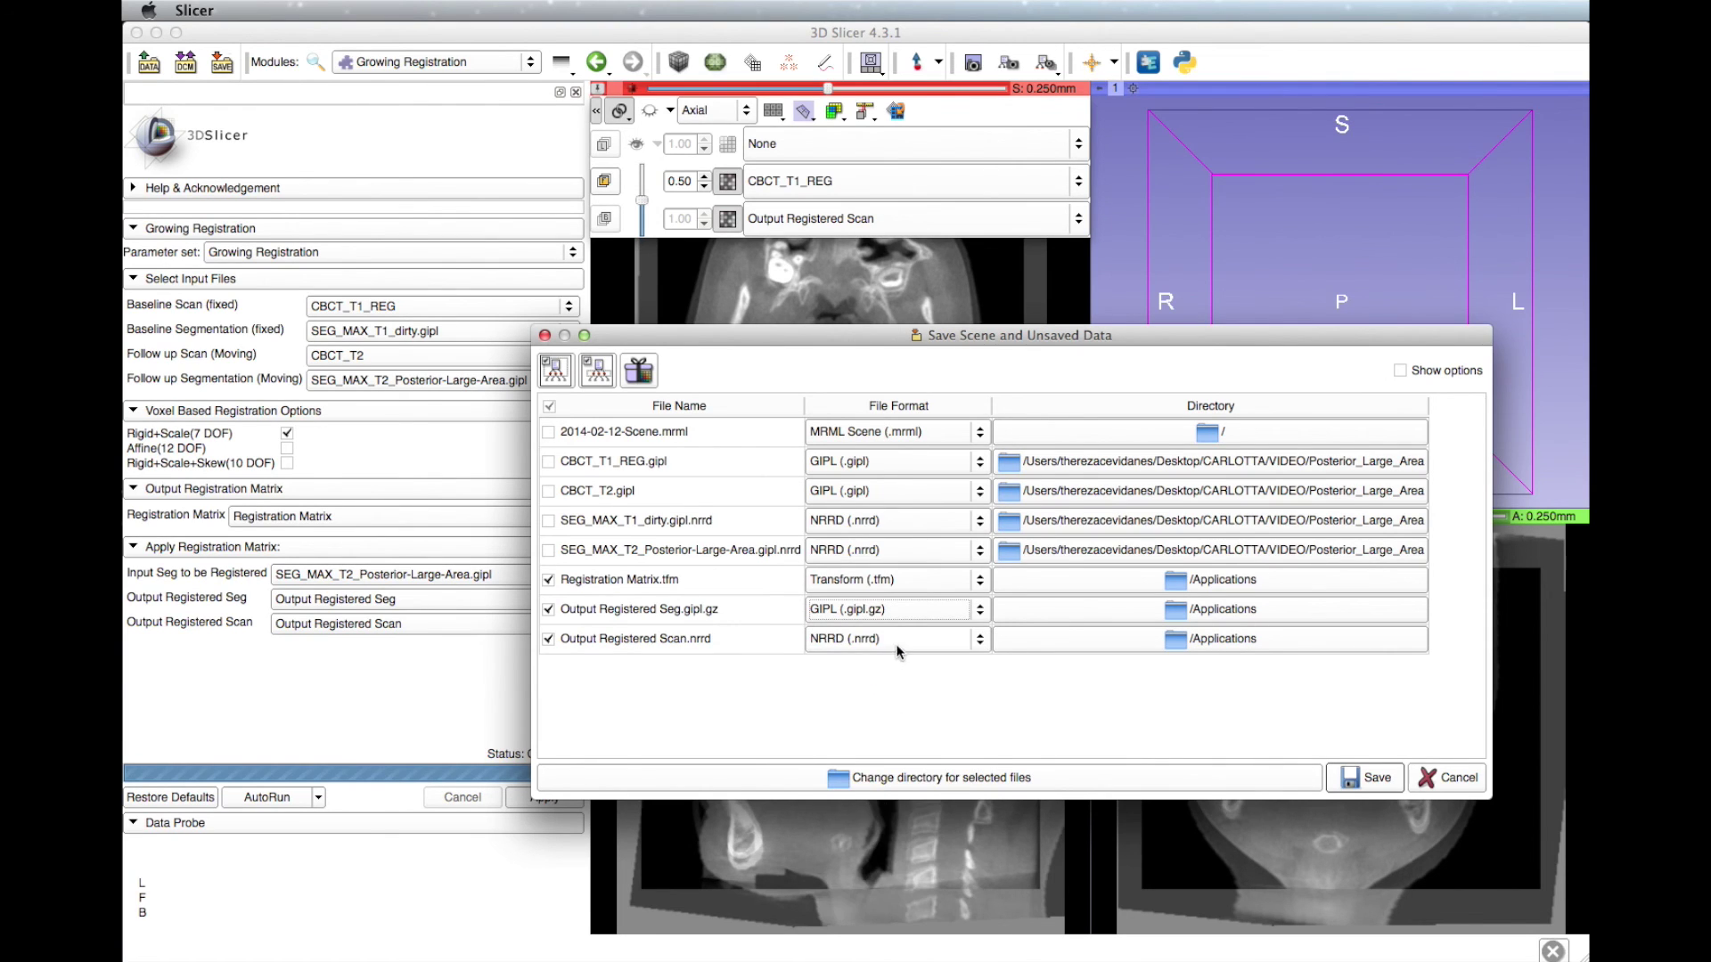
pyautogui.click(887, 639)
pyautogui.click(898, 862)
# - Open the Output Registered Seg file name for editing and select the part before its .gipl.gz extension
pyautogui.doubleClick(677, 610)
pyautogui.moveTo(679, 609); pyautogui.dragTo(510, 610)
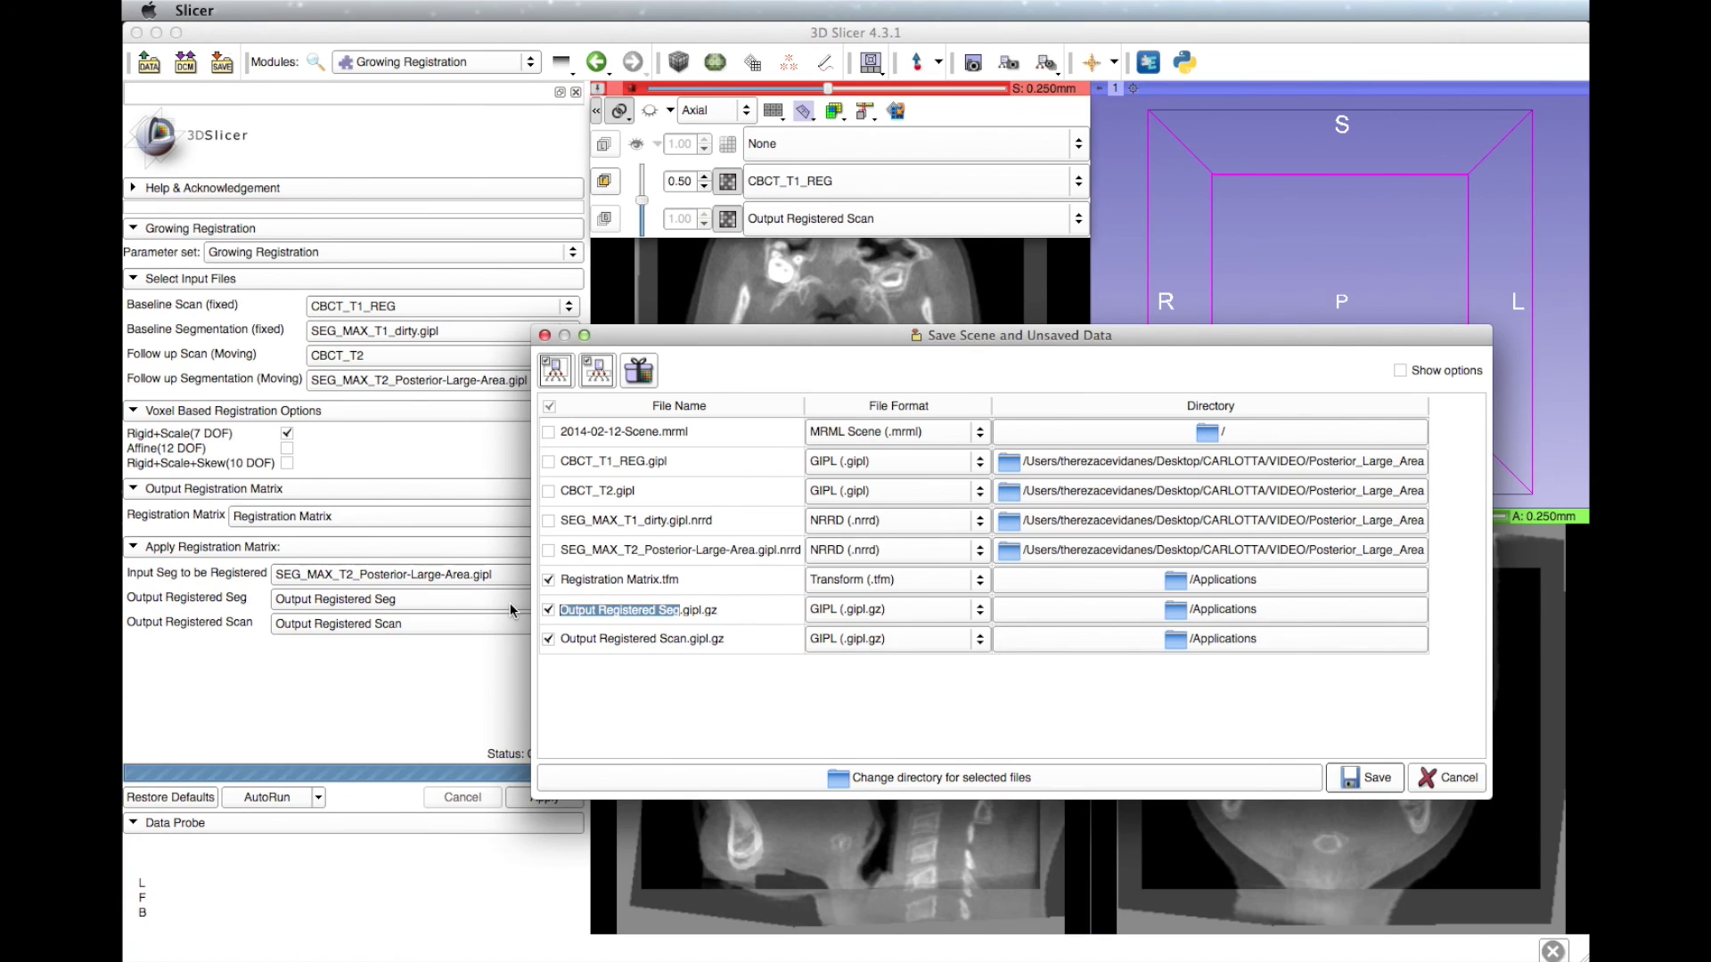